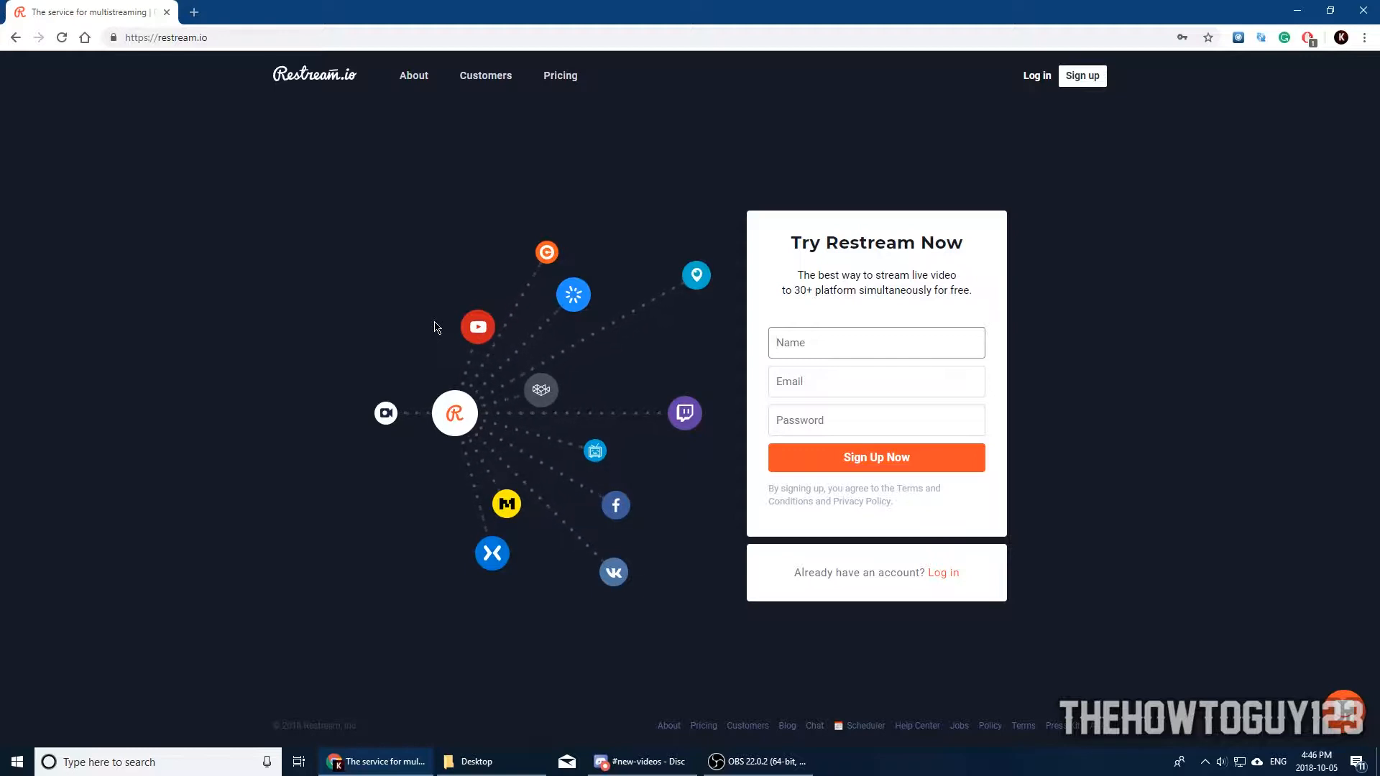
Log in to the Restream.io account and start adding a channel from the dashboard
left_click(260, 43)
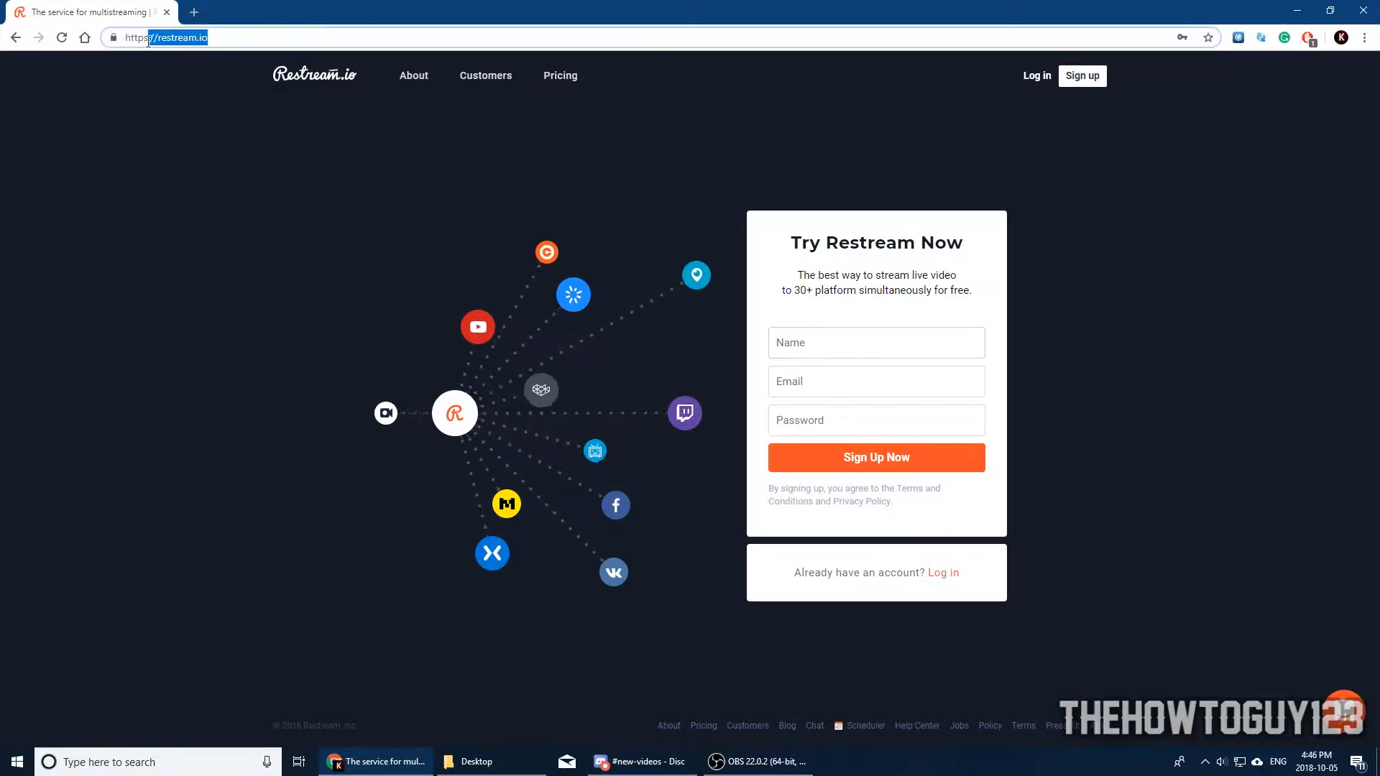
left_click(124, 115)
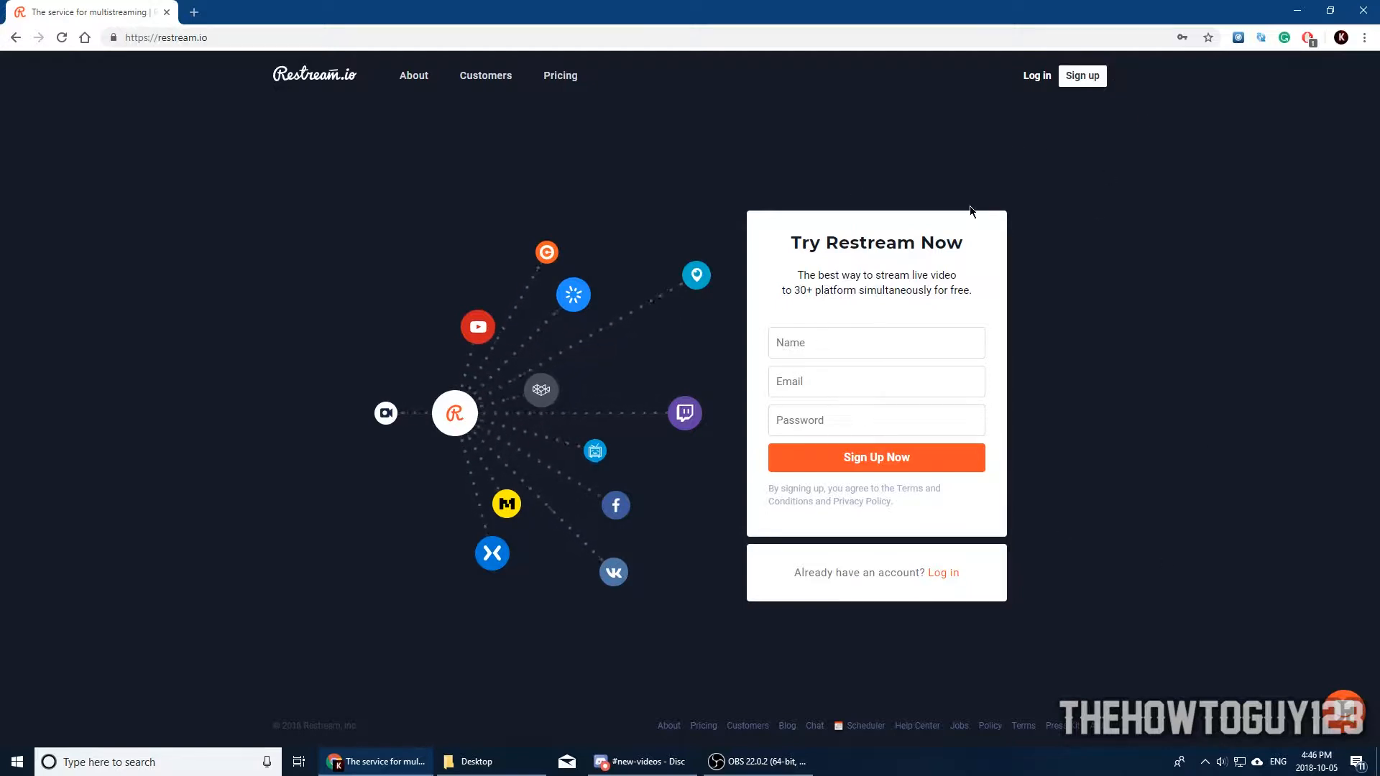
left_click(1037, 76)
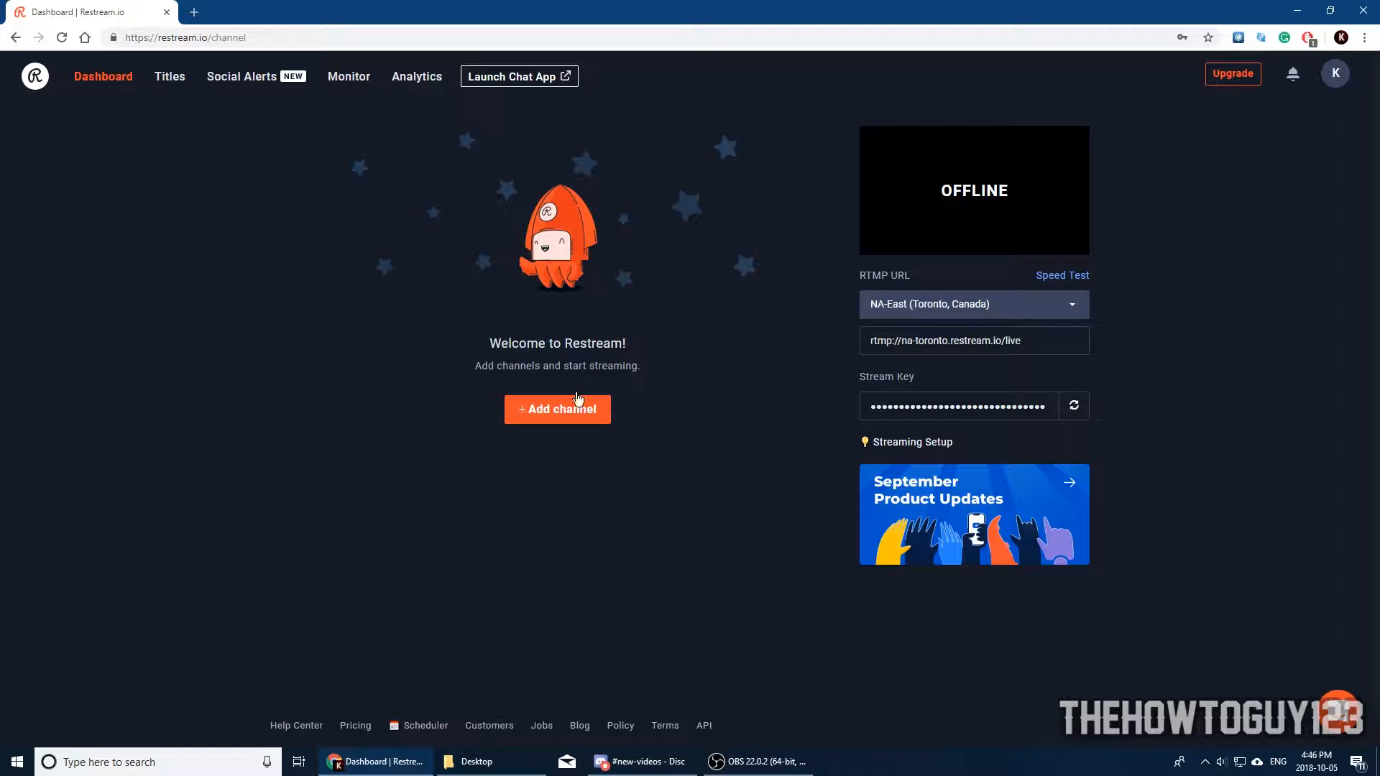
left_click(587, 415)
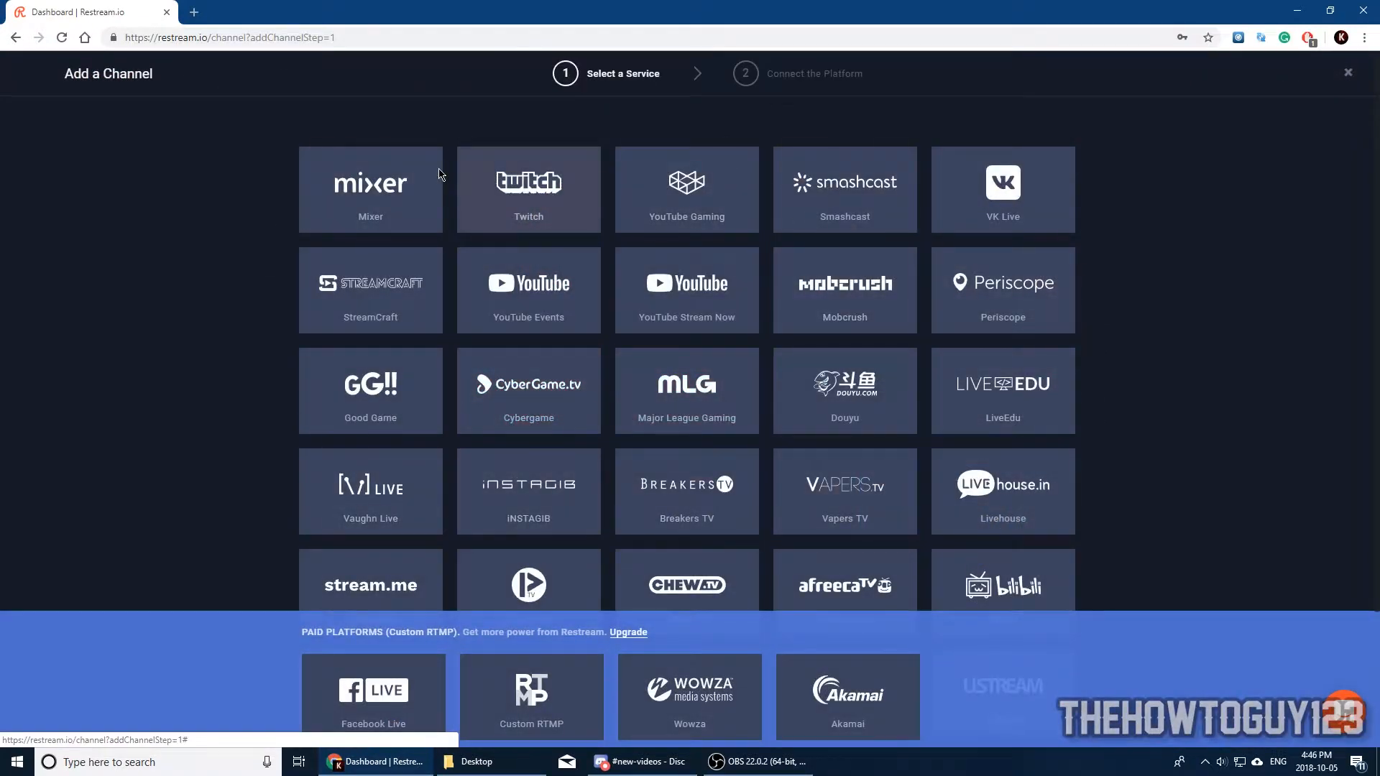
Look through the streaming services that can be added as channels, including the paid platforms
scroll(418, 185, "down", 3)
scroll(385, 327, "up", 3)
scroll(339, 141, "down", 3)
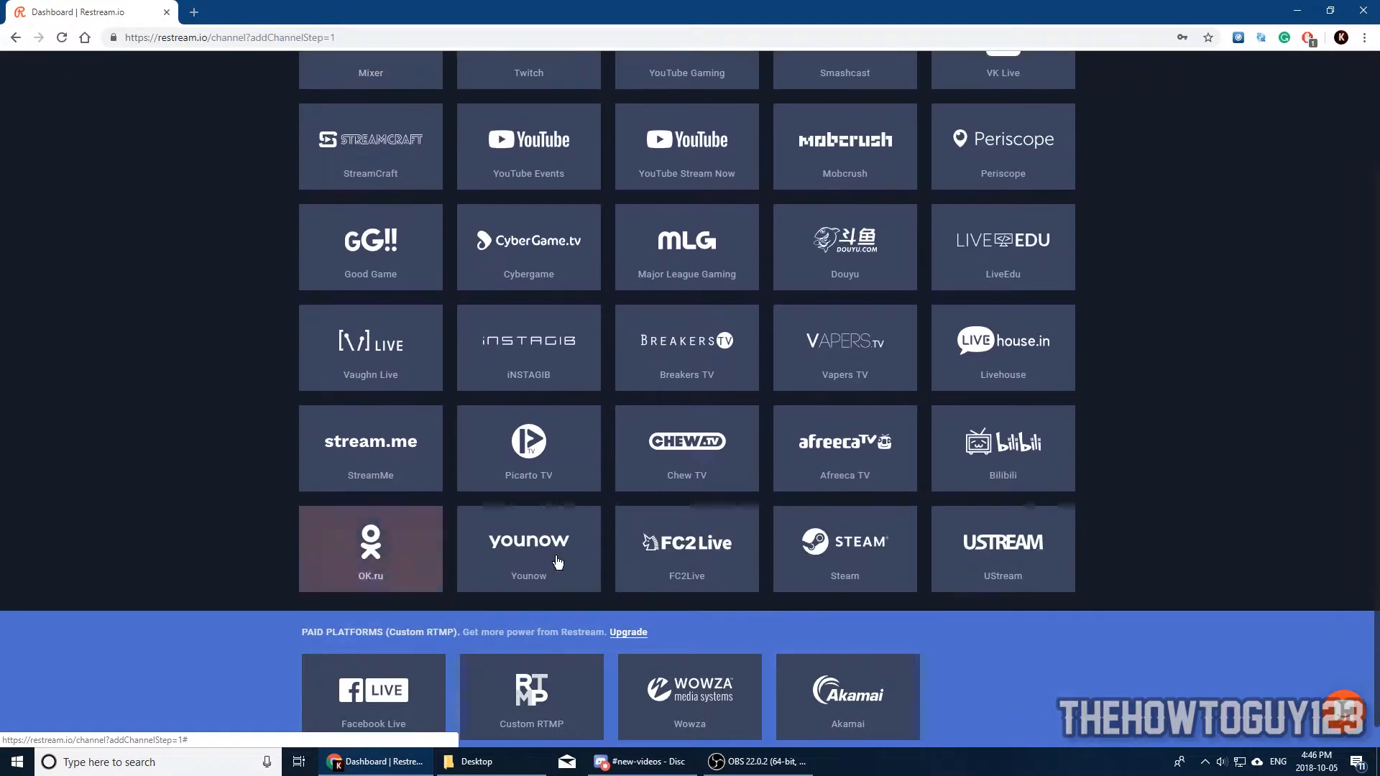
scroll(1042, 263, "up", 3)
scroll(1034, 385, "down", 3)
scroll(791, 359, "up", 3)
scroll(576, 354, "down", 3)
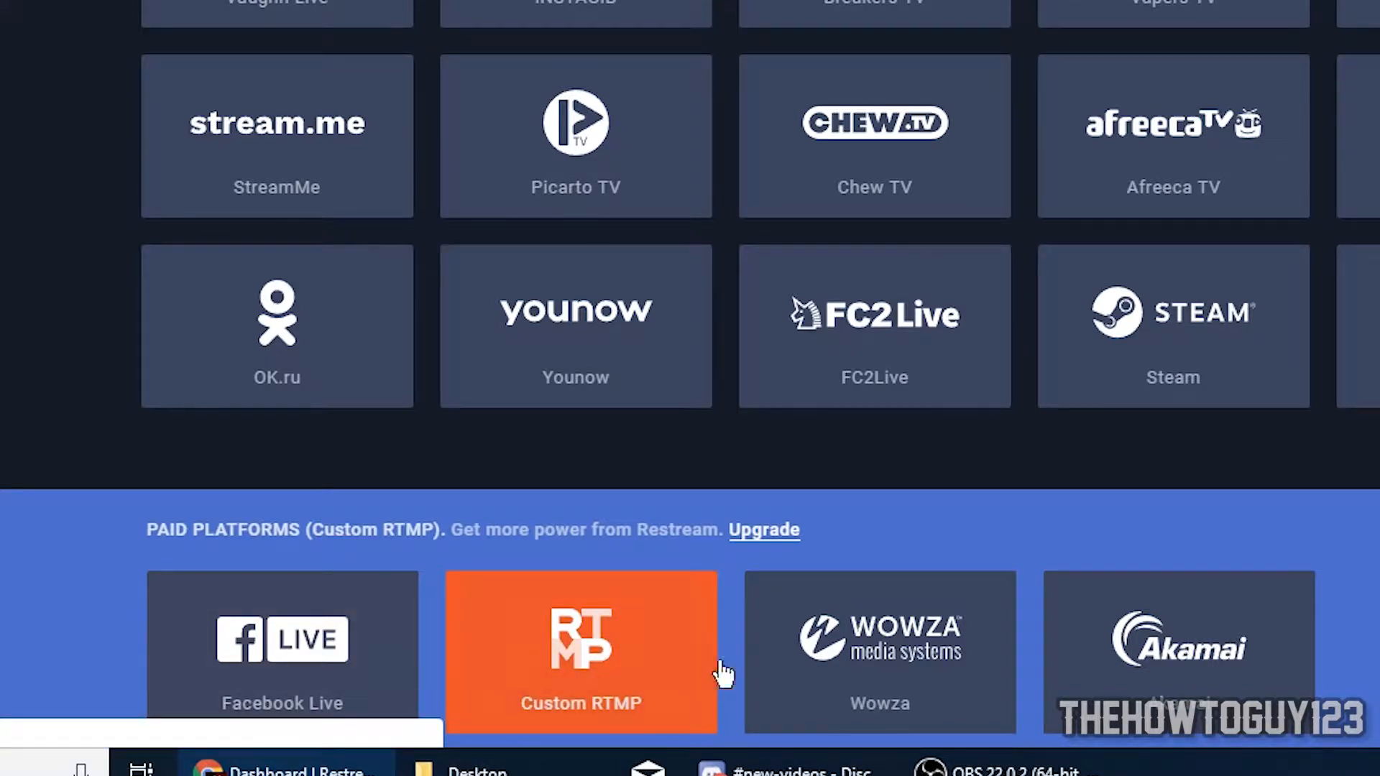
scroll(616, 690, "up", 2)
scroll(616, 690, "down", 2)
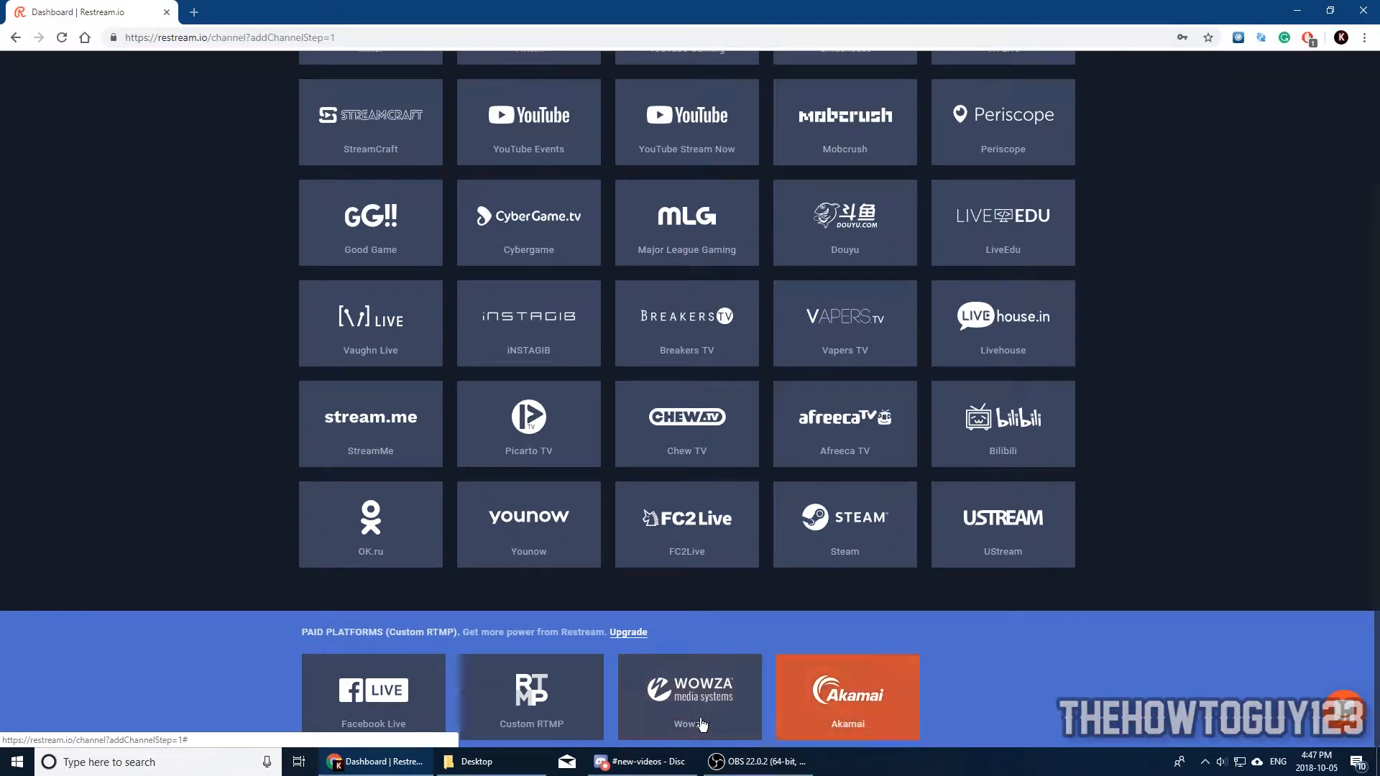
scroll(687, 496, "up", 2)
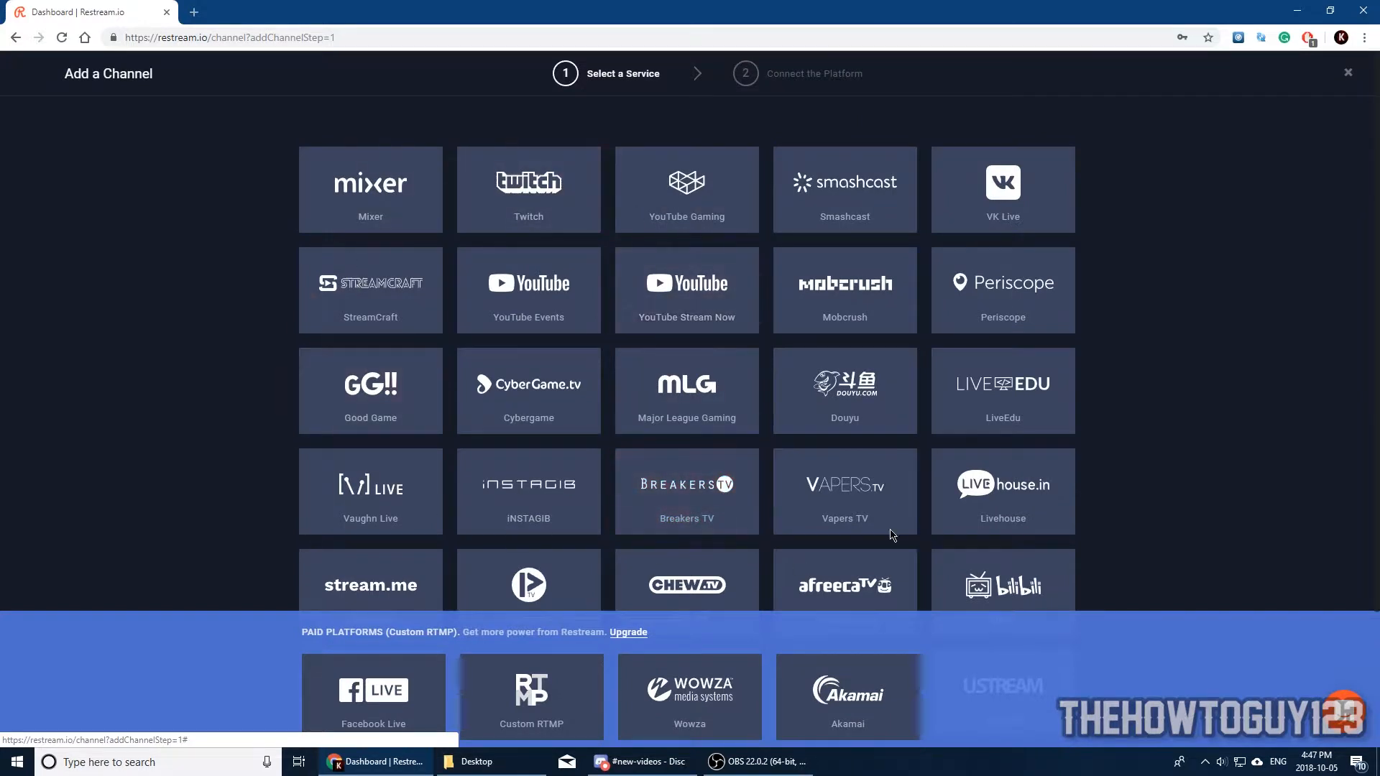
scroll(316, 367, "down", 1)
scroll(872, 342, "up", 1)
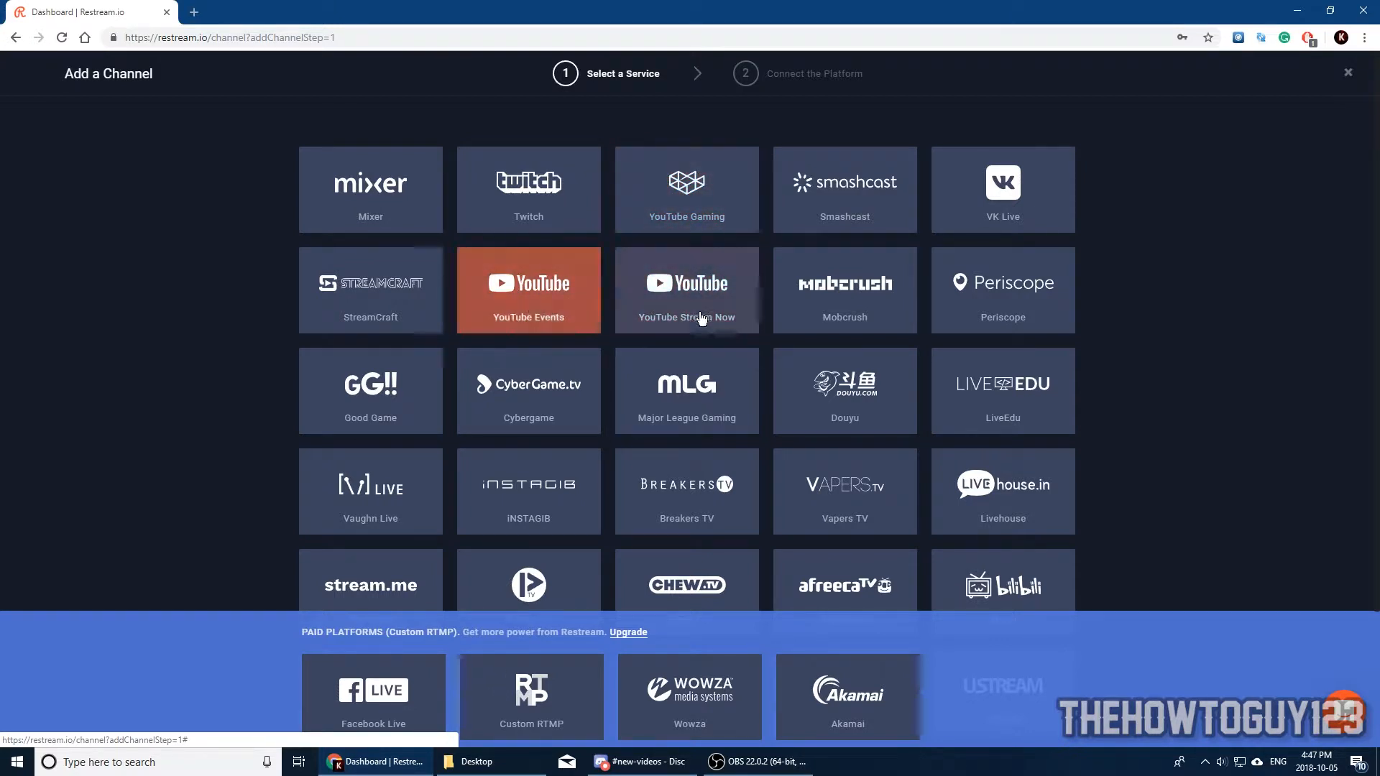
Connect a YouTube Gaming channel using the Google account's YouTube brand account, and allow restream.io to access it
left_click(700, 208)
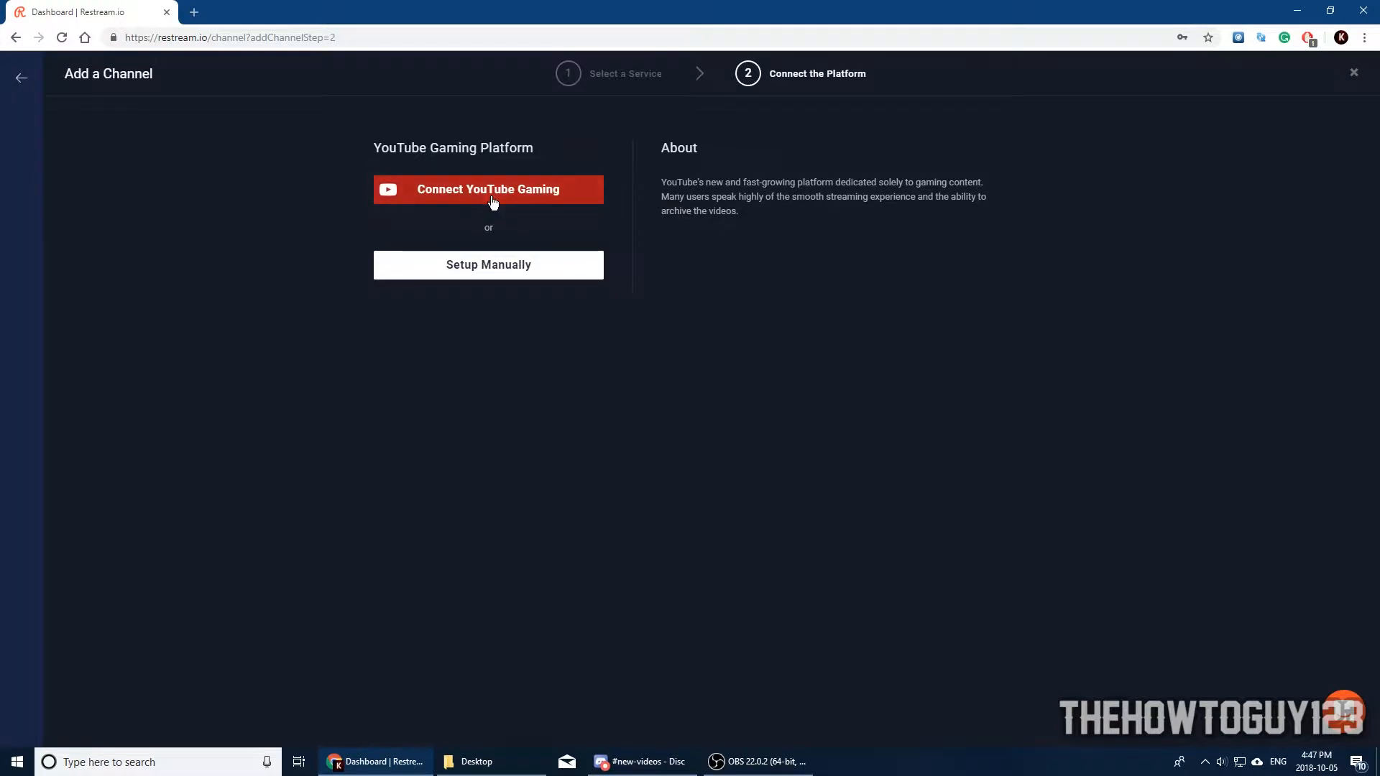
left_click(456, 199)
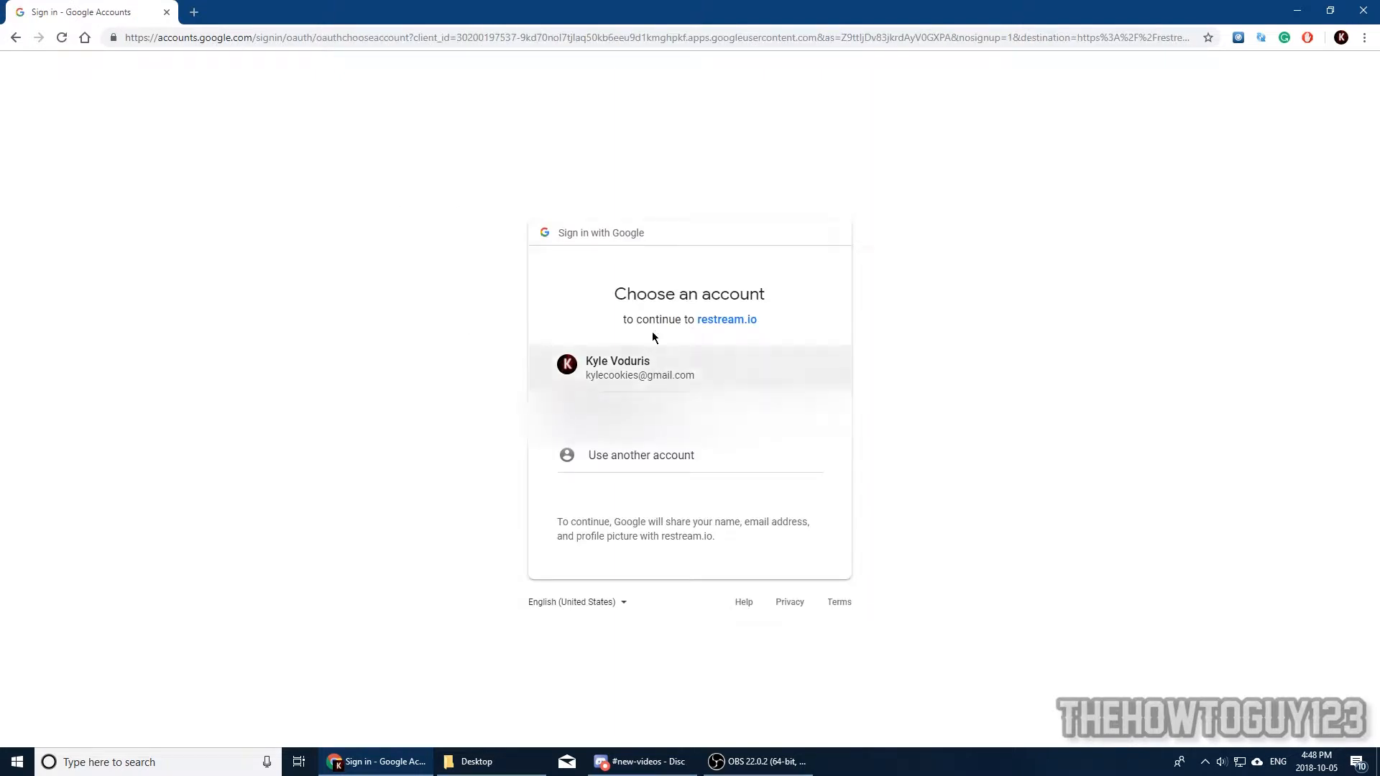
left_click(597, 375)
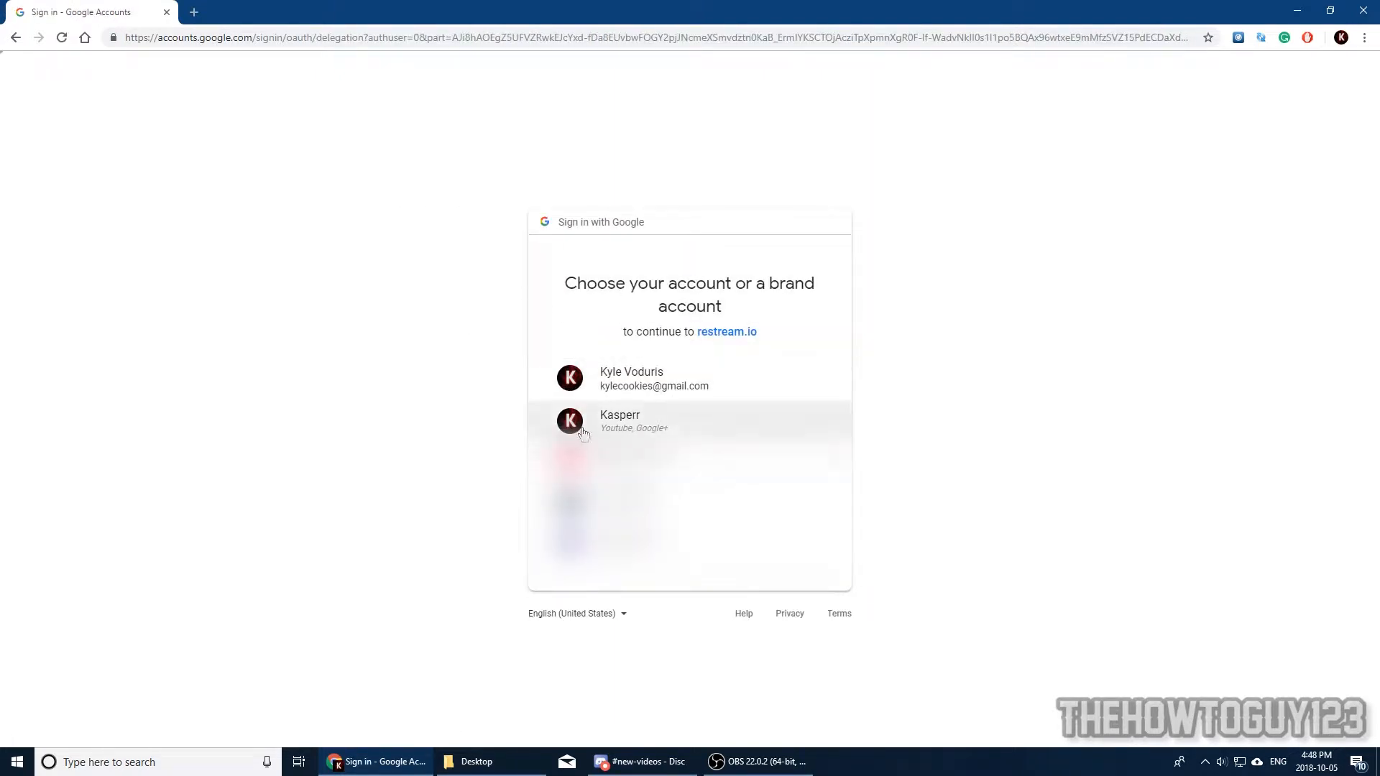
left_click(630, 429)
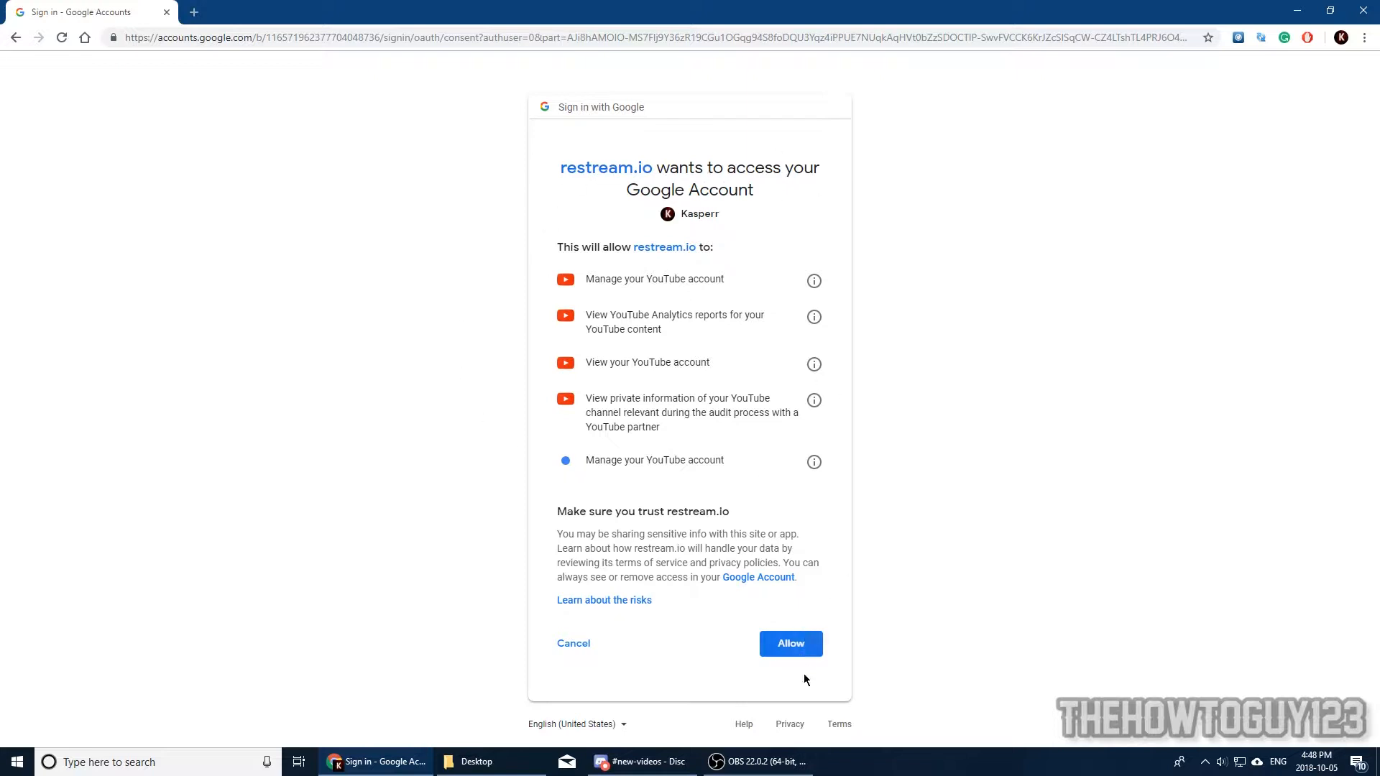
left_click(806, 652)
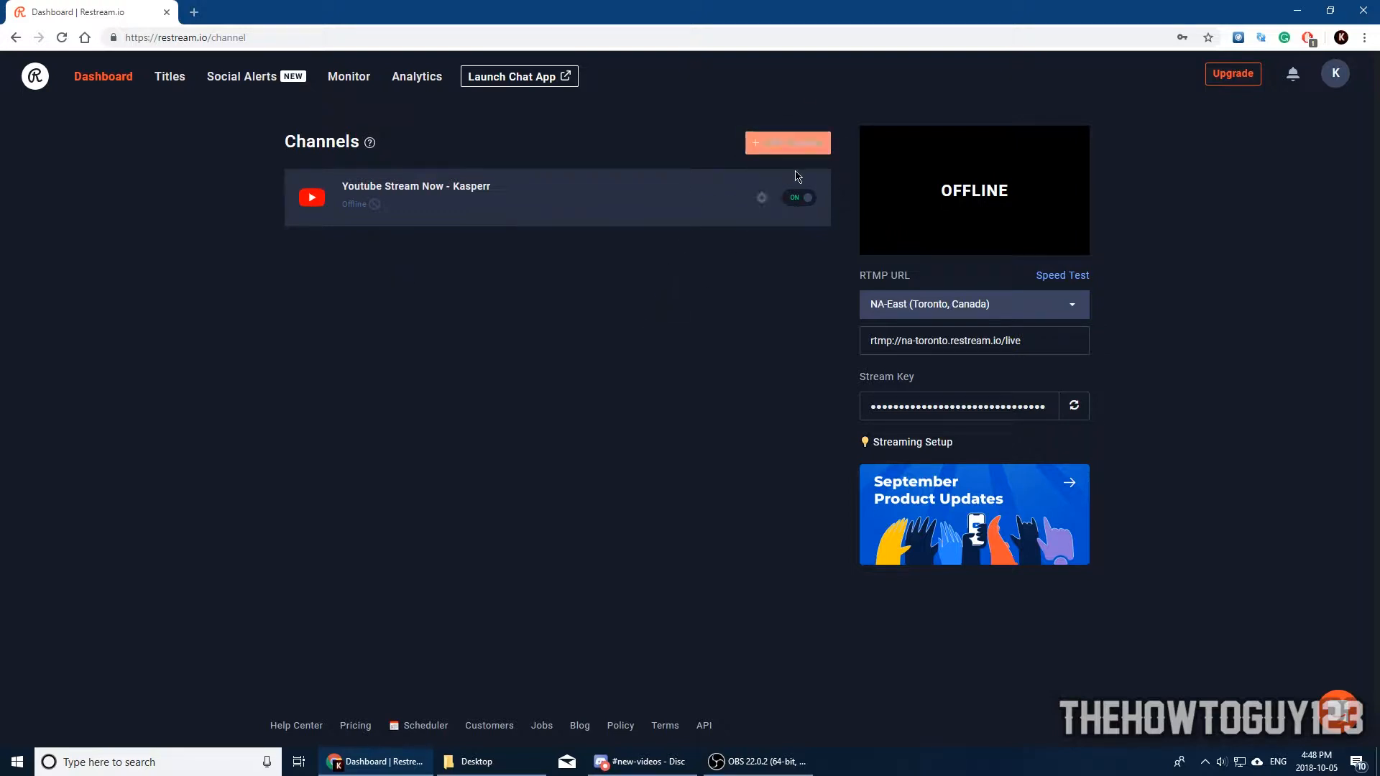
Add Twitch as a second channel by connecting the Twitch account directly
left_click(799, 151)
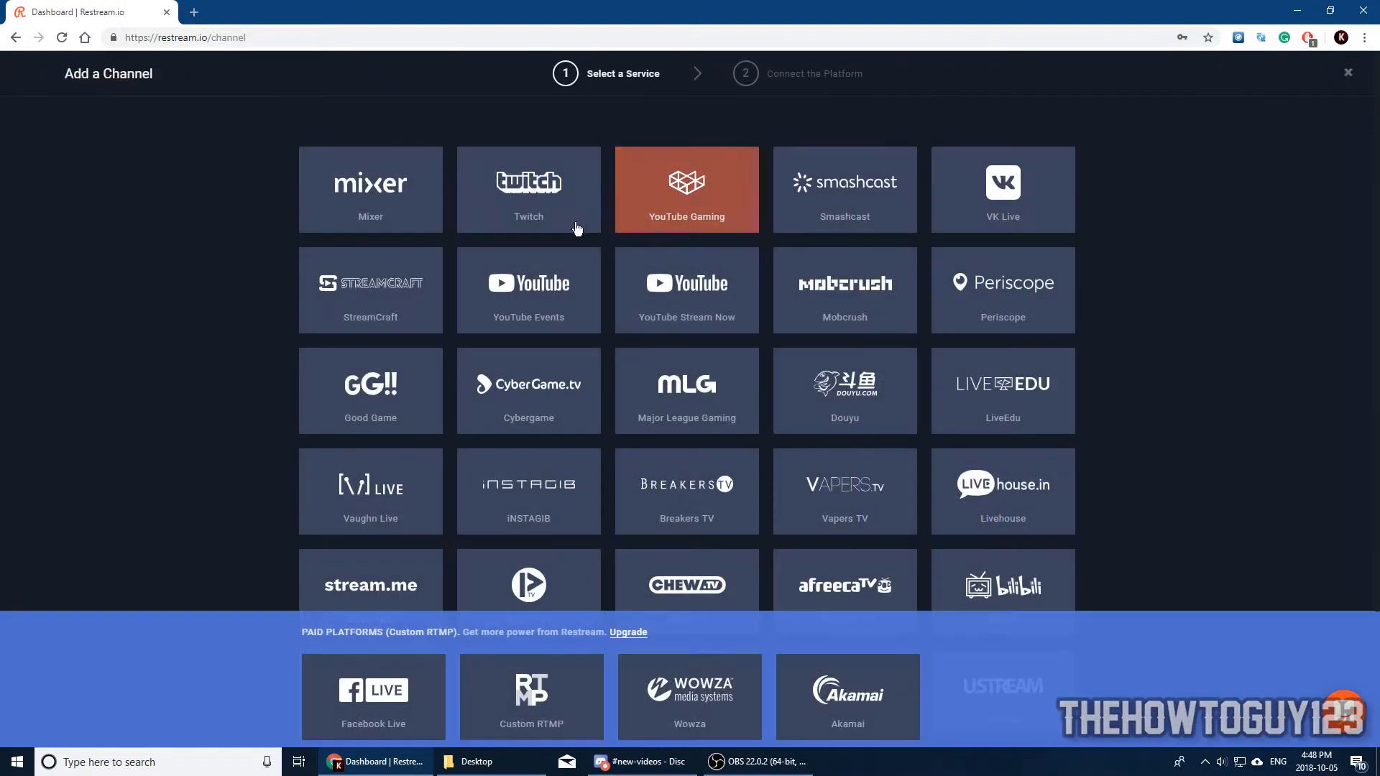
left_click(522, 204)
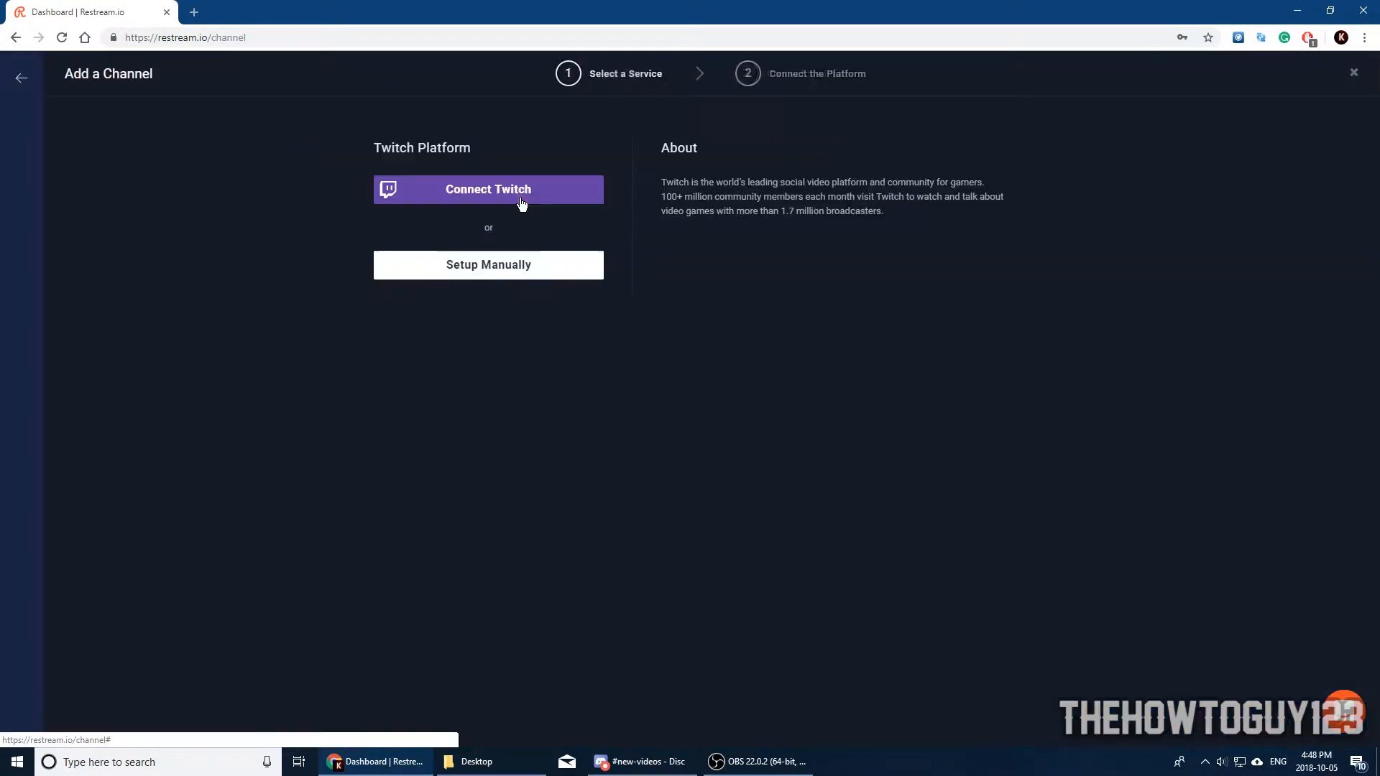
left_click(471, 200)
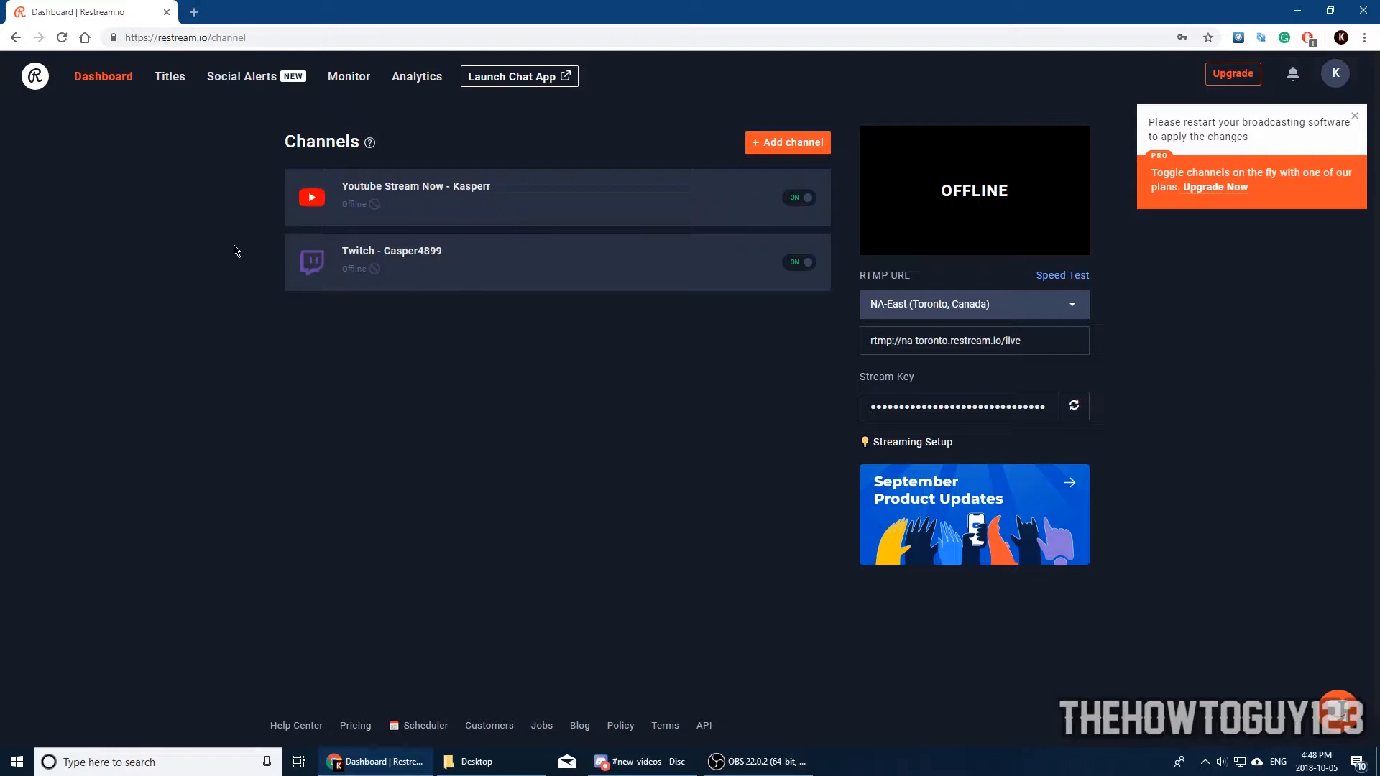
Look over the other services available for a further channel and return to the dashboard without adding one
left_click(763, 143)
scroll(845, 496, "down", 3)
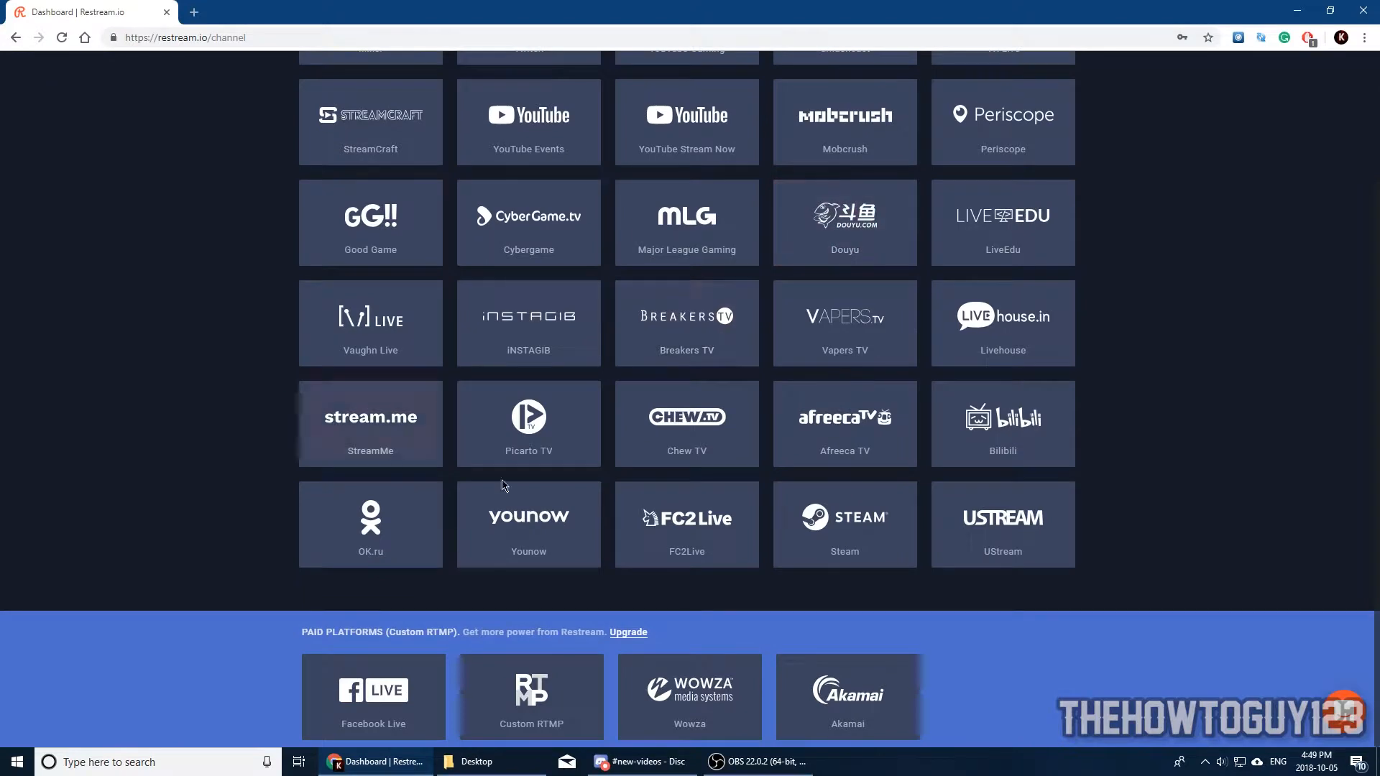
scroll(846, 288, "up", 3)
left_click(1348, 73)
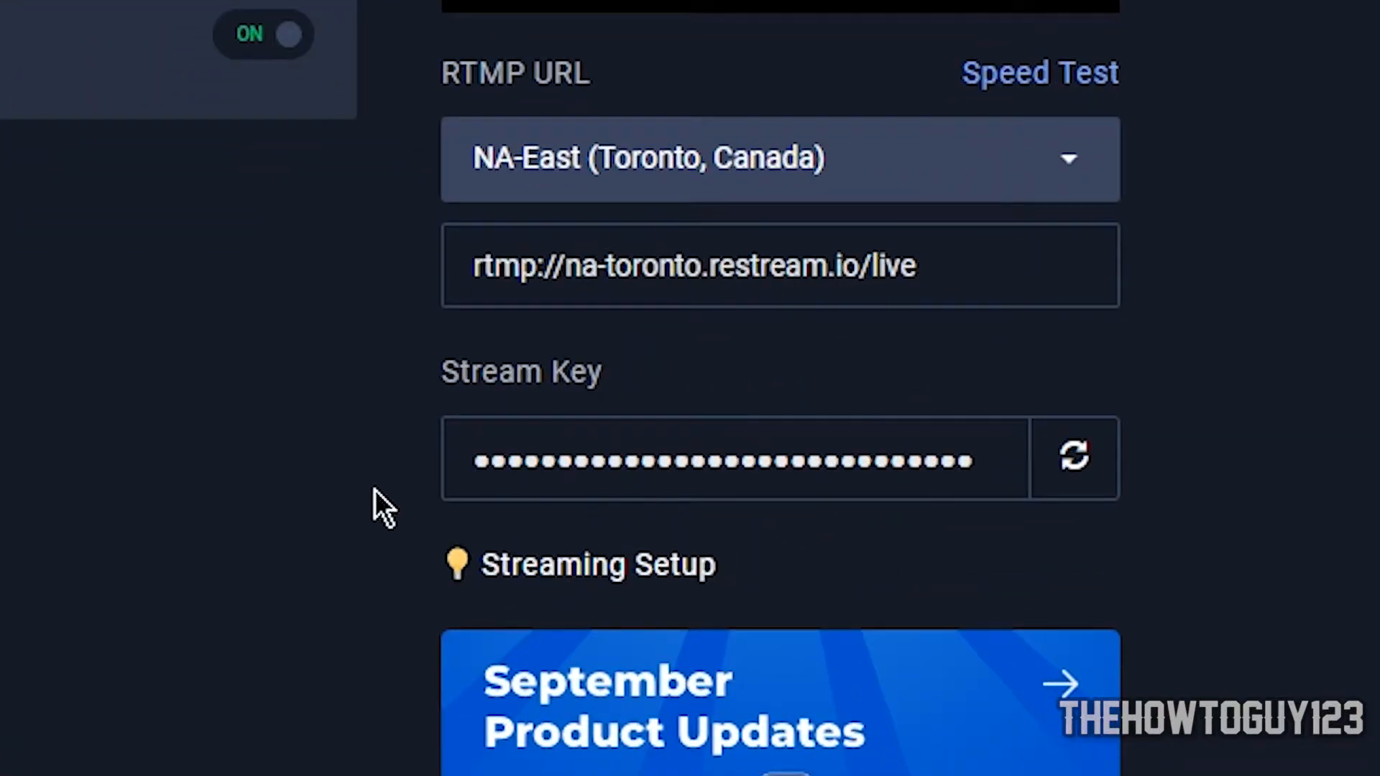
Reveal the Restream stream key and copy it to the clipboard
left_click(1006, 465)
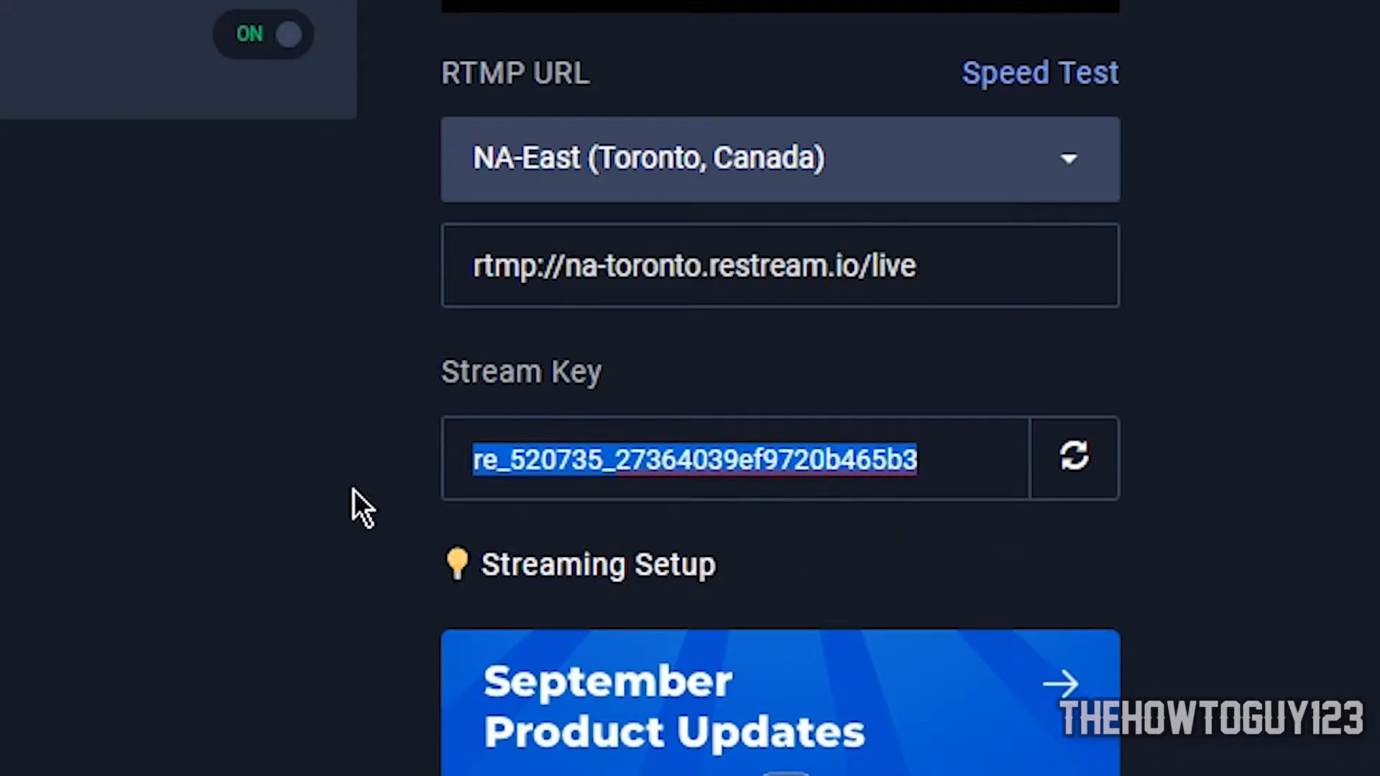
right_click(682, 460)
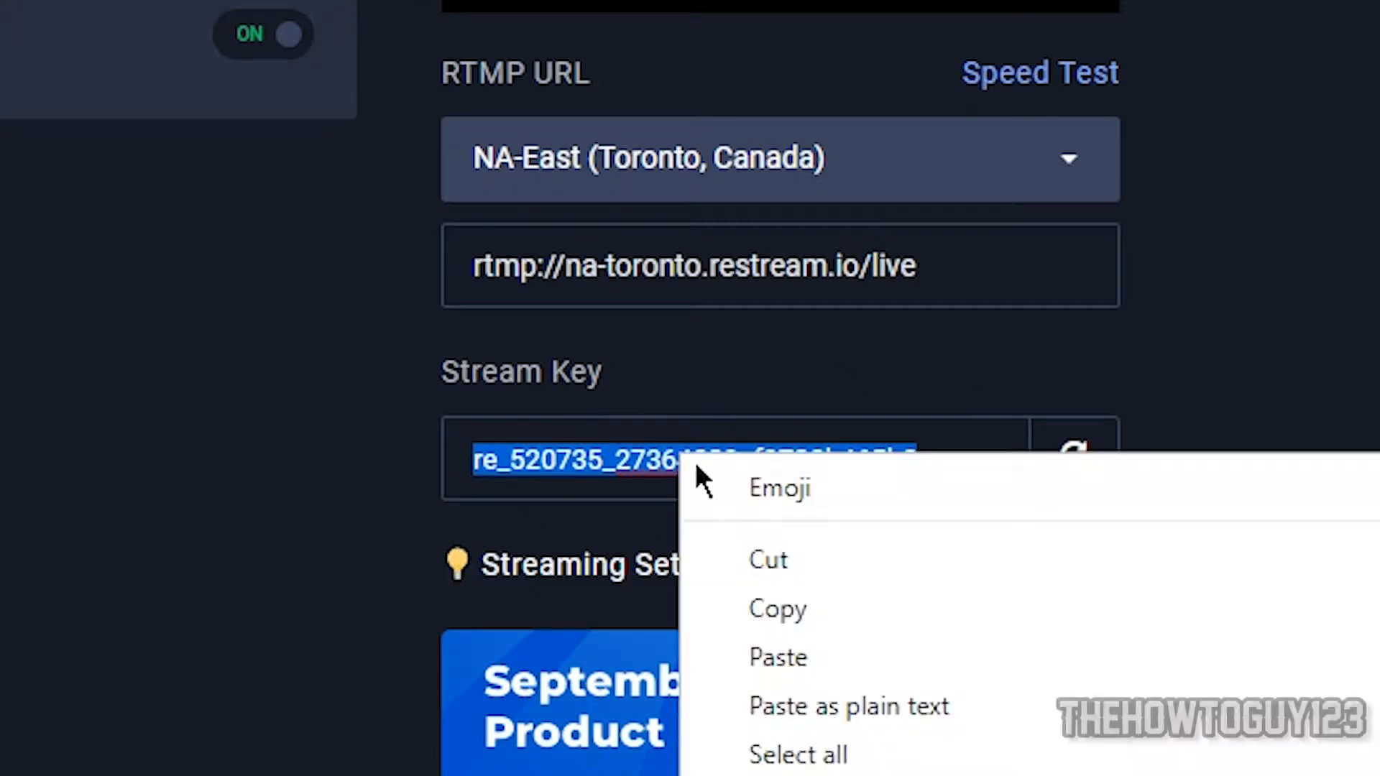
left_click(816, 609)
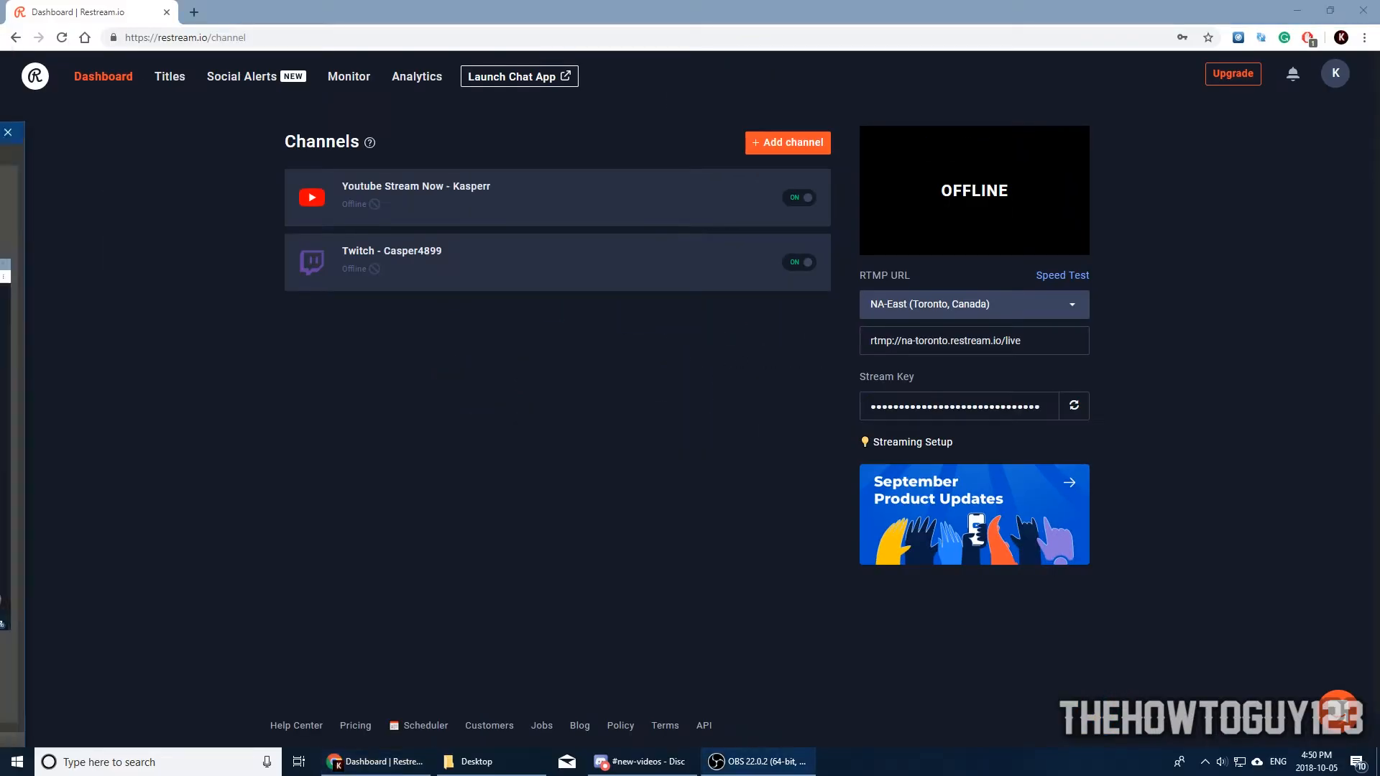
Switch to OBS, maximize its window on this monitor and disable the preview
left_click_drag(1, 129, 654, 7)
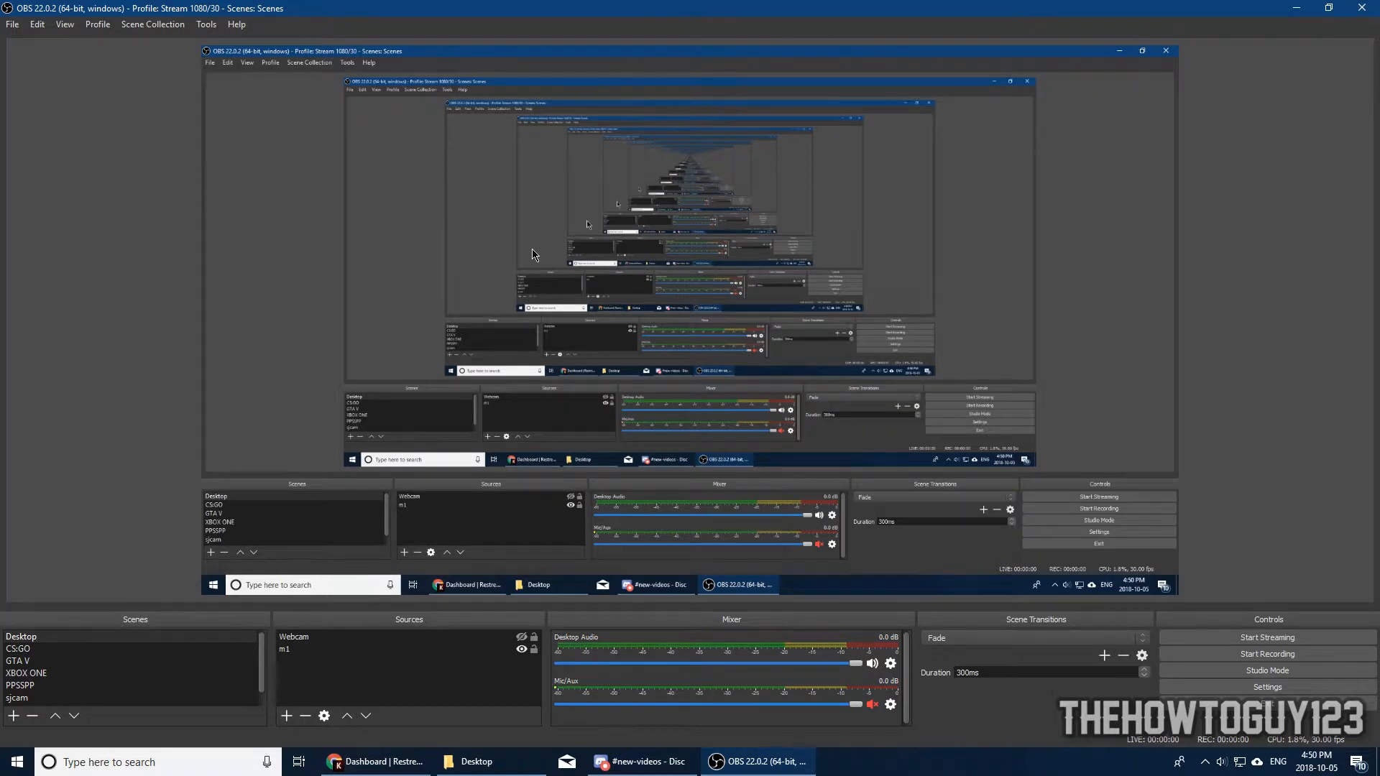
right_click(453, 199)
left_click(493, 206)
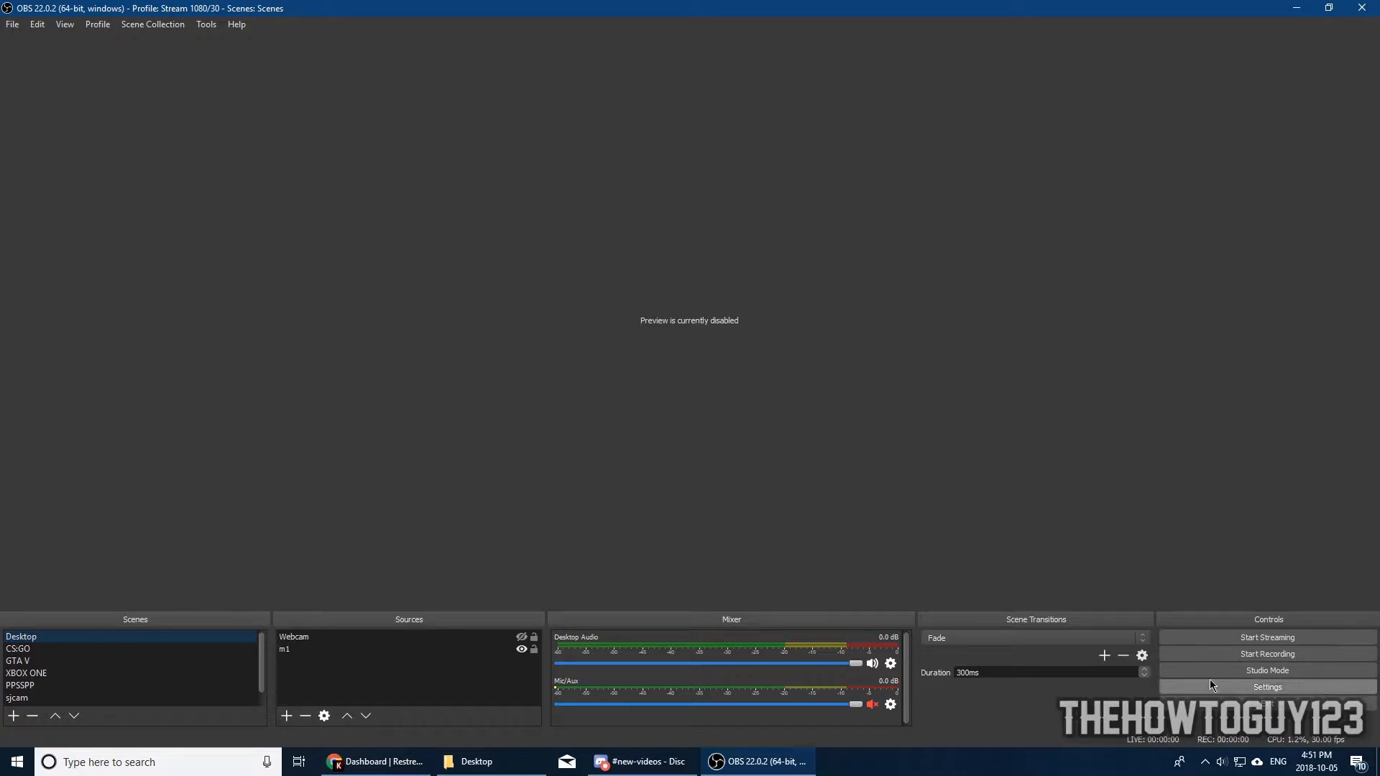
Open the OBS settings and look through the Output, Audio, Video, Hotkeys, Advanced and General pages
left_click(1268, 687)
left_click(384, 181)
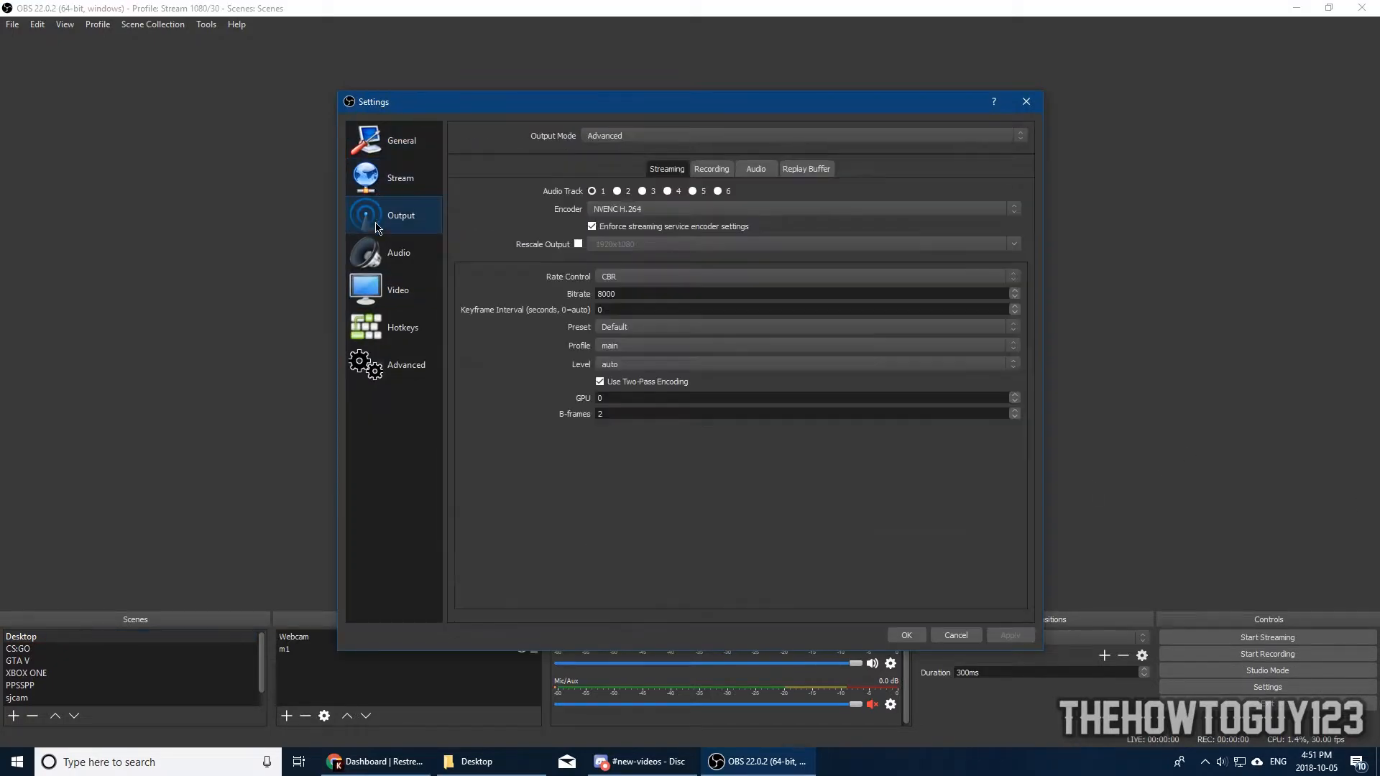
left_click(379, 225)
left_click(388, 295)
left_click(393, 367)
left_click(393, 328)
left_click(394, 296)
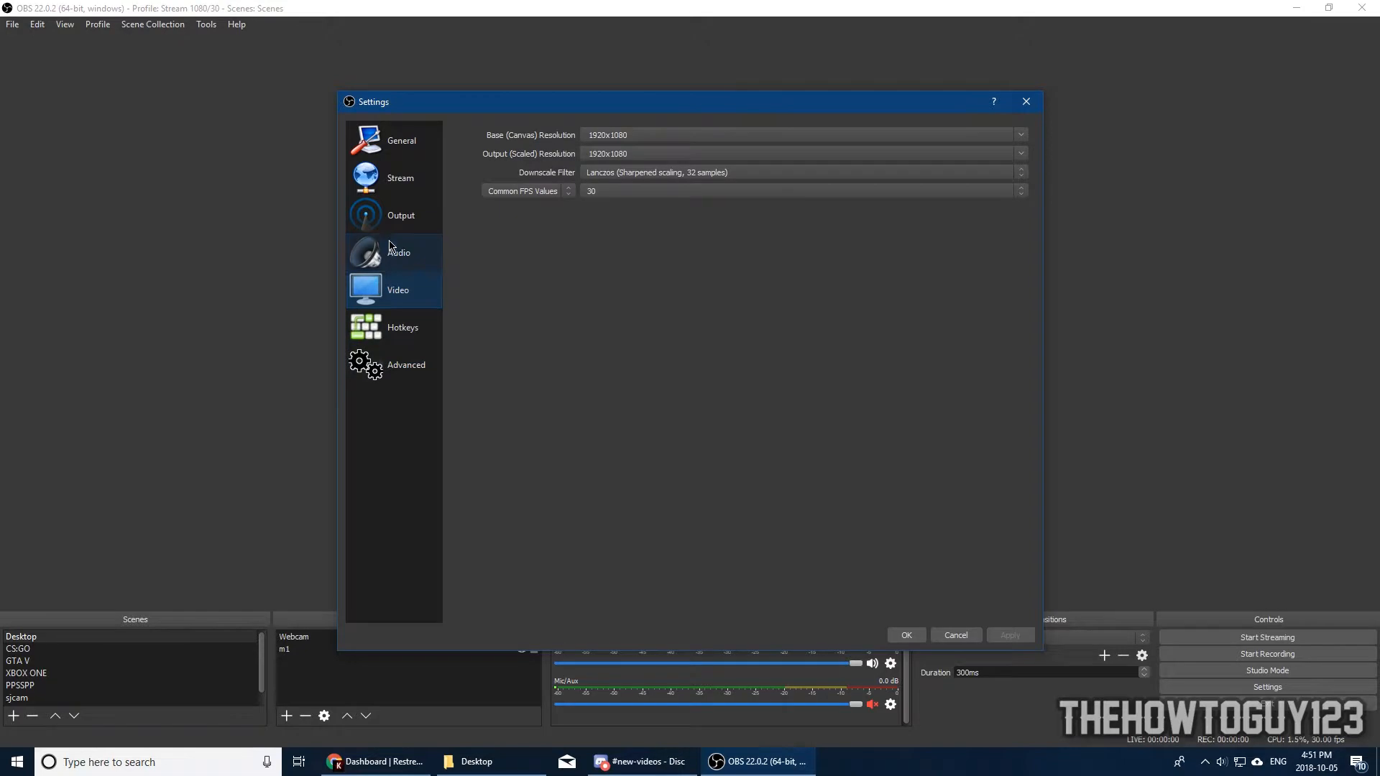
left_click(392, 250)
left_click(393, 216)
left_click(392, 144)
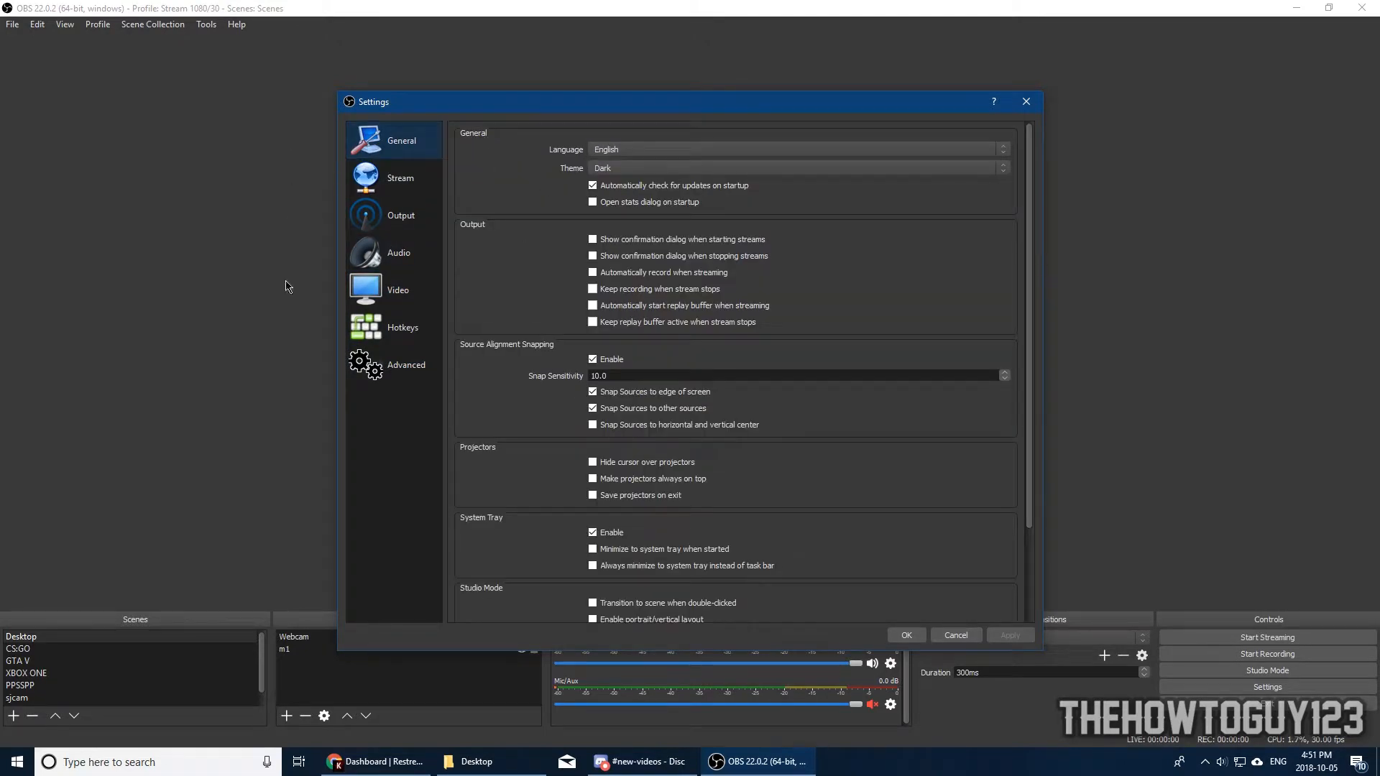
left_click(393, 327)
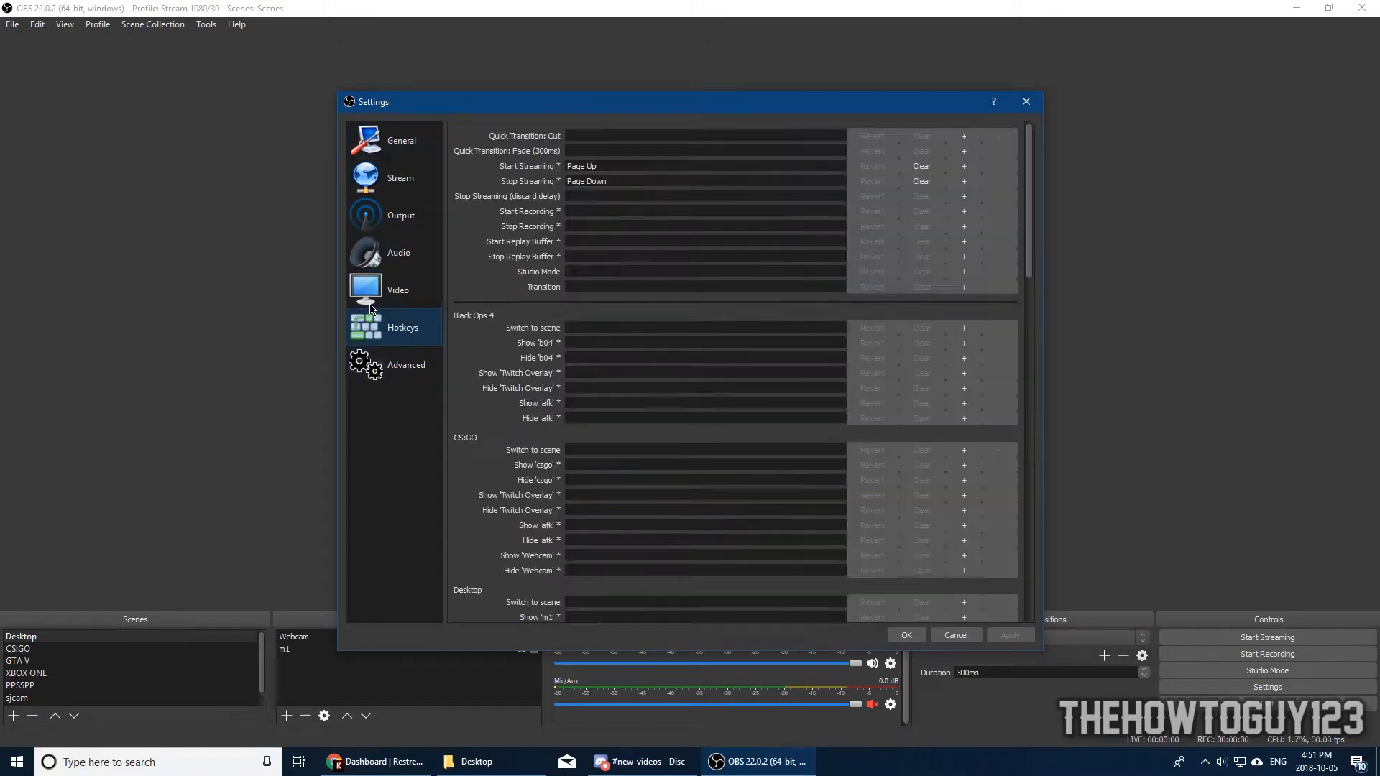
left_click(394, 291)
In the Stream settings, choose Streaming Services as stream type, Restream.io as service and NA-East (Toronto, Canada) as server
left_click(389, 186)
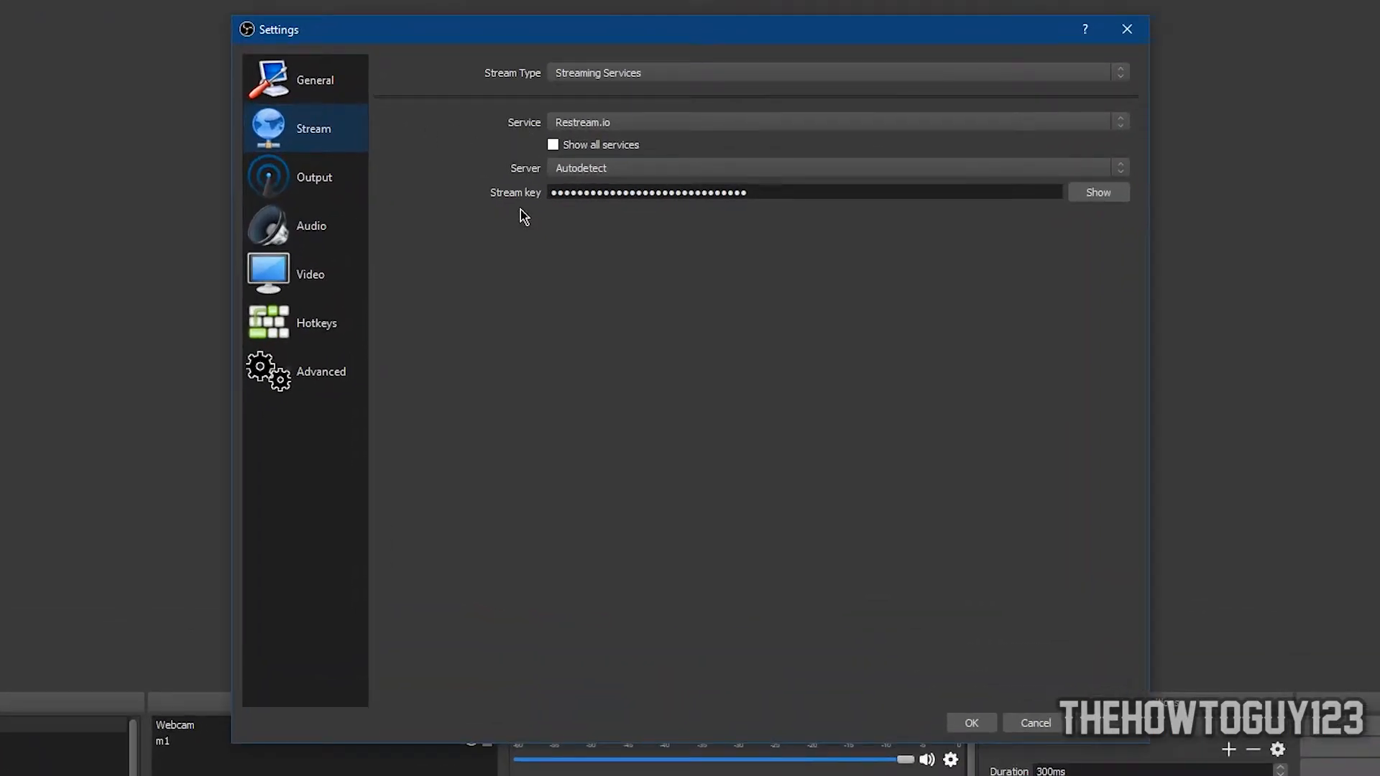
left_click(614, 76)
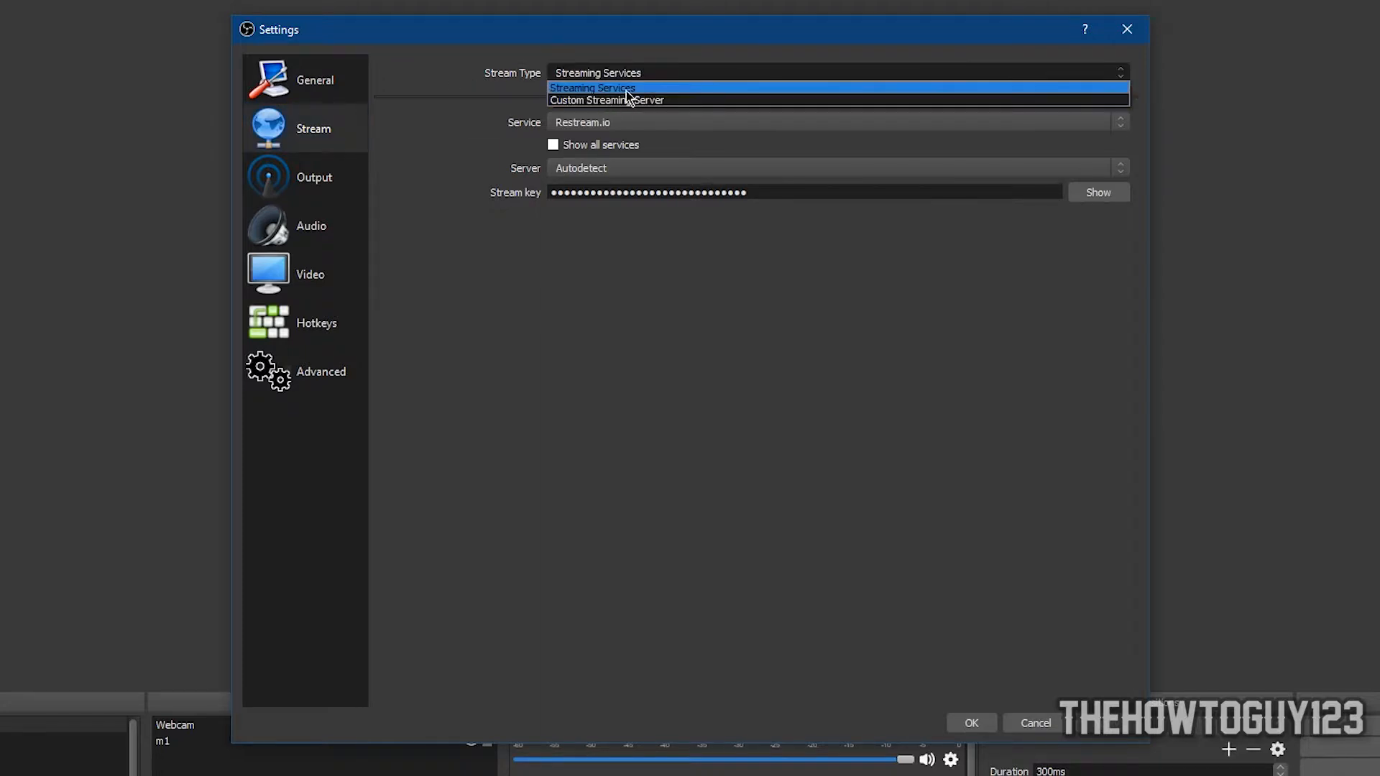
left_click(610, 89)
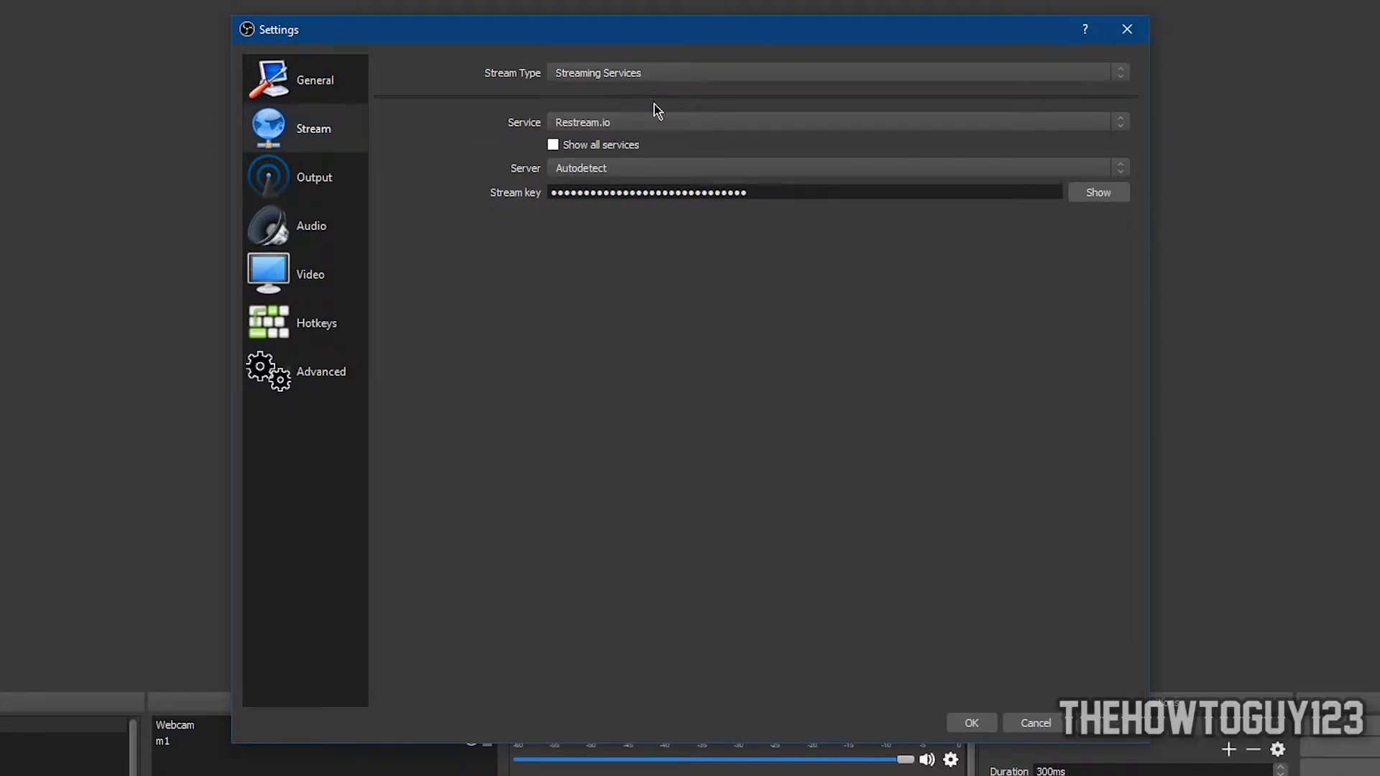
left_click(556, 126)
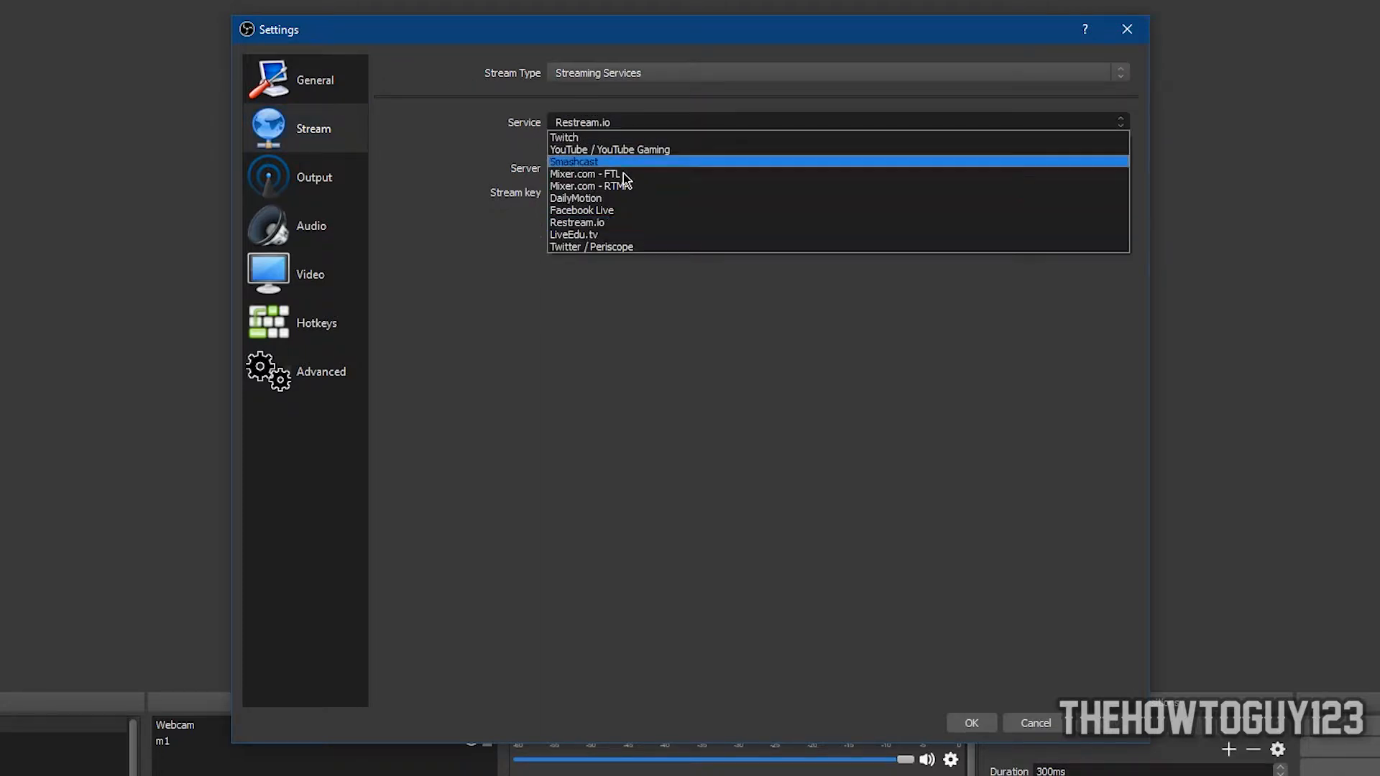
left_click(606, 228)
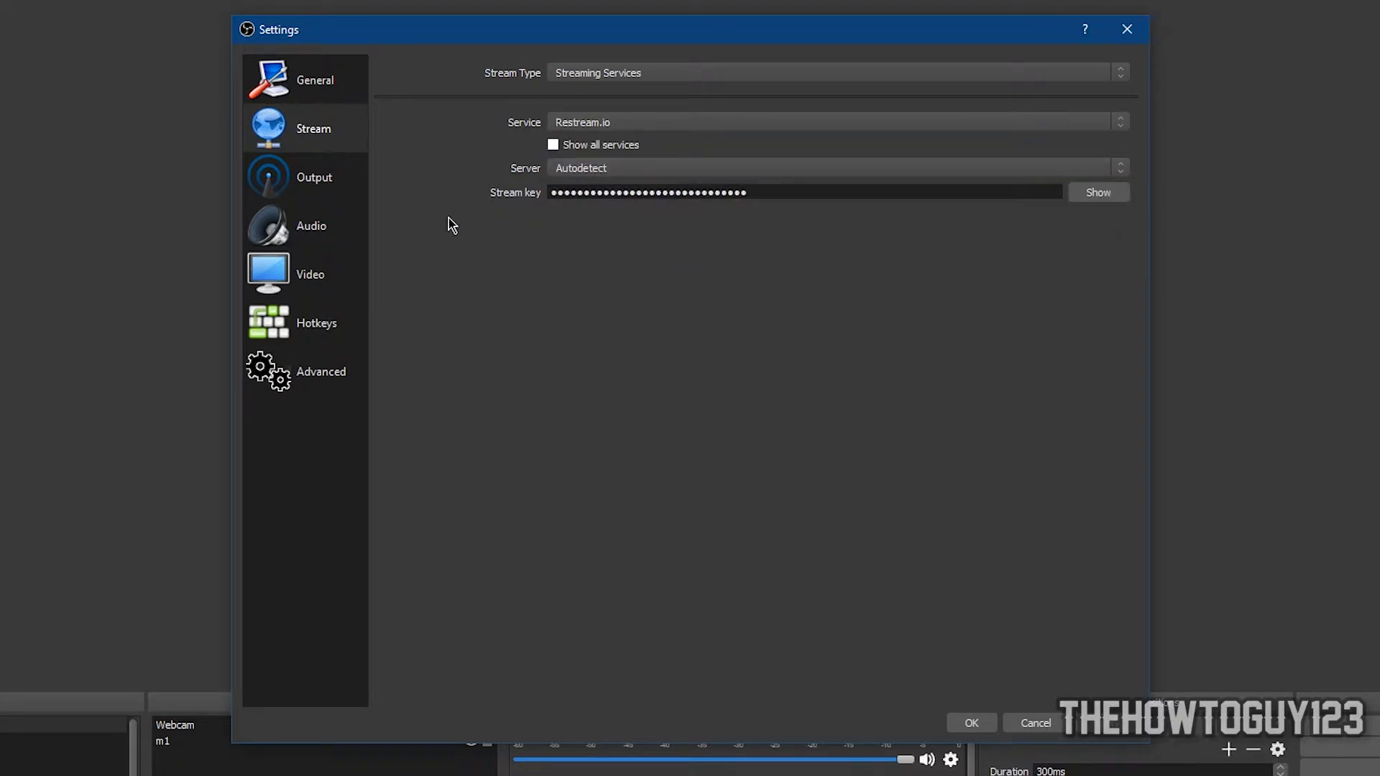
left_click(610, 173)
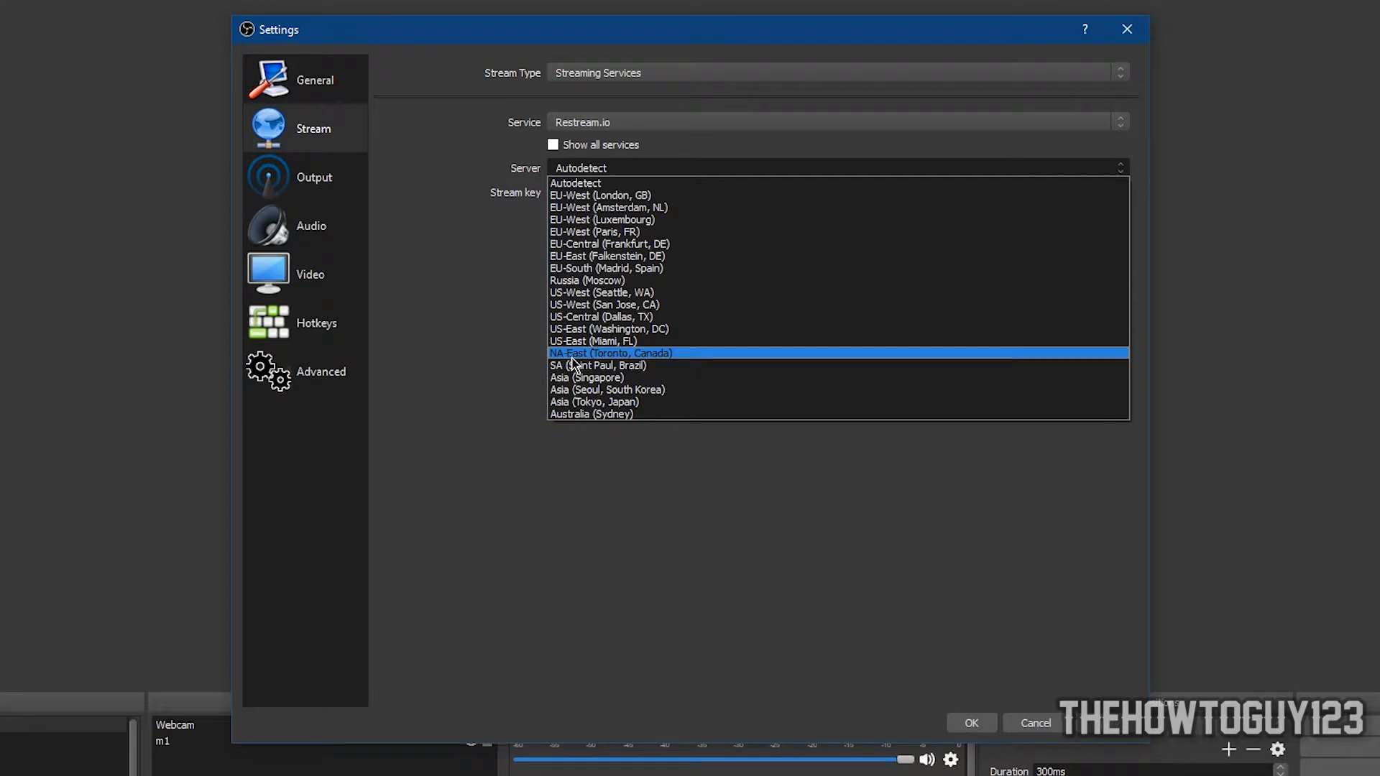
left_click(640, 354)
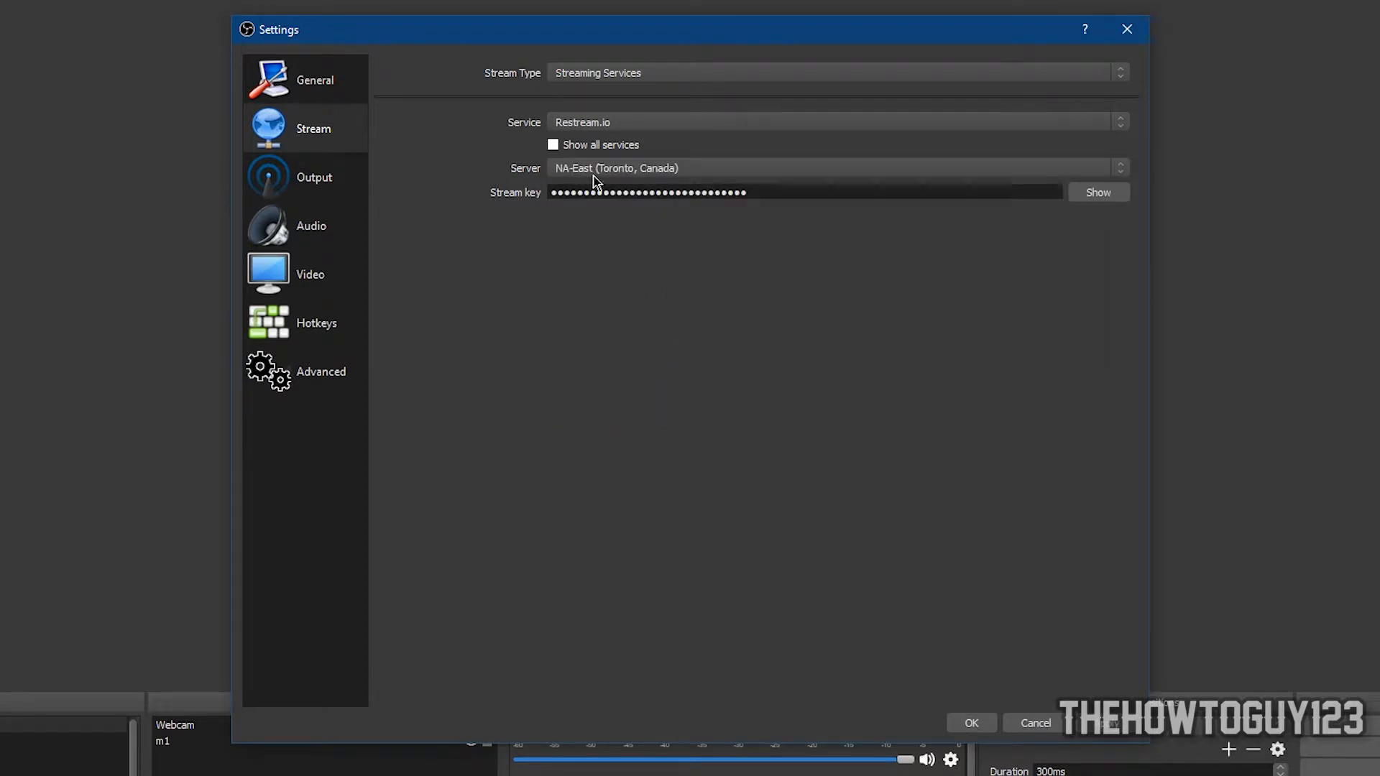
Replace the OBS stream key with the copied Restream key, reveal it for checking and save the settings
double_click(692, 193)
right_click(691, 196)
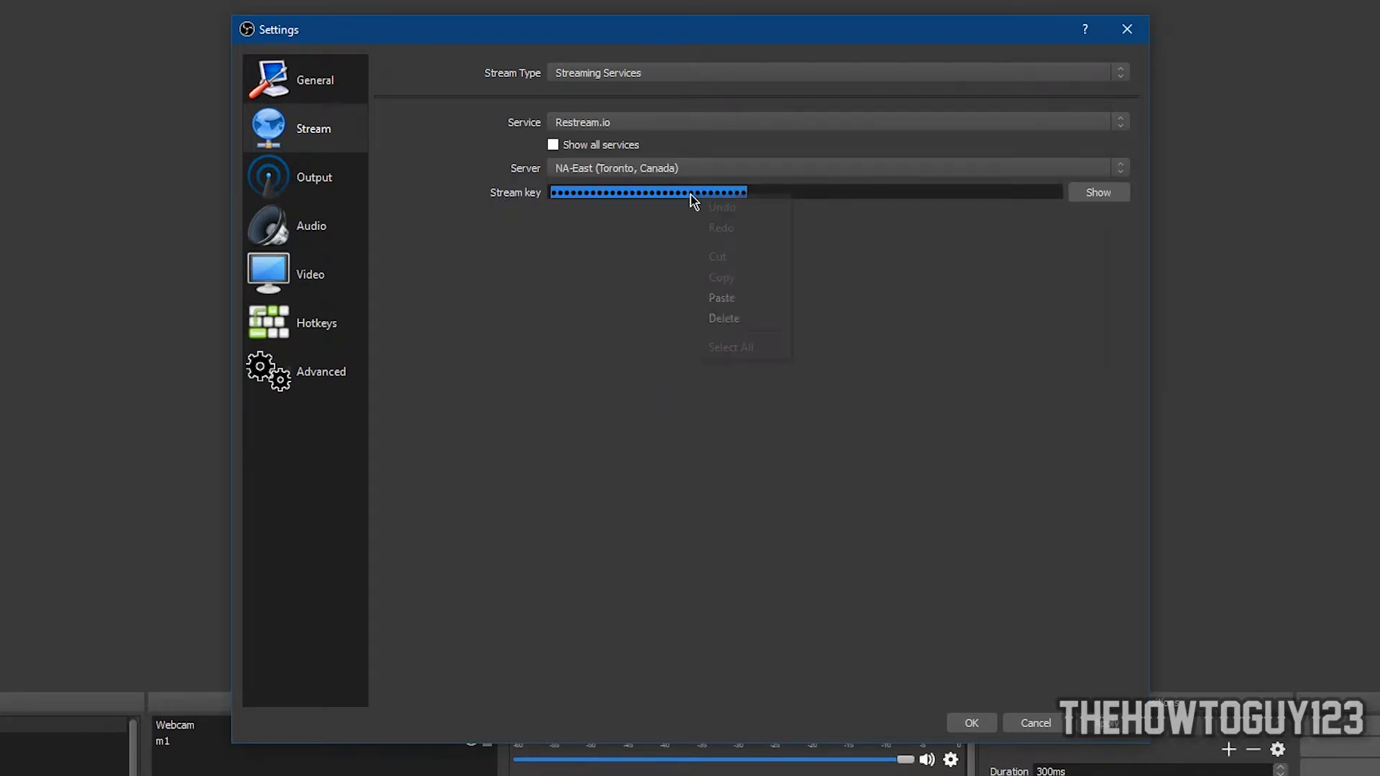
left_click(720, 298)
left_click(1084, 196)
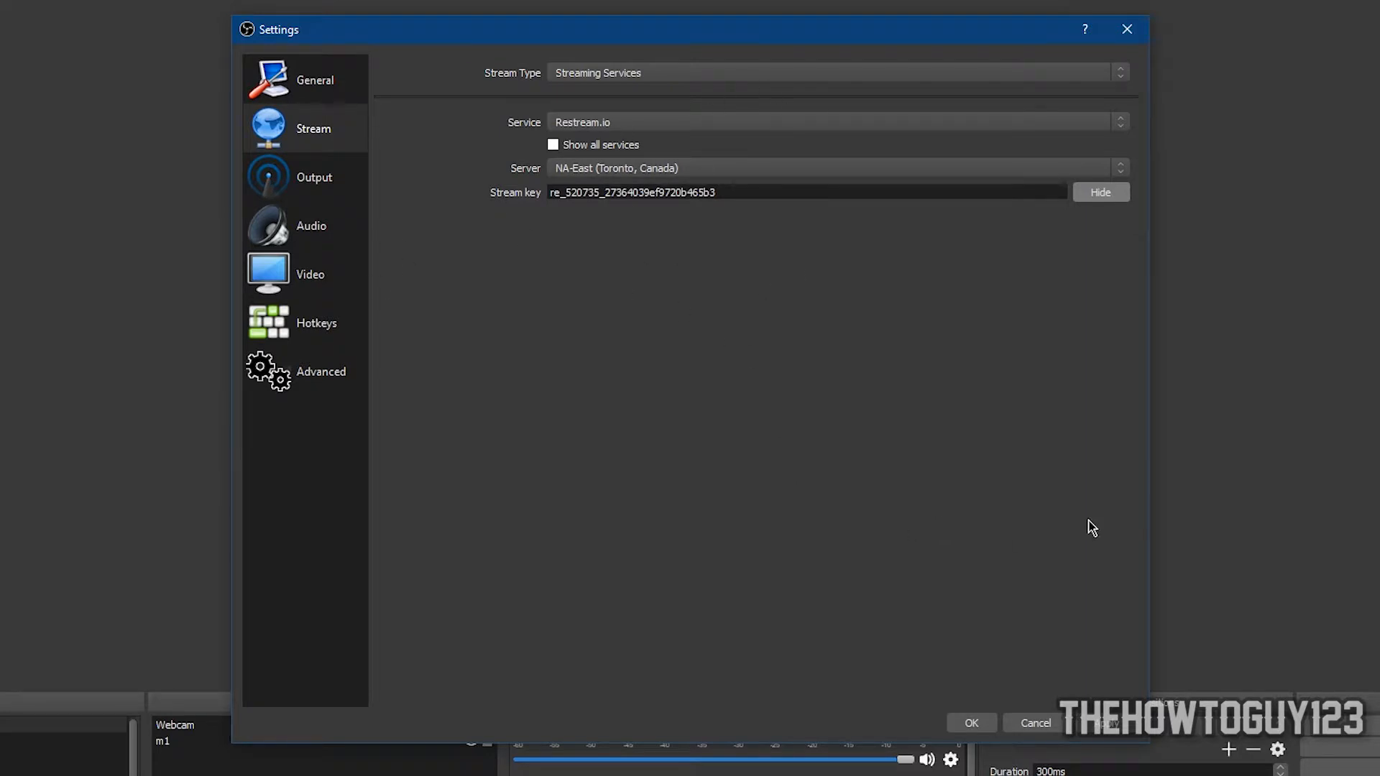
left_click(979, 727)
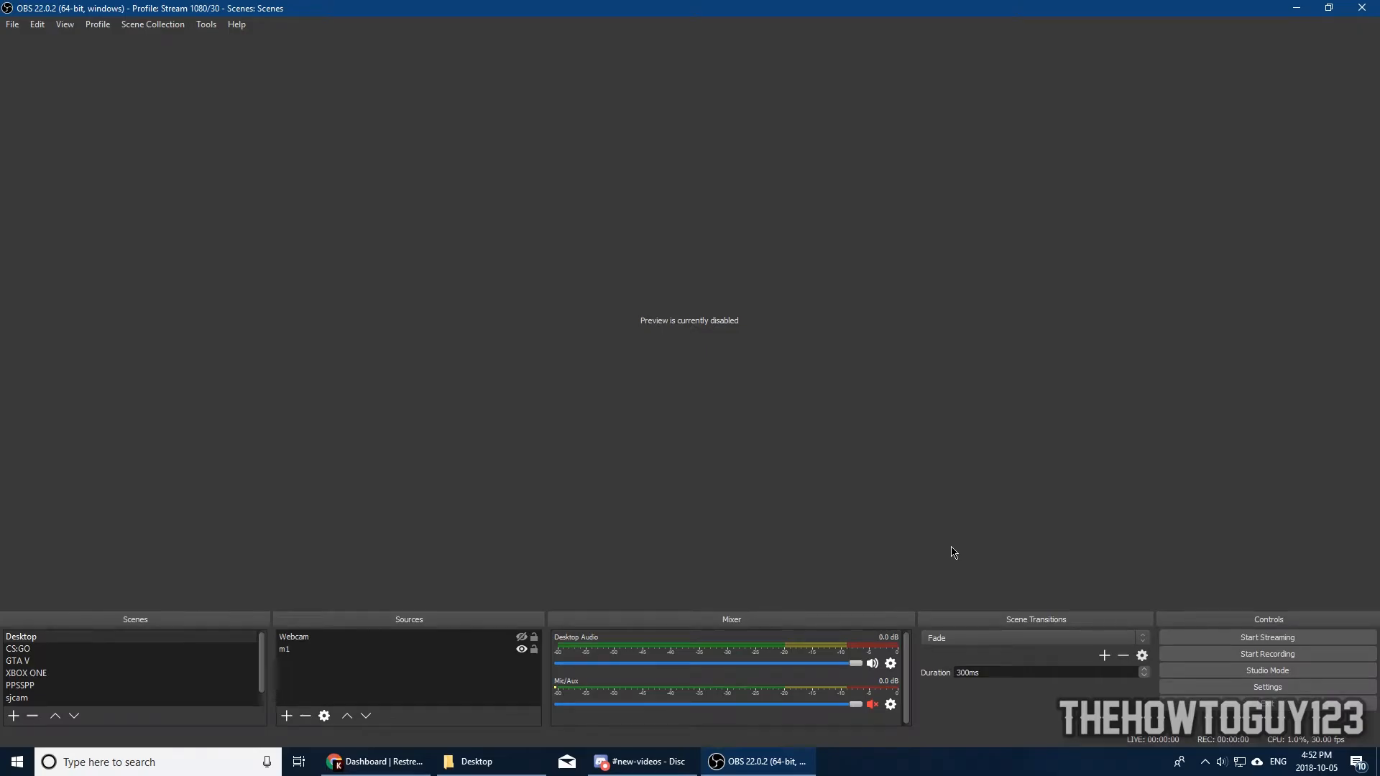
Switch to Restream in Chrome and update the stream title on all platforms to "Restream video test"
left_click(384, 762)
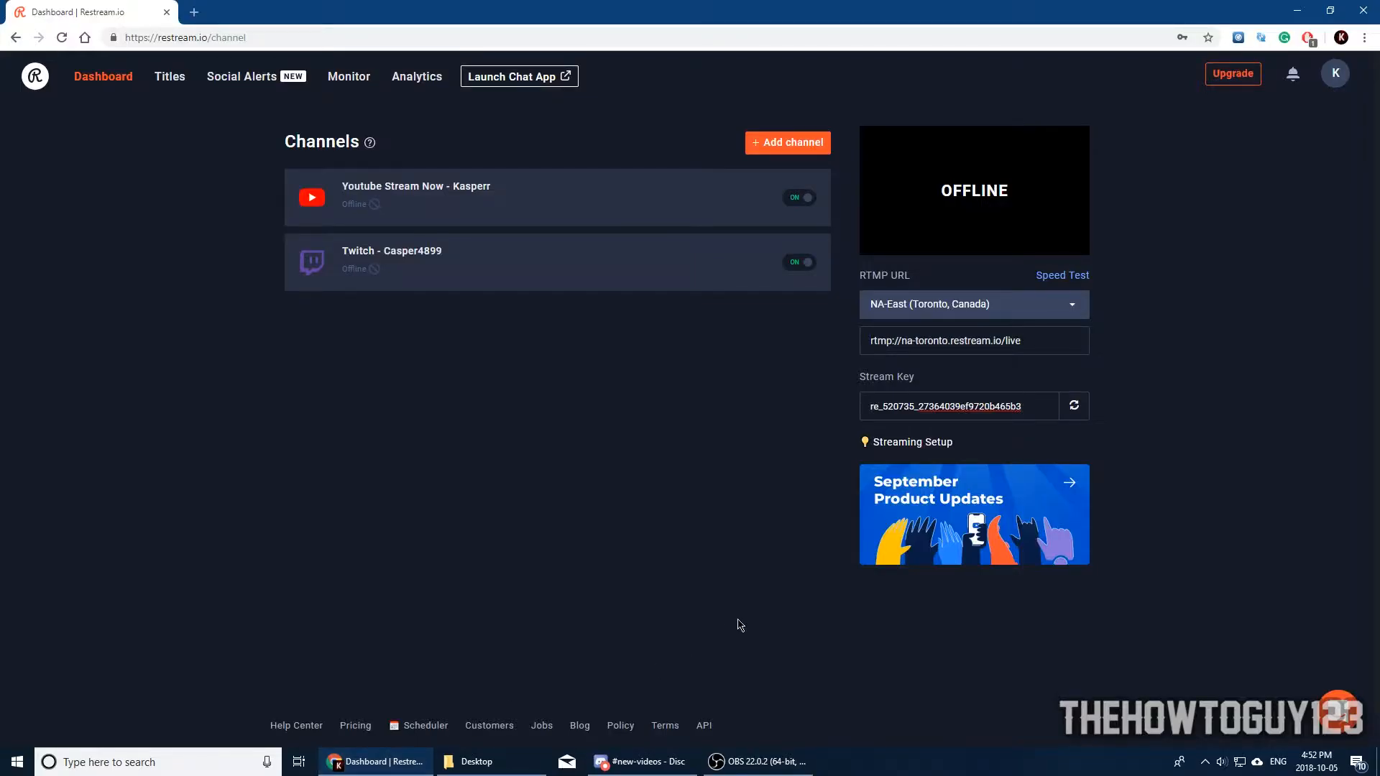
left_click(163, 80)
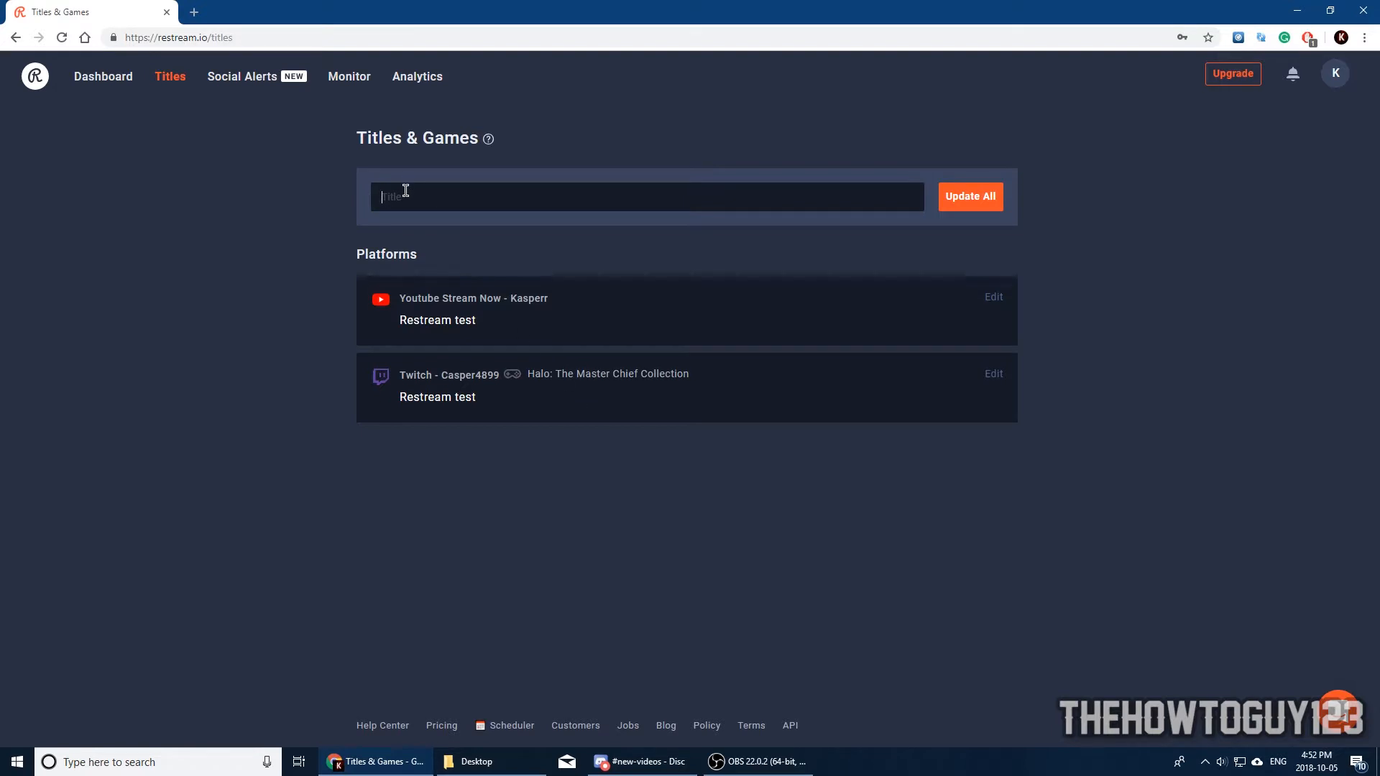
type("tream video")
key("BackSpace")
type("eo")
left_click(994, 196)
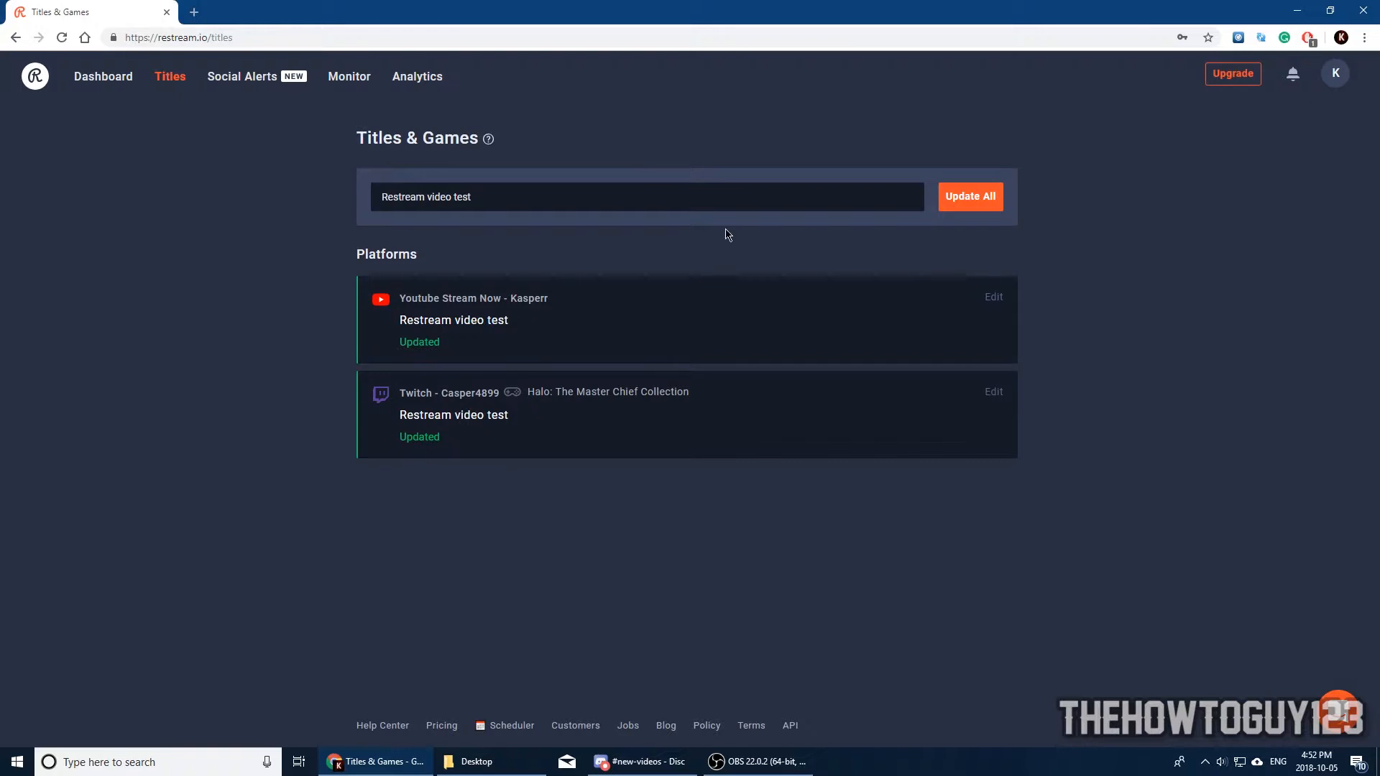
Inspect the individual title options for YouTube and the title and game options for Twitch, closing both without updating
left_click(995, 298)
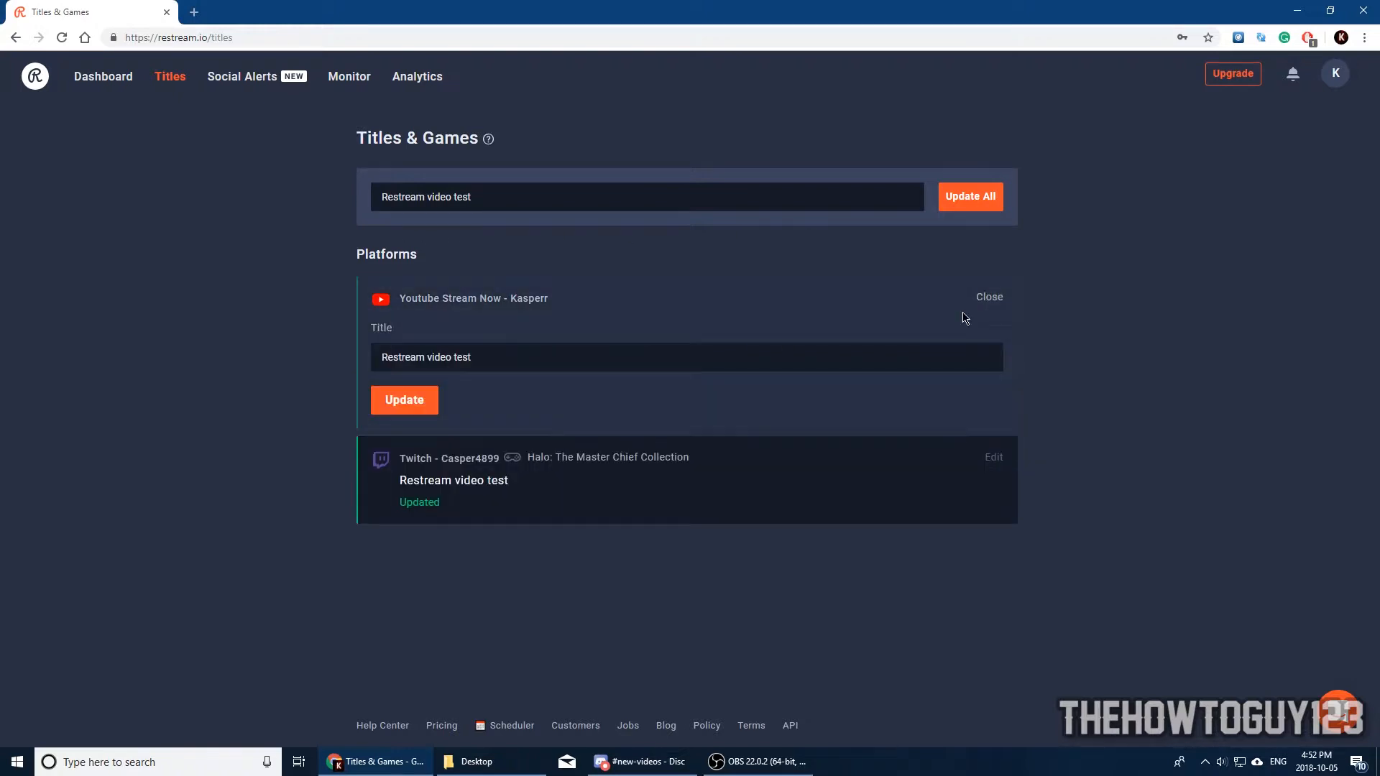
left_click(986, 298)
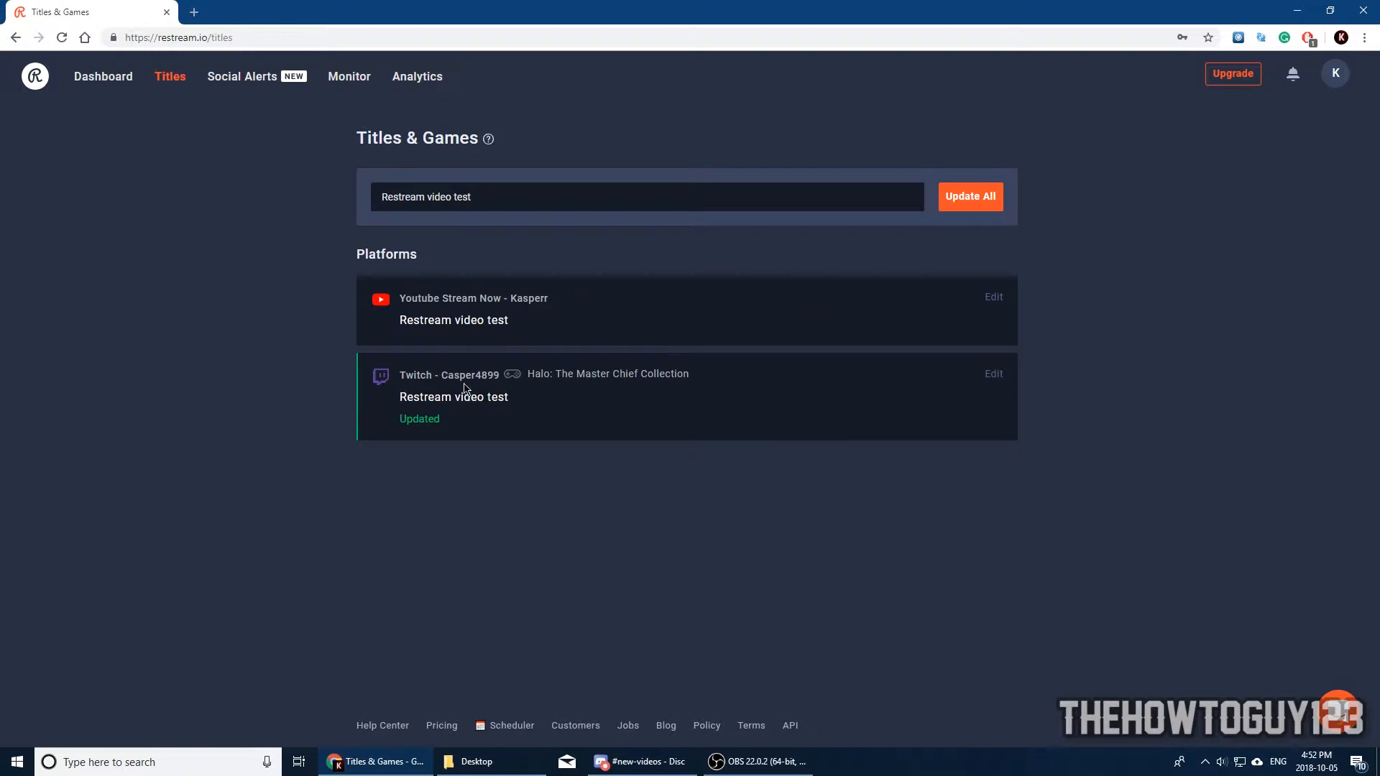
left_click(995, 375)
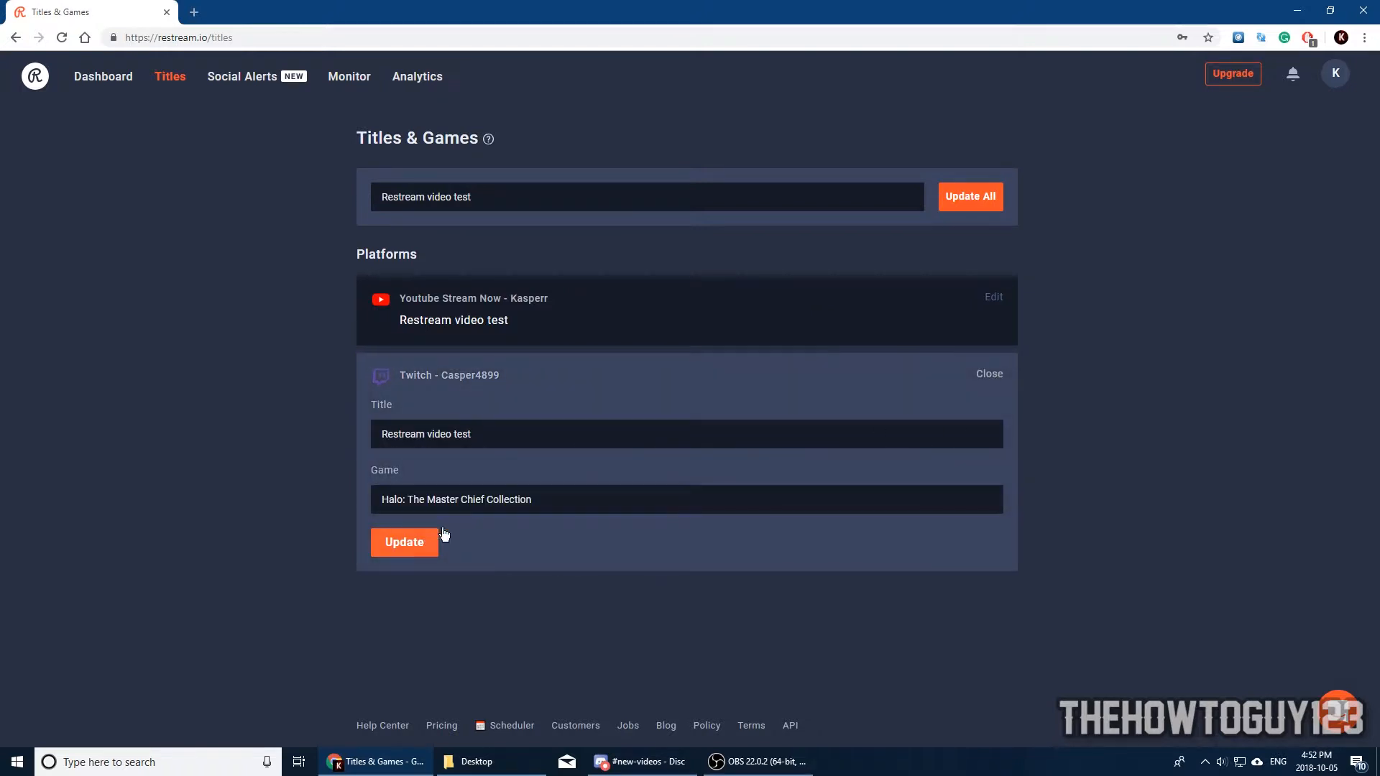
left_click_drag(562, 495, 257, 504)
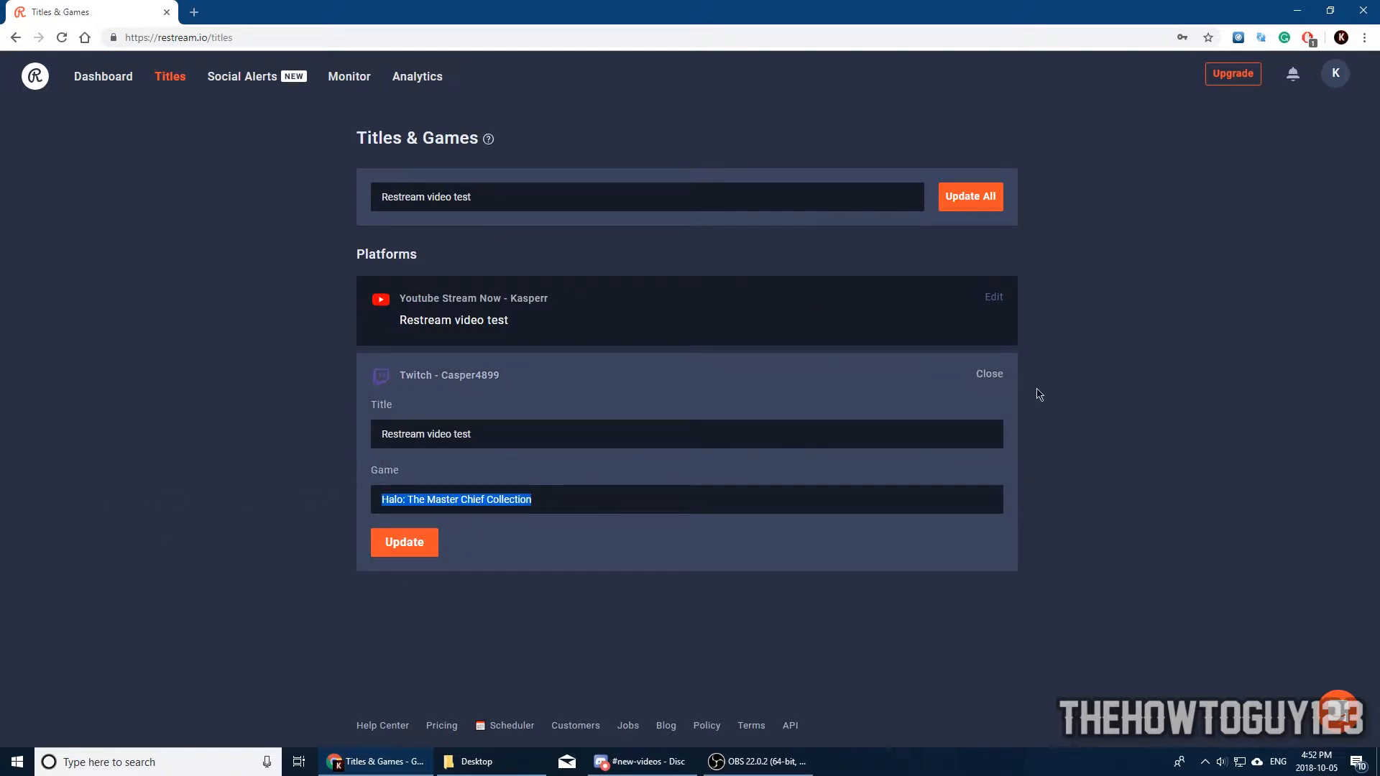
left_click(1004, 379)
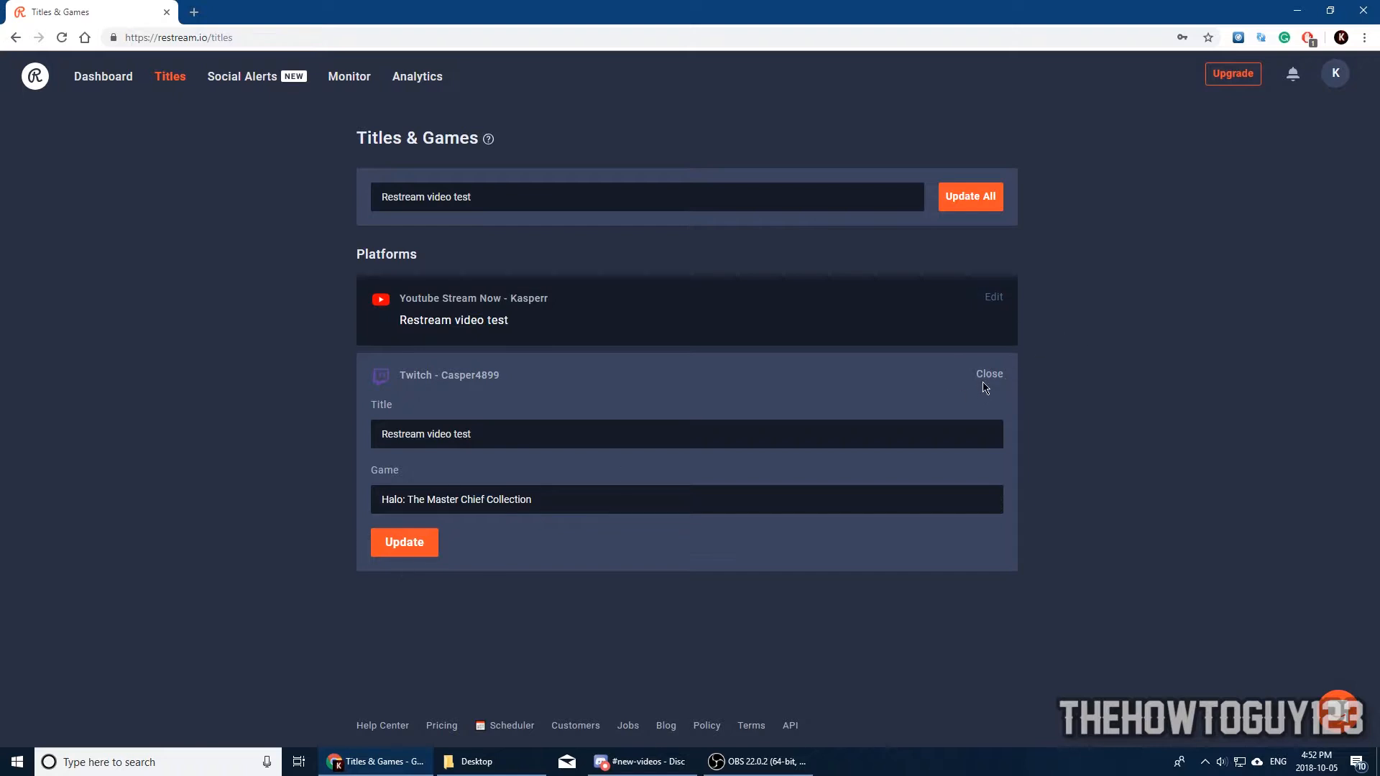
left_click(989, 376)
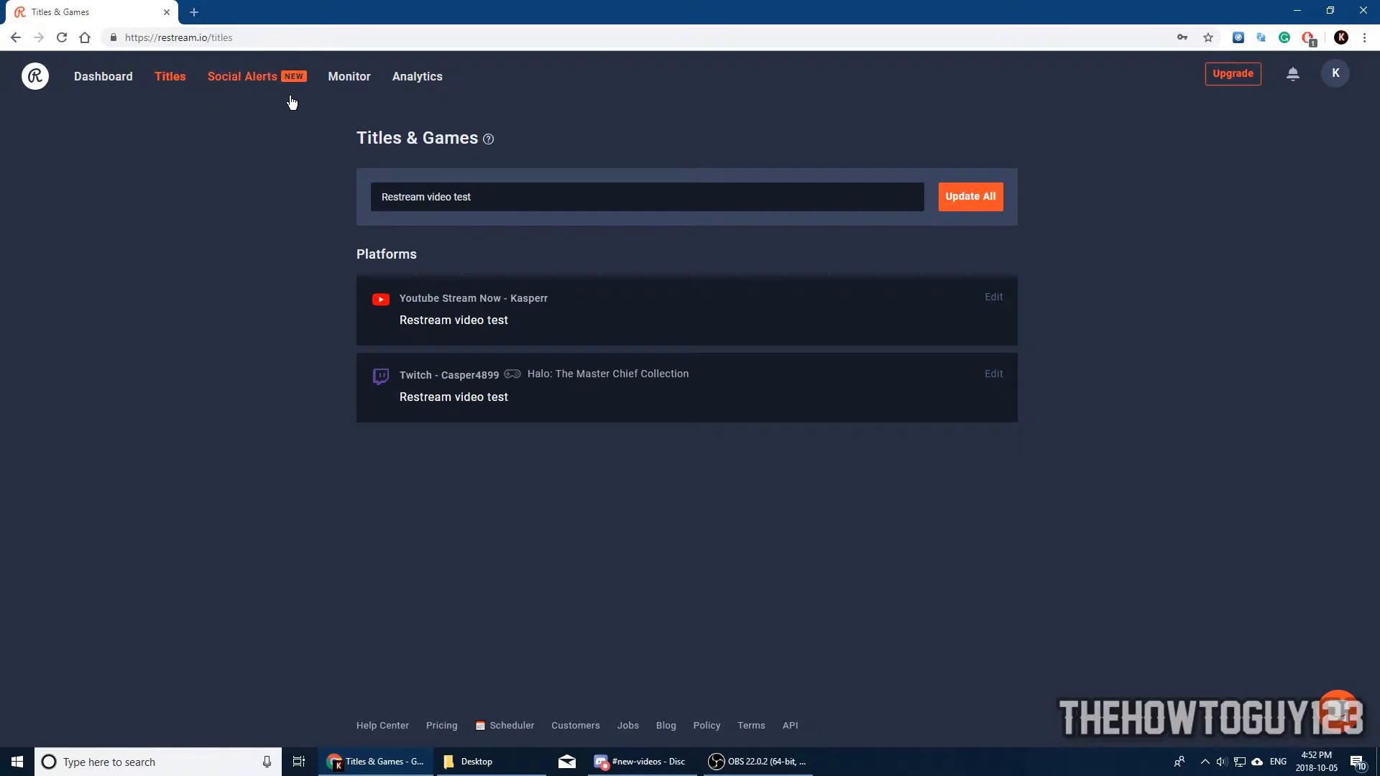
View the Social Alerts page and look through the list of past streams in Monitor
left_click(250, 86)
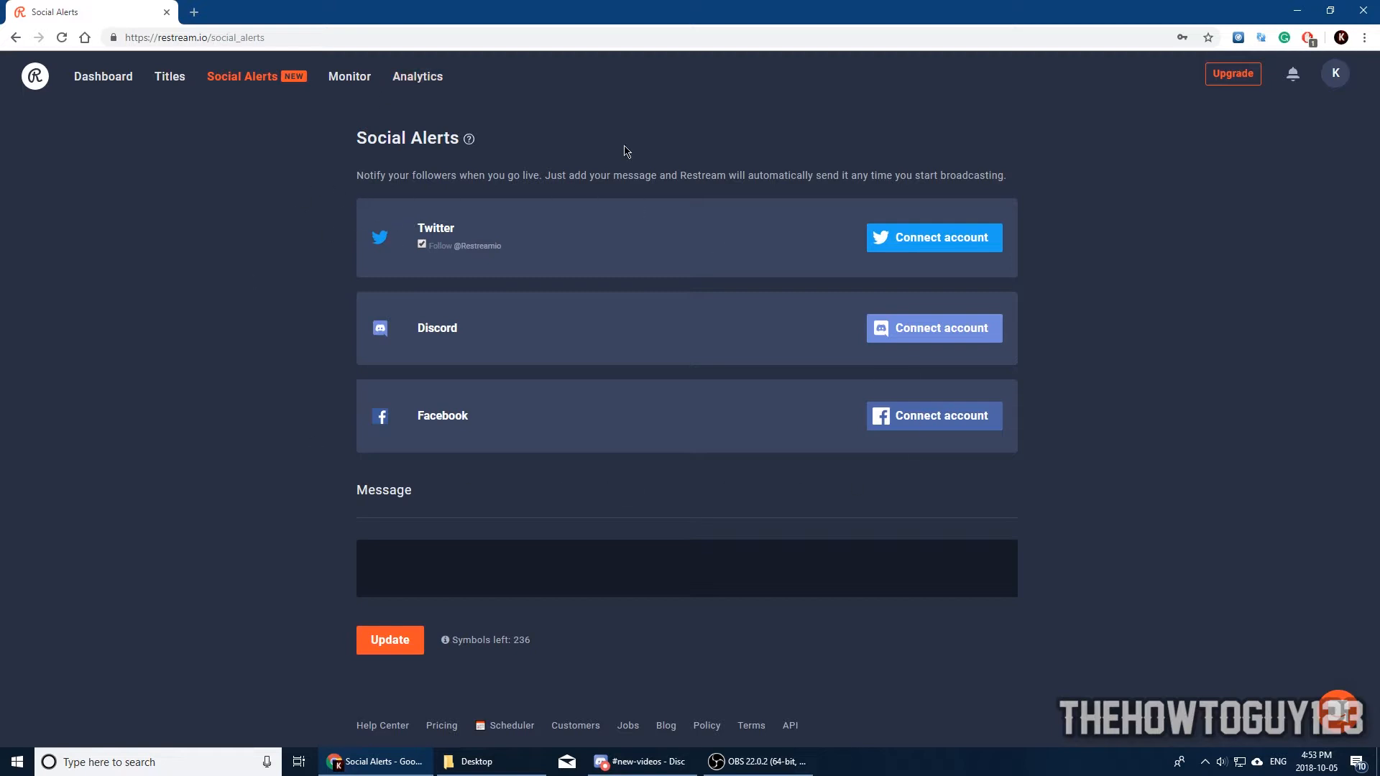
left_click(355, 80)
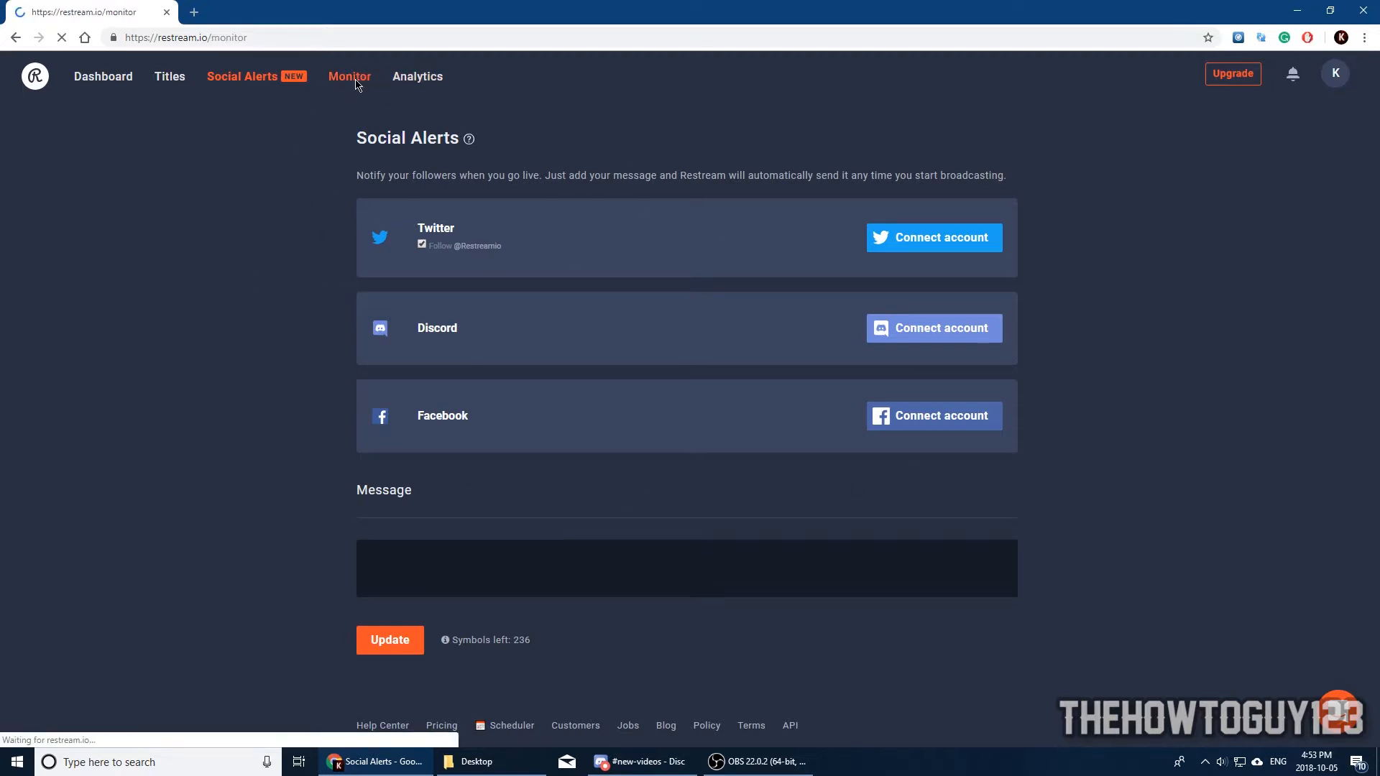
scroll(425, 231, "down", 3)
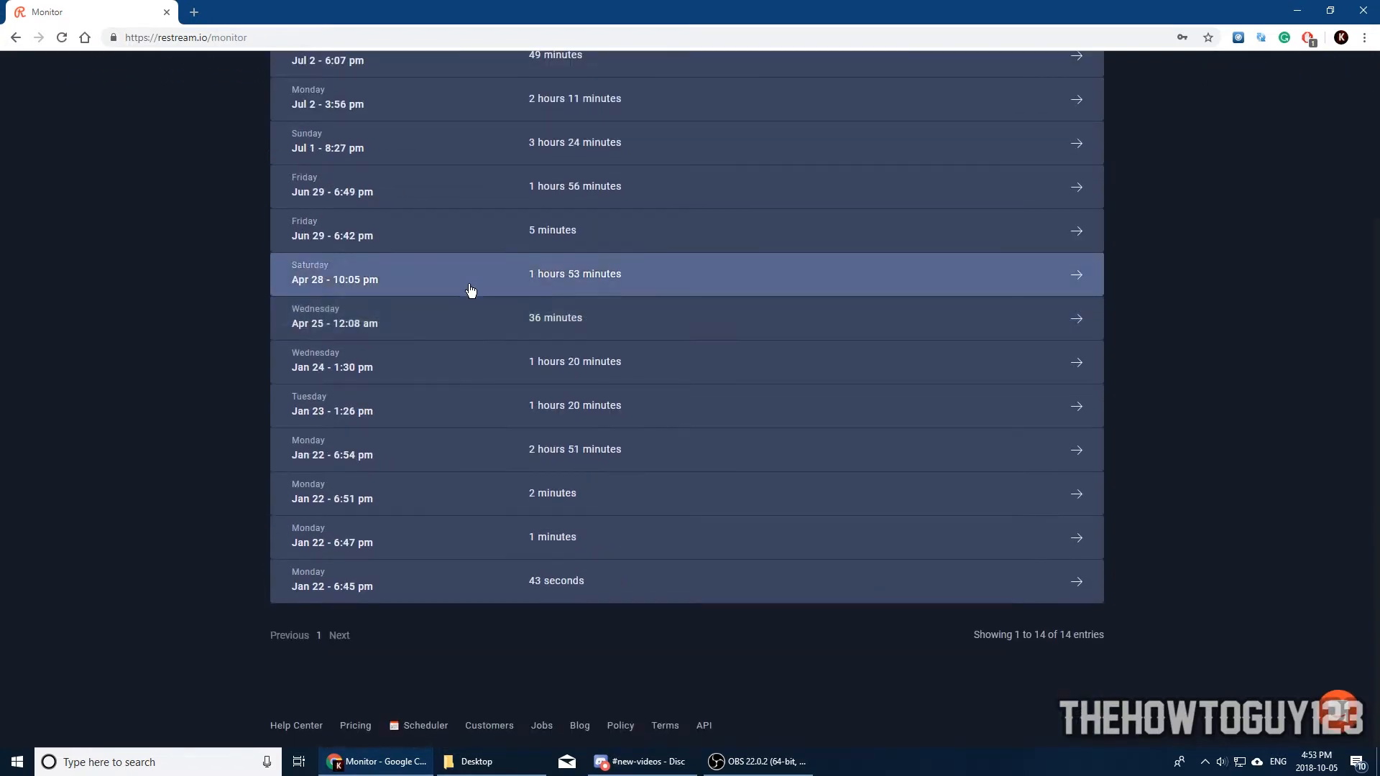
scroll(466, 216, "up", 3)
scroll(410, 212, "down", 3)
scroll(529, 185, "up", 3)
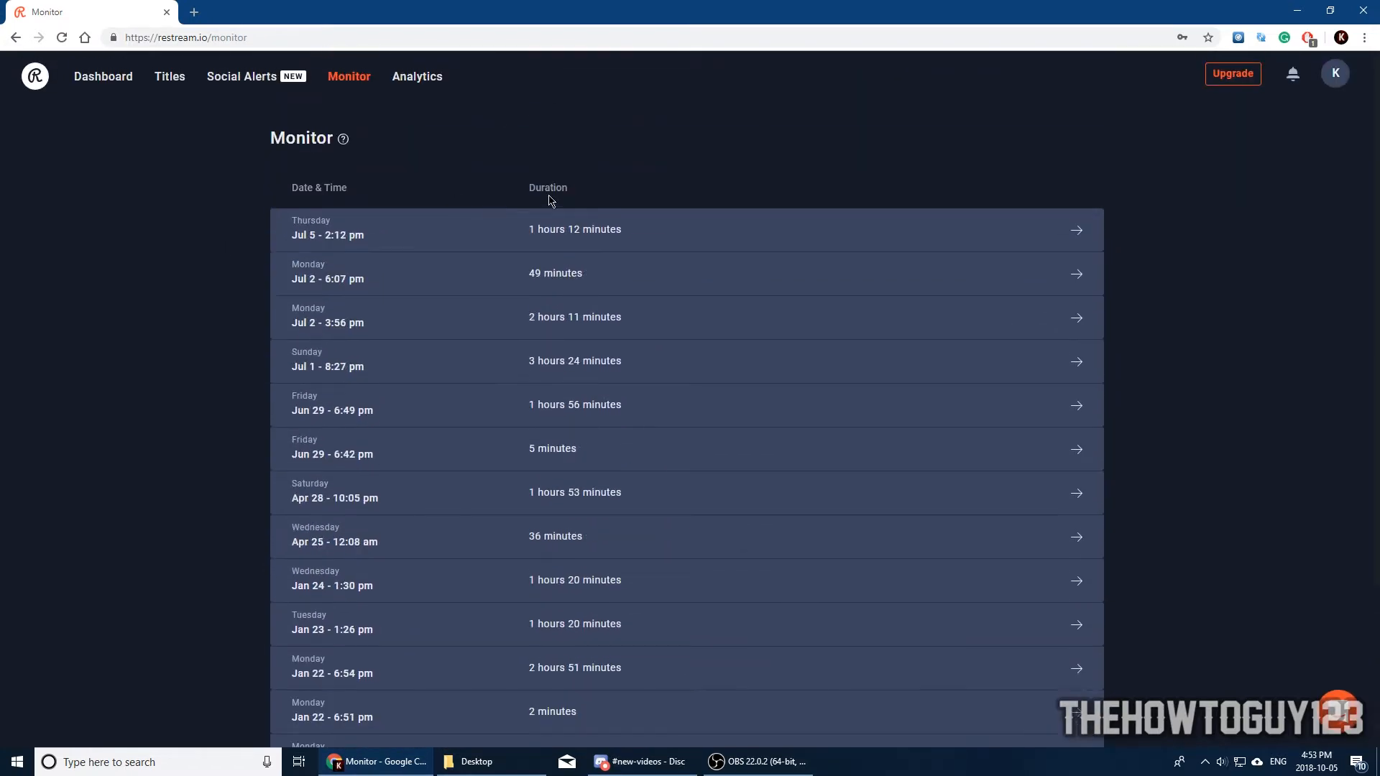
Open the Jul 5 stream in Monitor and examine its incoming stream statistics and bitrate graph
left_click(979, 238)
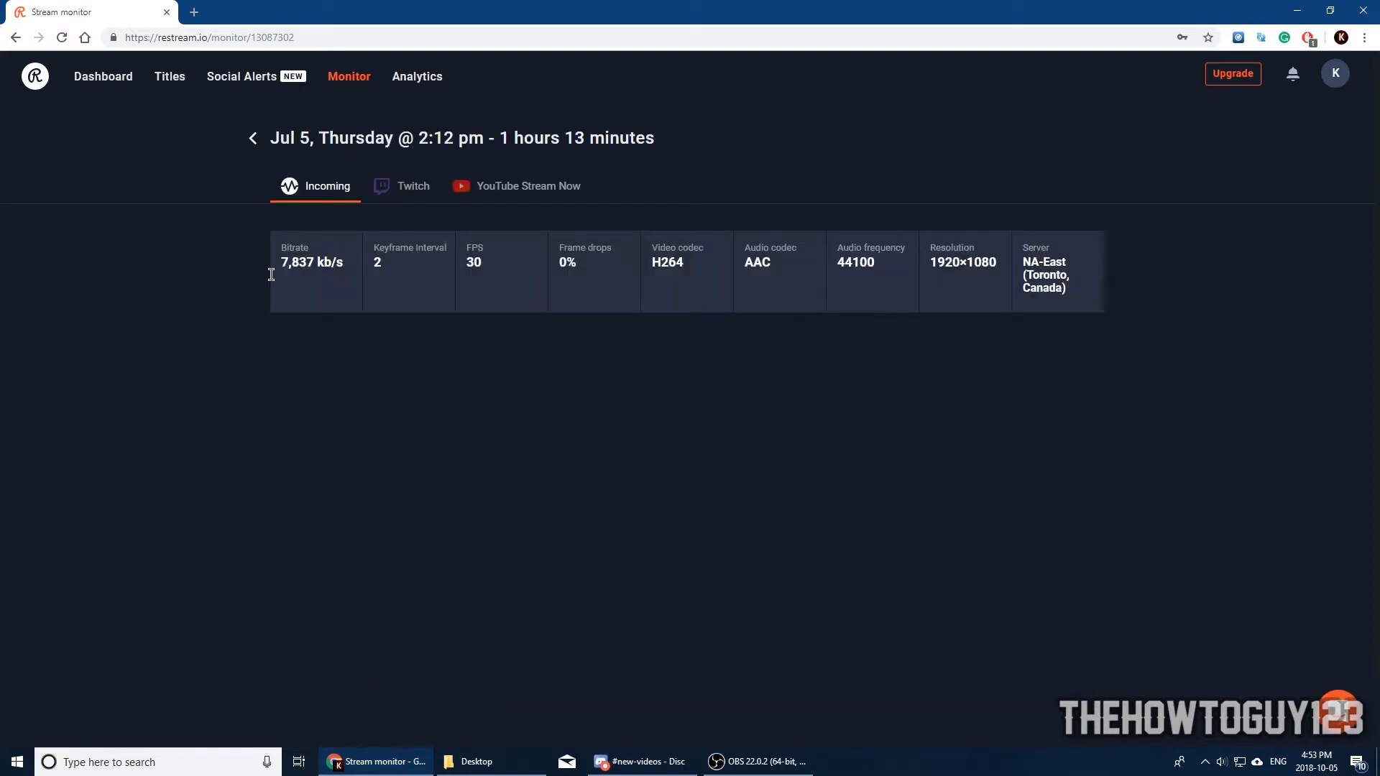
scroll(662, 189, "down", 3)
scroll(646, 381, "up", 2)
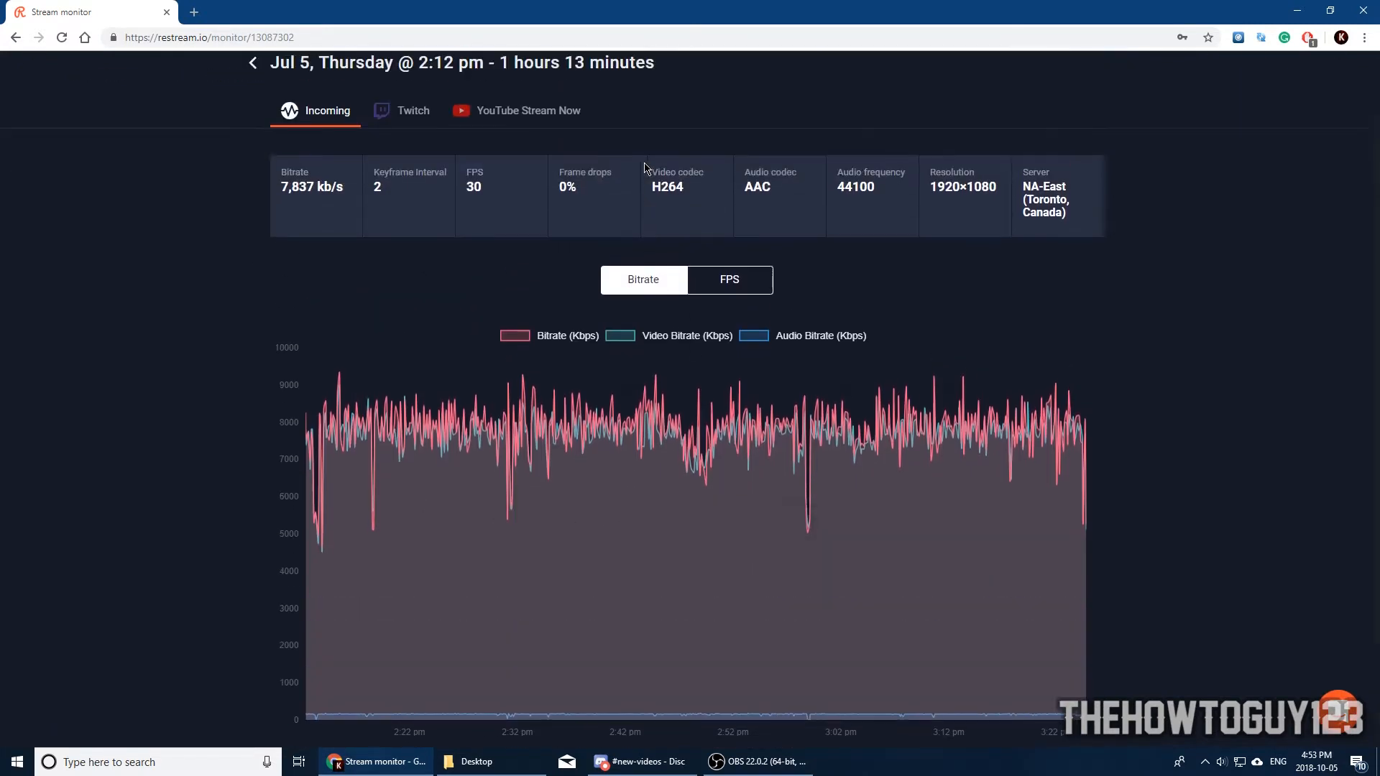
scroll(386, 179, "up", 1)
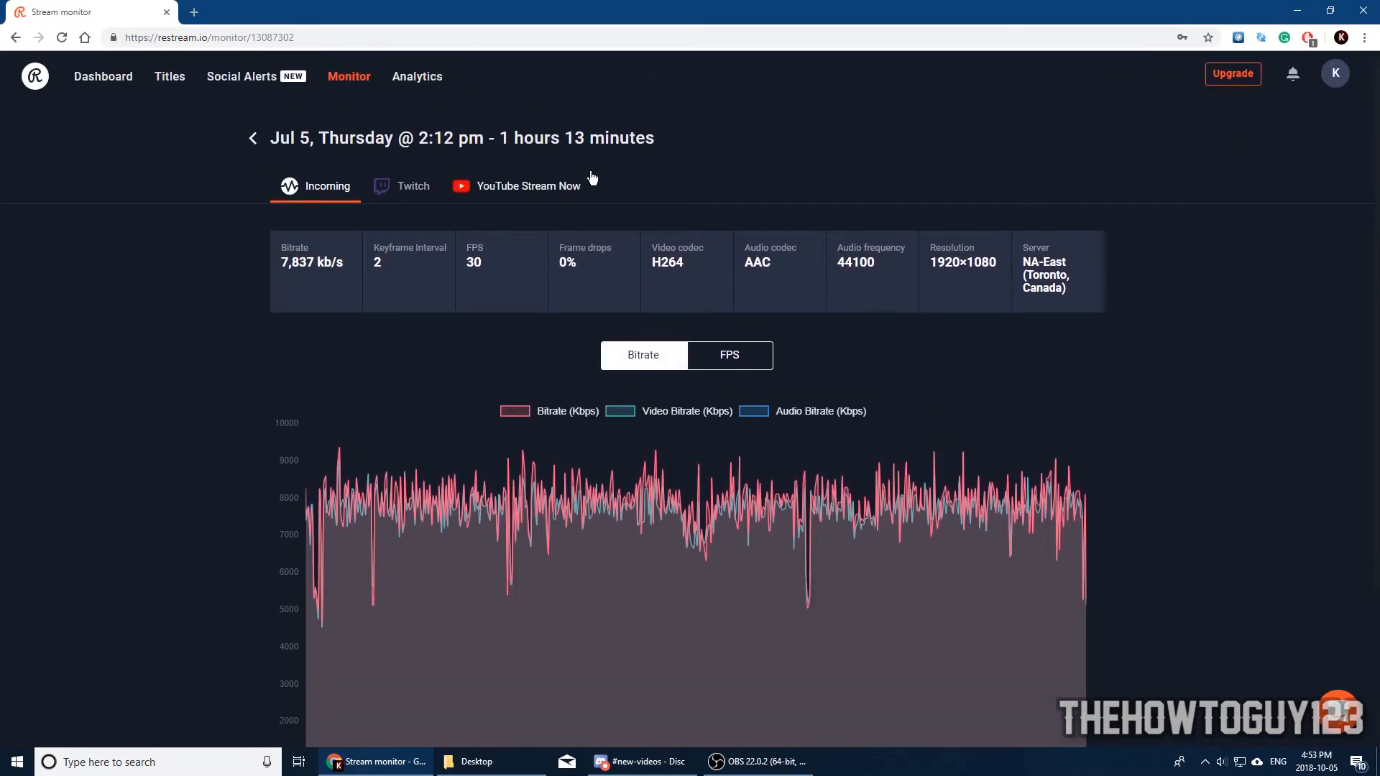
Open Restream Analytics and look over the overview metrics for the past week
left_click(426, 79)
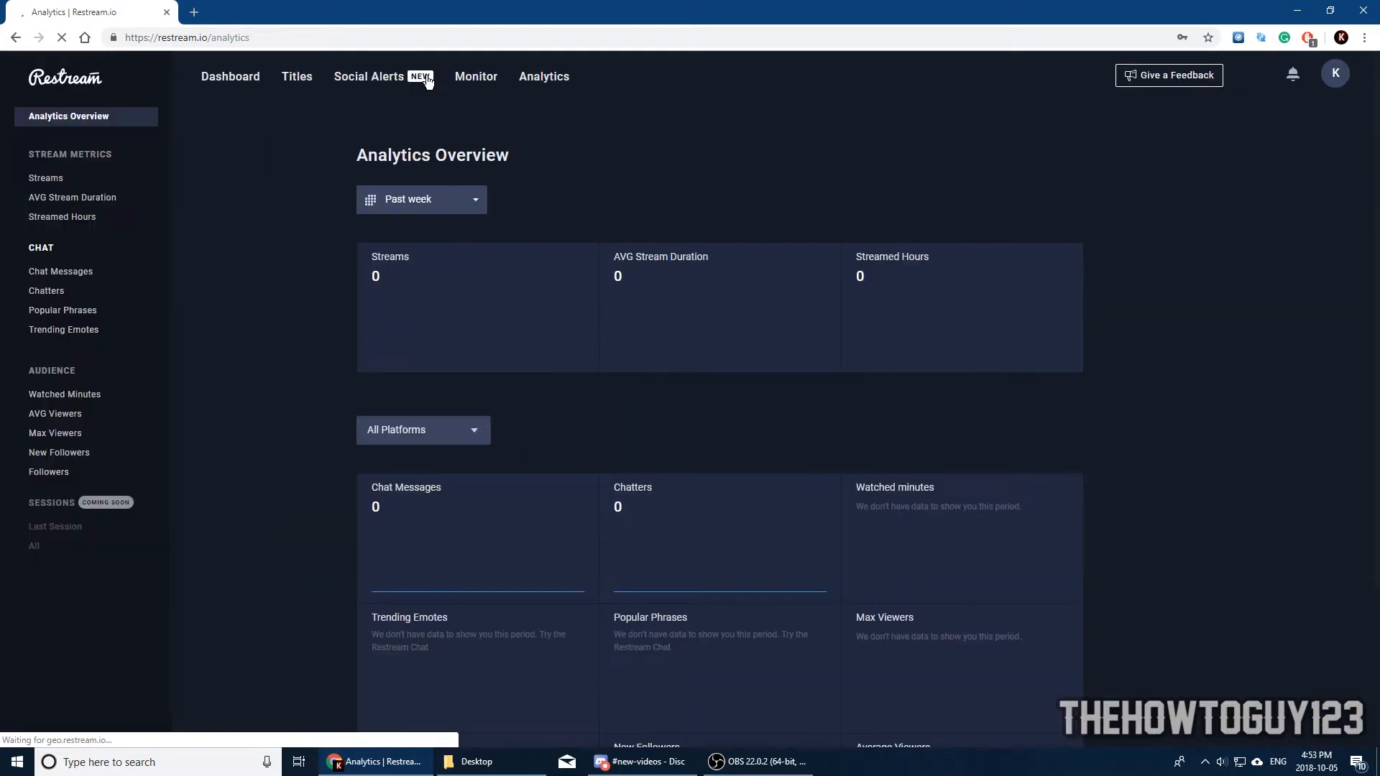
scroll(426, 136, "down", 3)
scroll(425, 194, "up", 3)
scroll(431, 219, "down", 3)
scroll(561, 179, "up", 3)
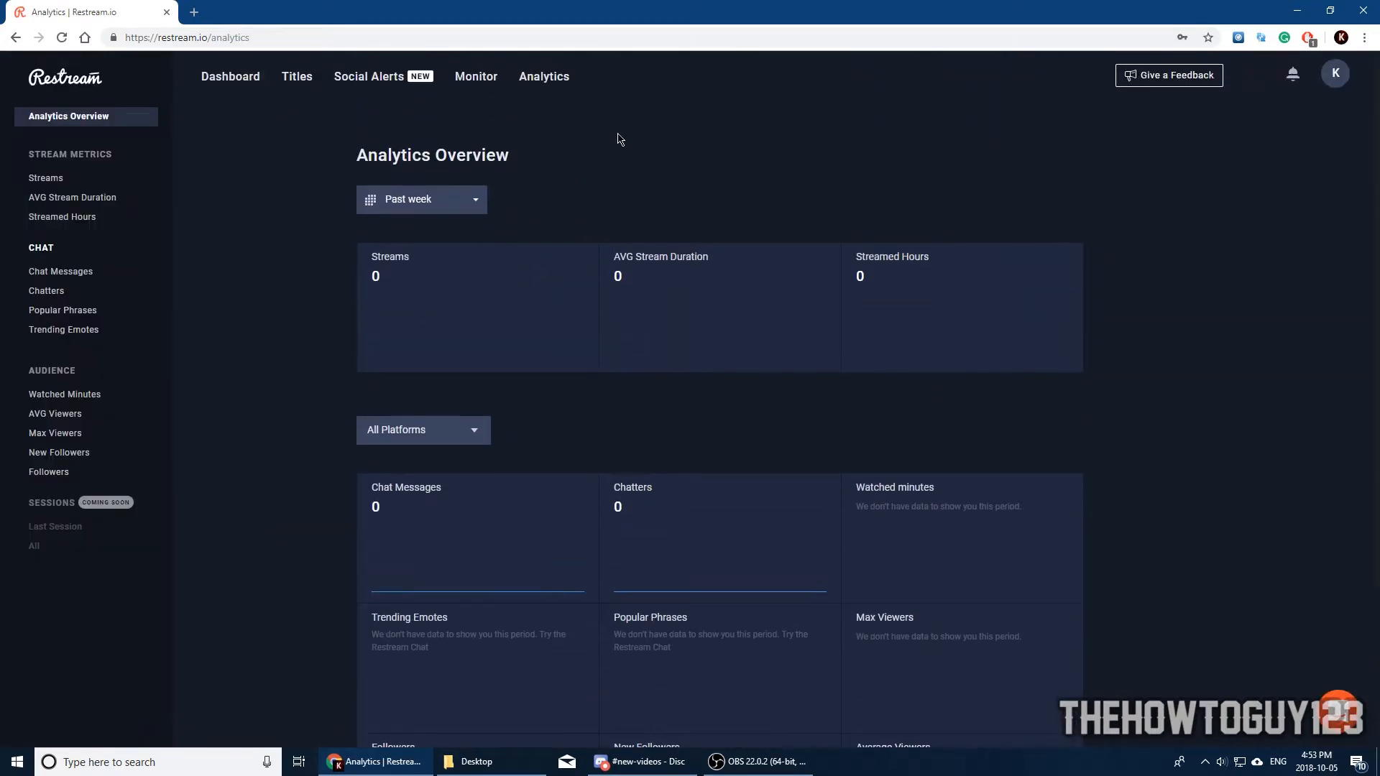
Set the Analytics period to All time and examine the stream, chat and audience metrics
left_click(407, 211)
left_click(400, 321)
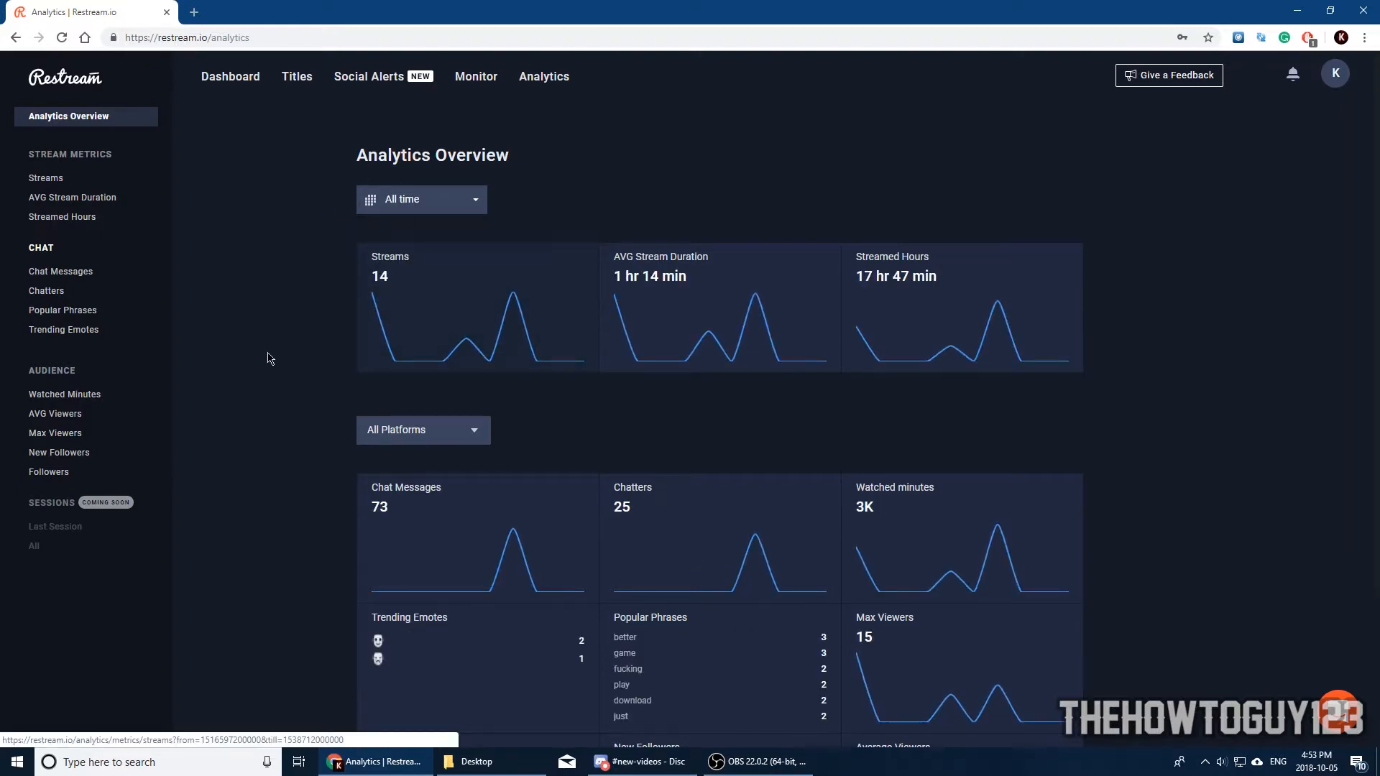
scroll(795, 373, "down", 3)
scroll(746, 357, "up", 3)
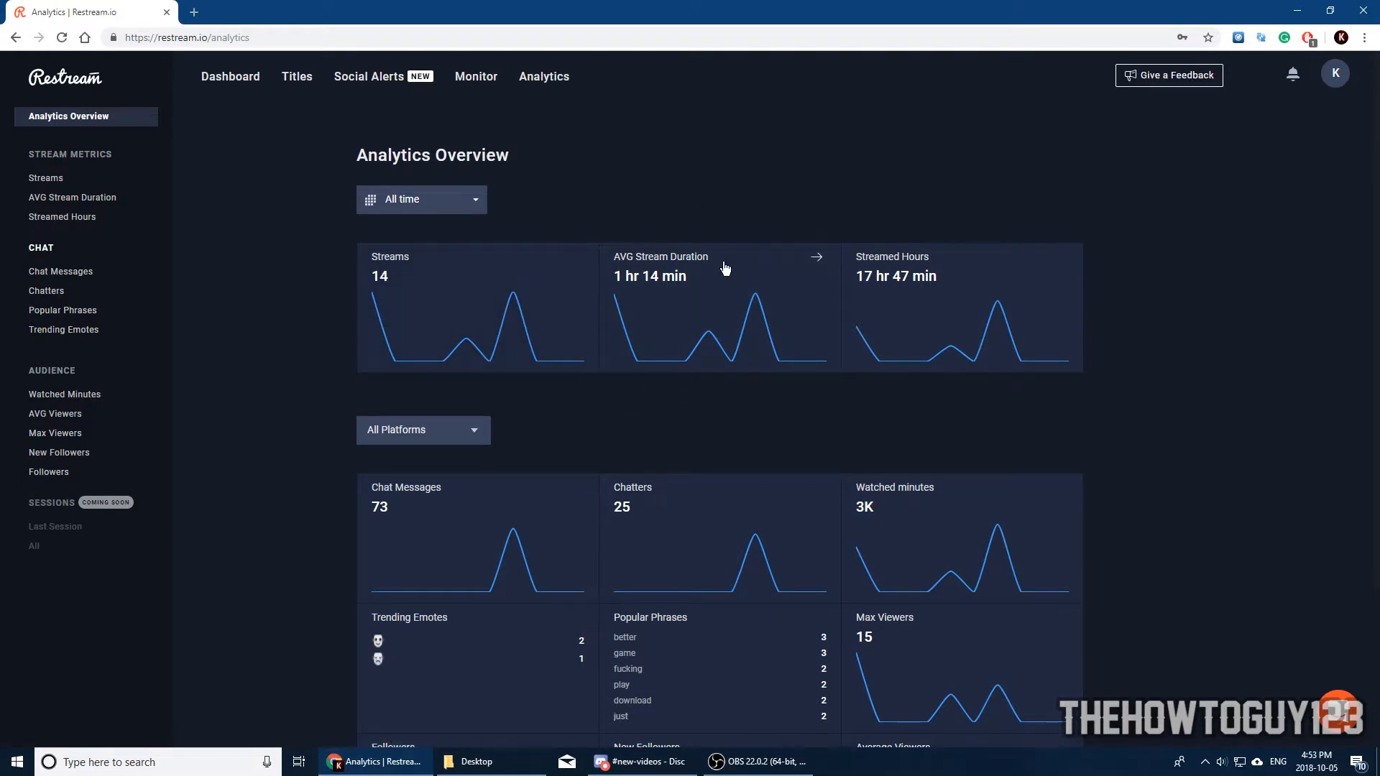
scroll(673, 274, "down", 3)
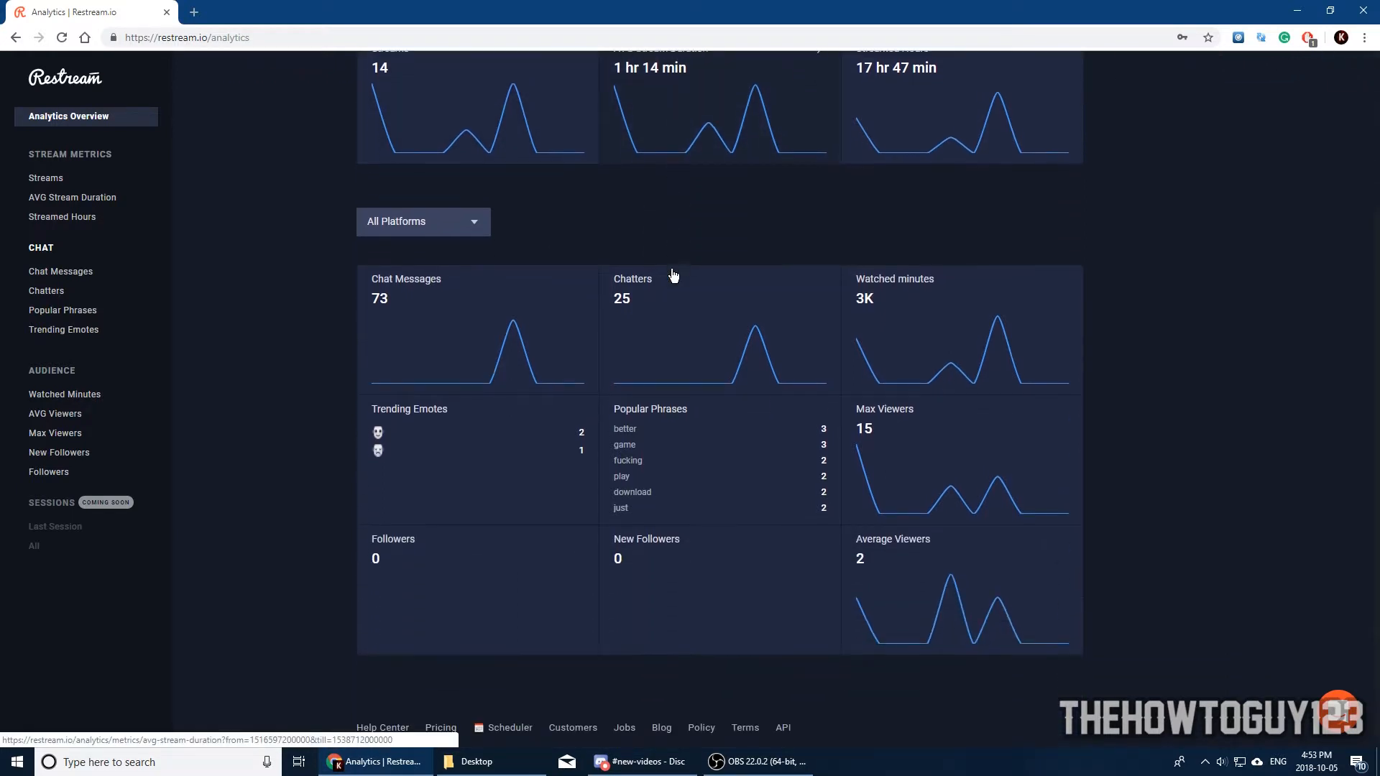
scroll(690, 418, "up", 2)
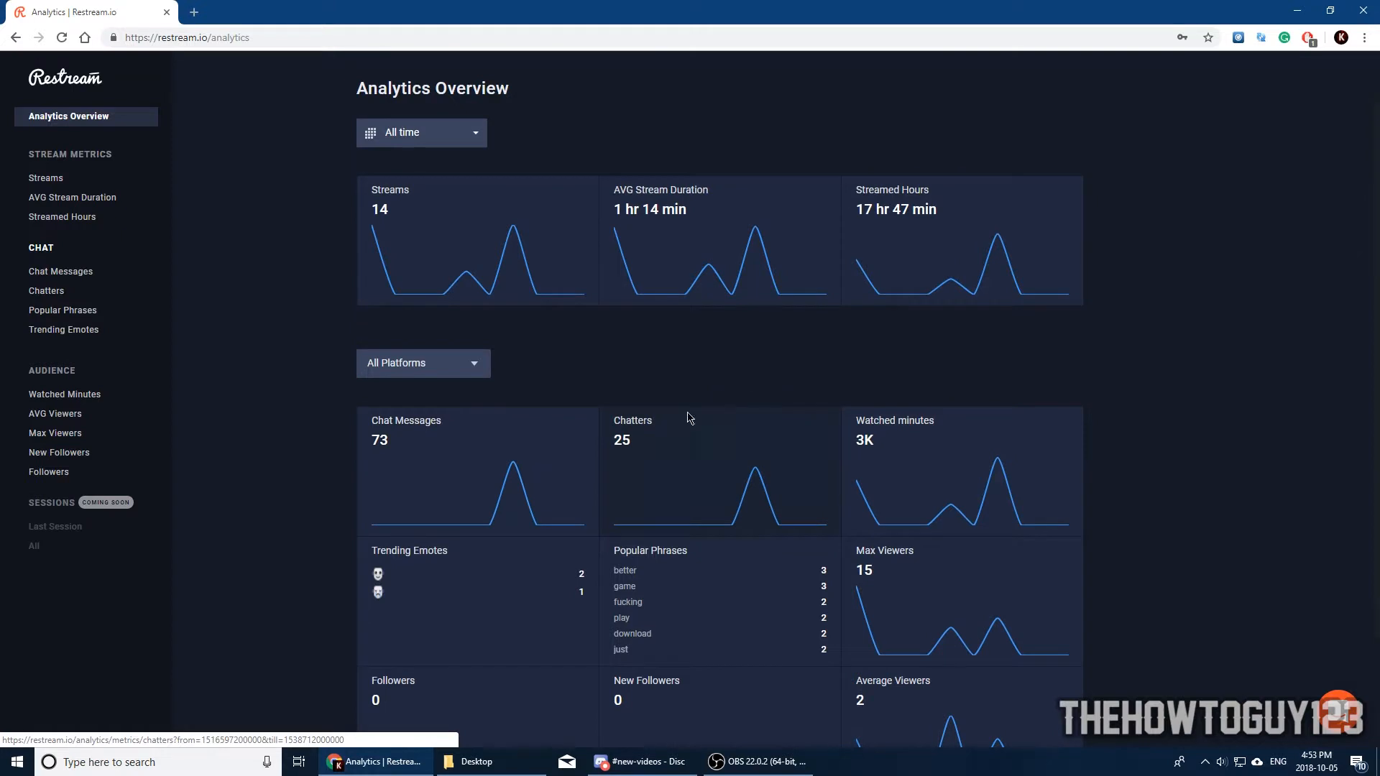
scroll(688, 418, "down", 2)
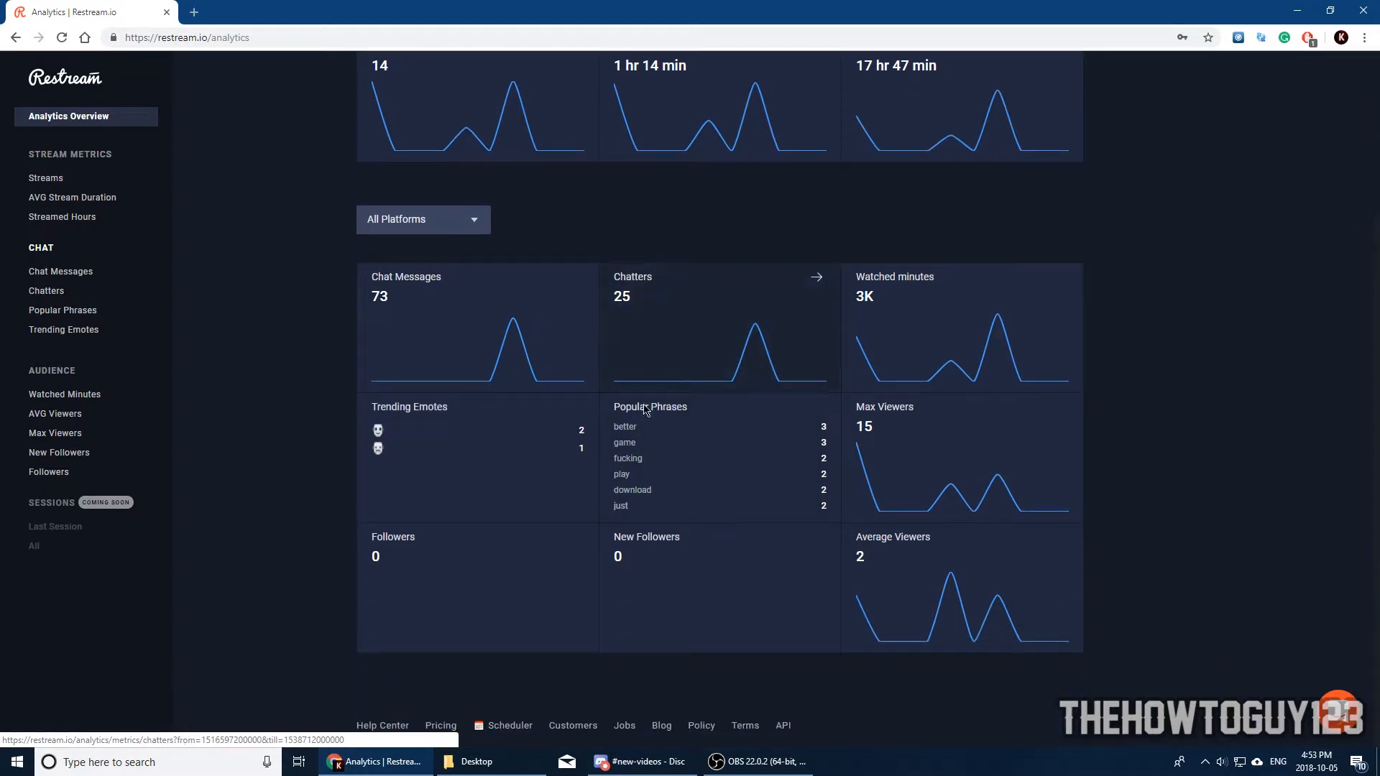
scroll(690, 400, "up", 3)
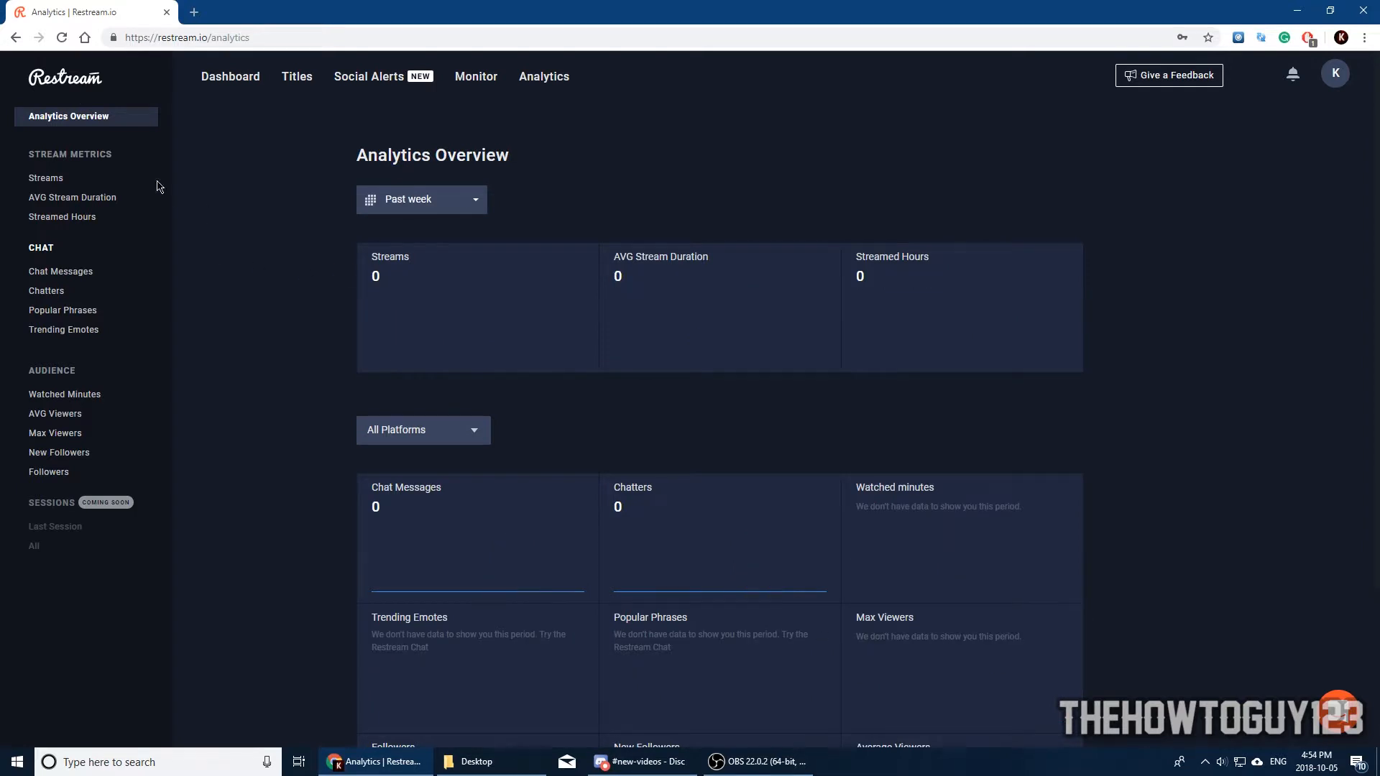
Launch the chat app from the dashboard and try turning YouTube off and back on in its platform selection
left_click(231, 81)
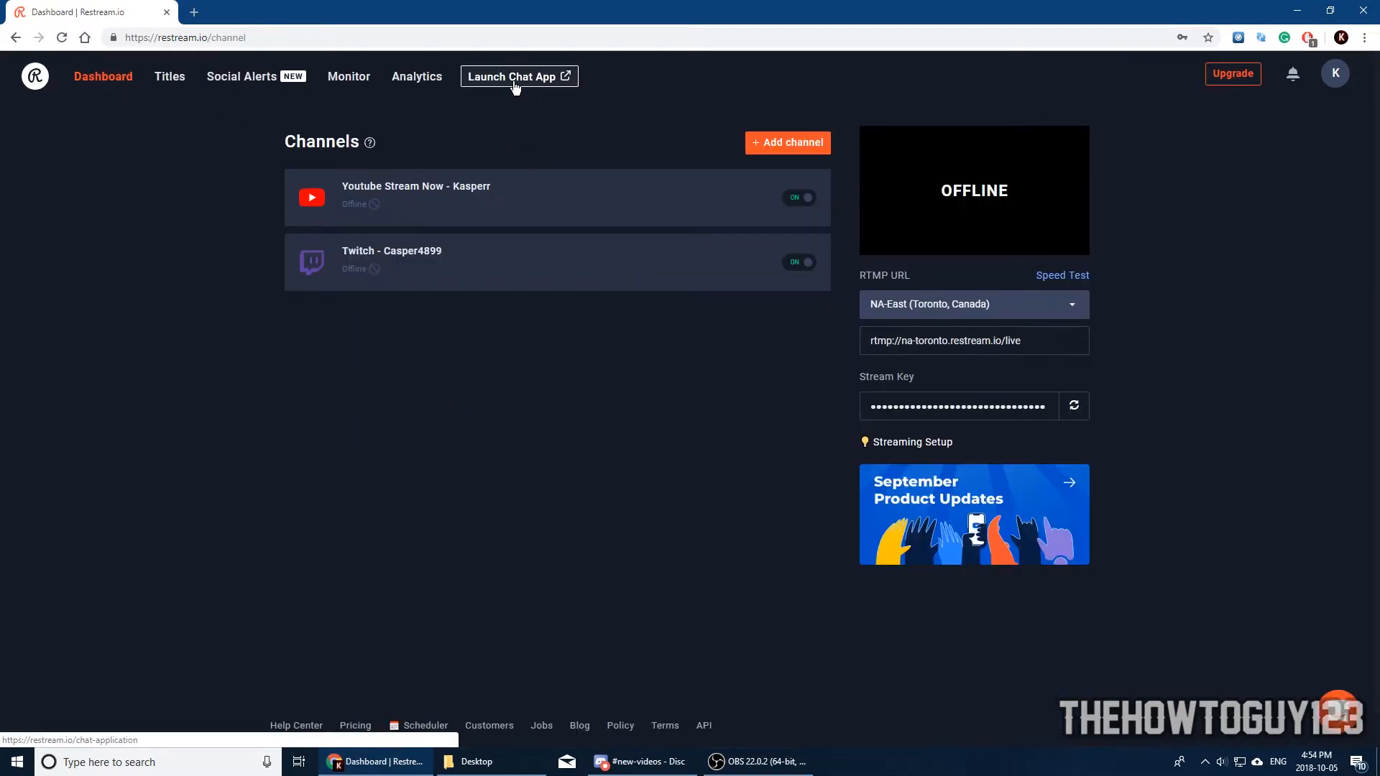
left_click(515, 87)
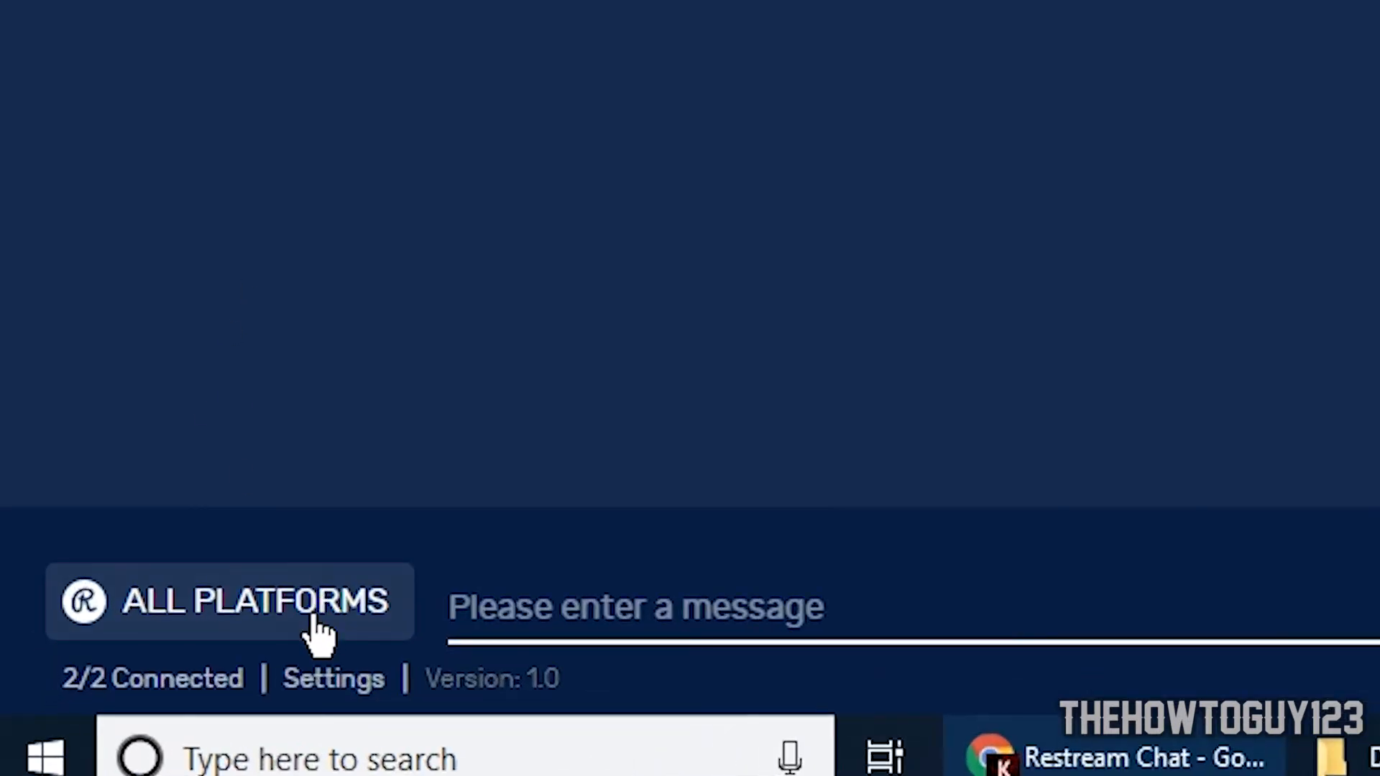
left_click(108, 714)
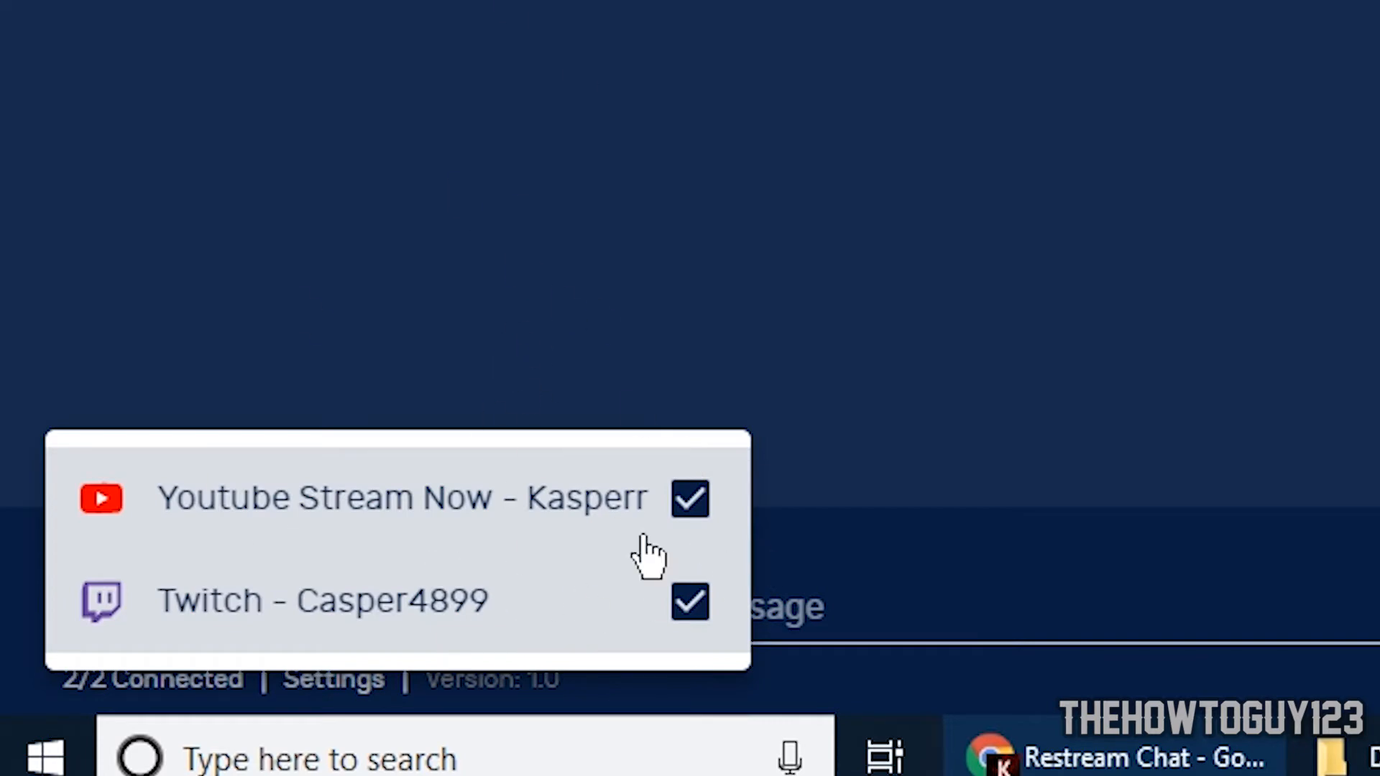
left_click(715, 509)
left_click(719, 513)
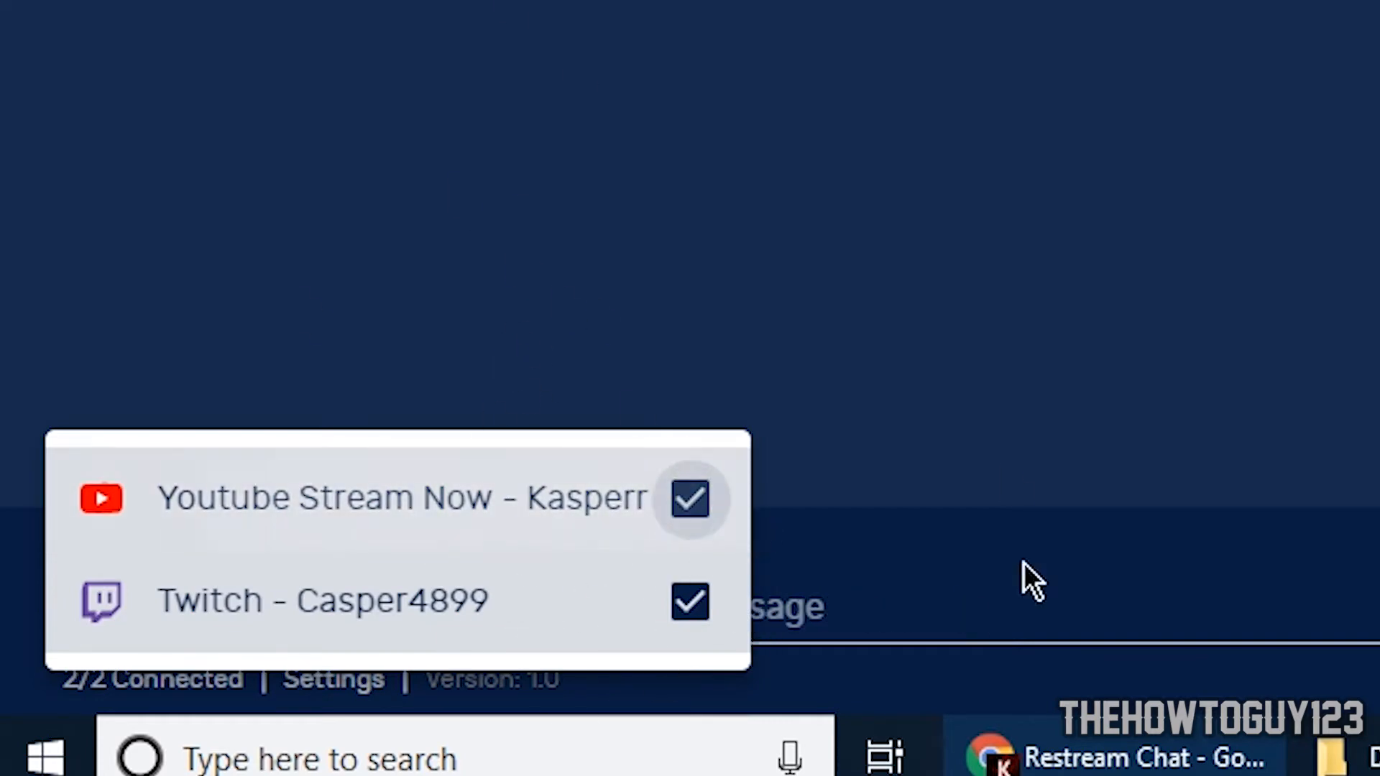
left_click(188, 402)
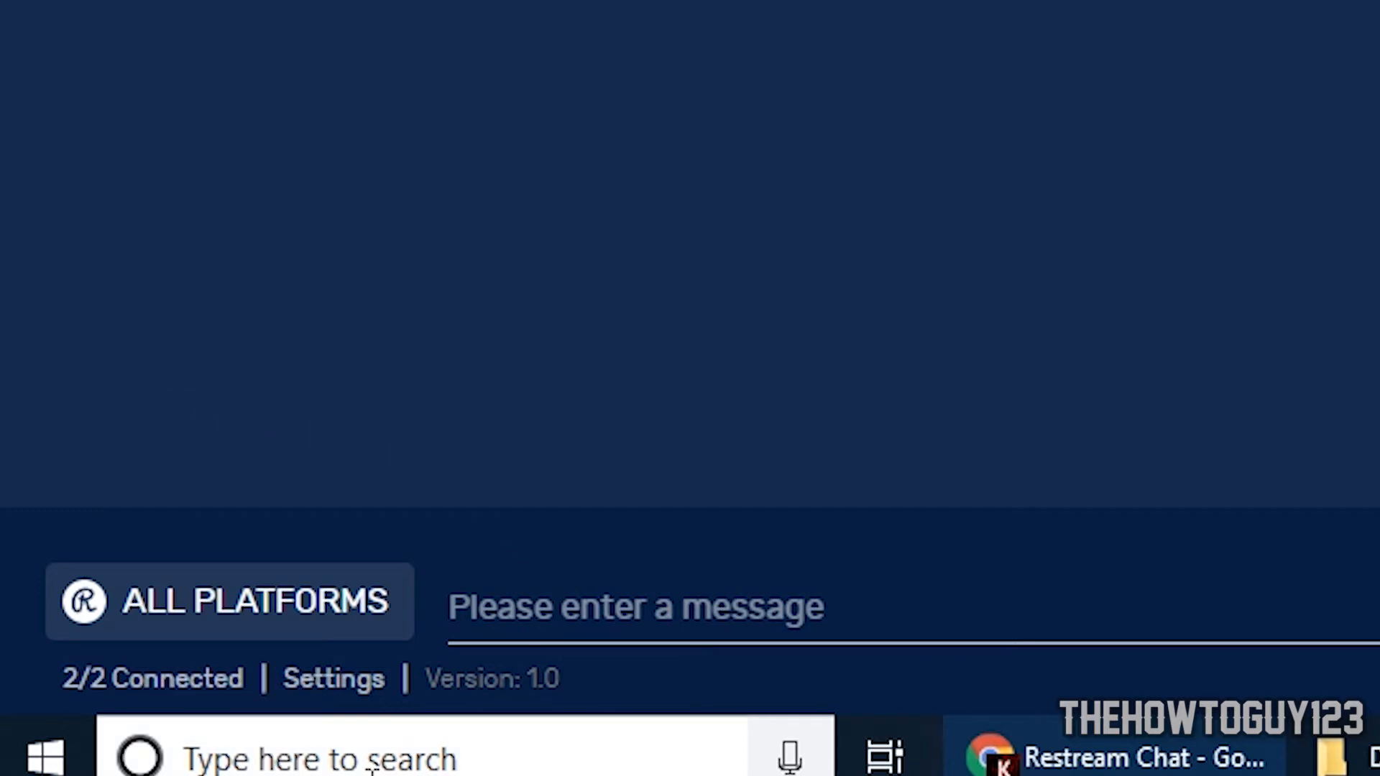
View the Embed options in the Restream Chat settings and close the chat tab
left_click(335, 681)
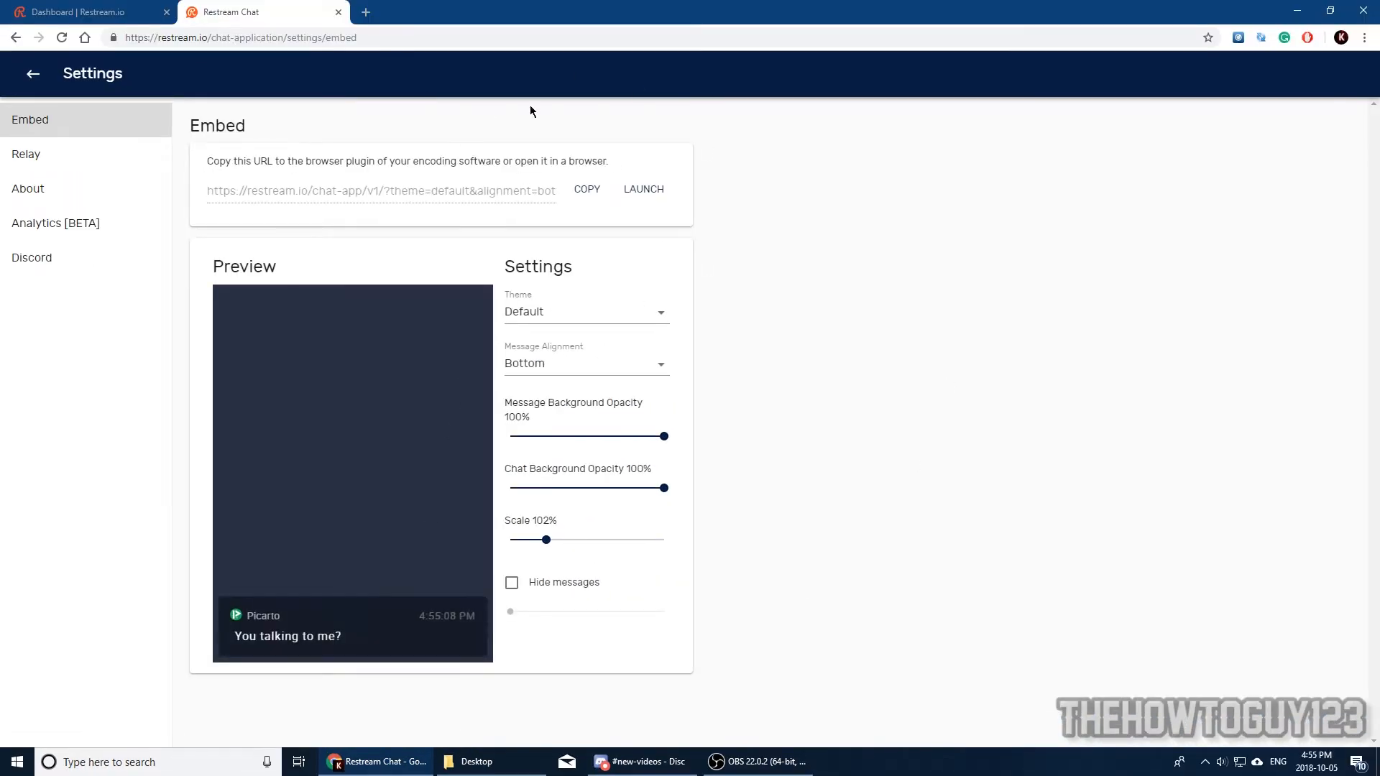
key("ctrl+w")
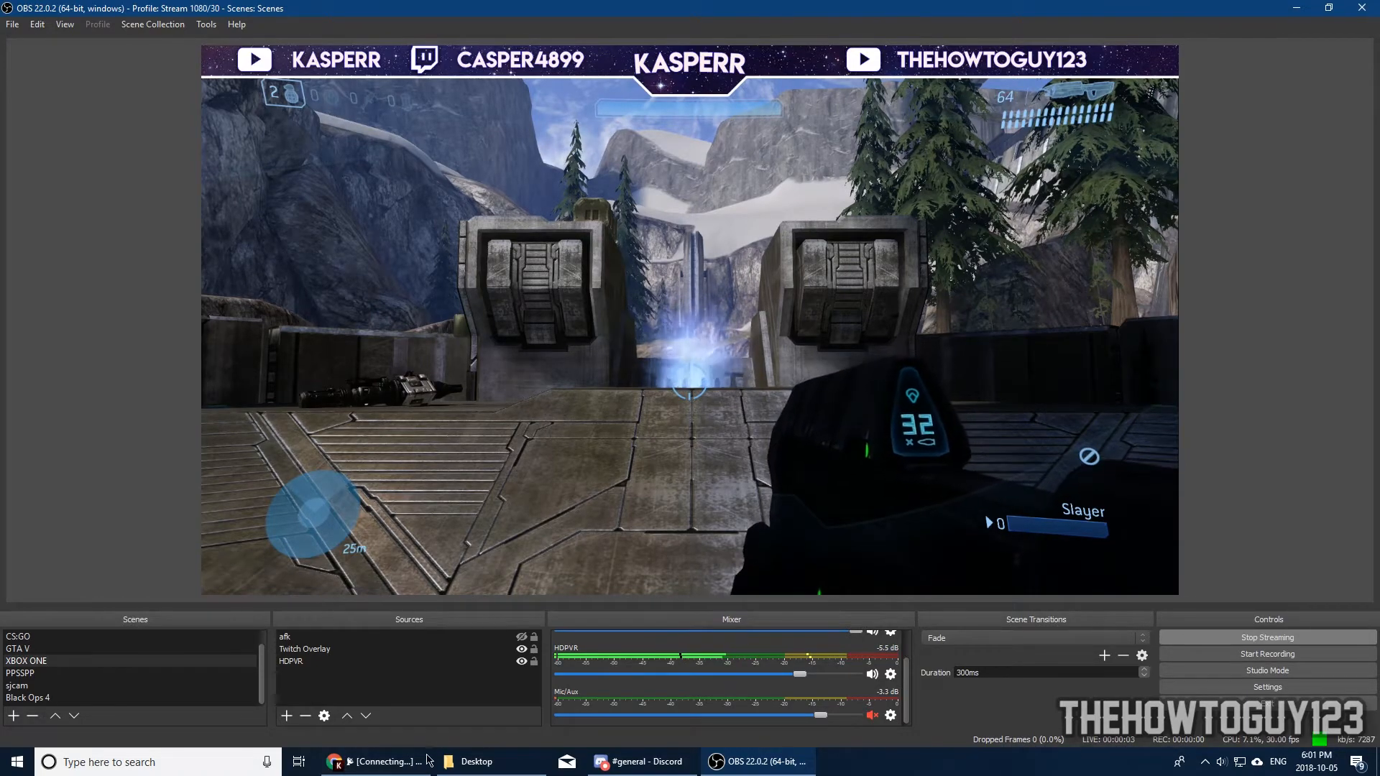
Switch from OBS to the Restream dashboard in Chrome to check the live status of both channels
left_click(375, 762)
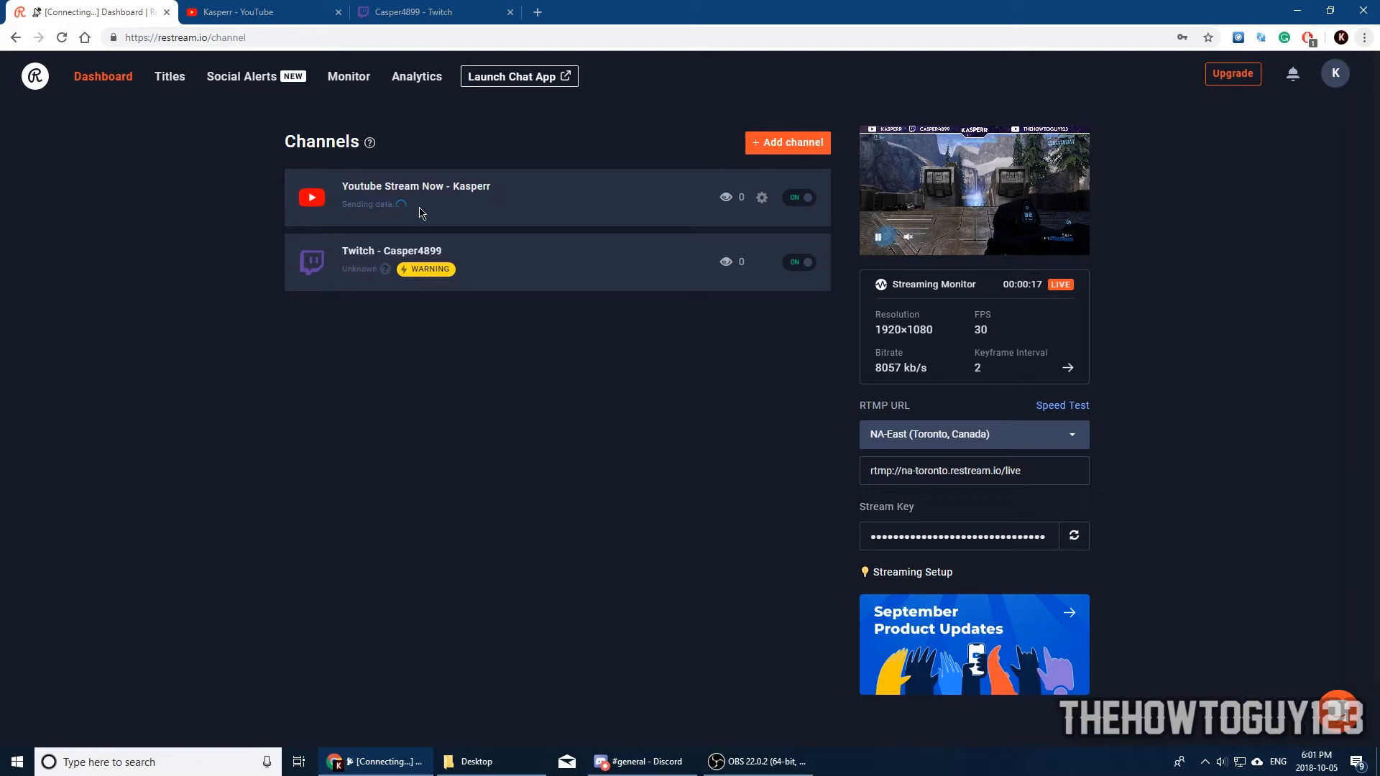
Reload the YouTube channel page and open the live "Restream video test" stream
mouse_move(385, 269)
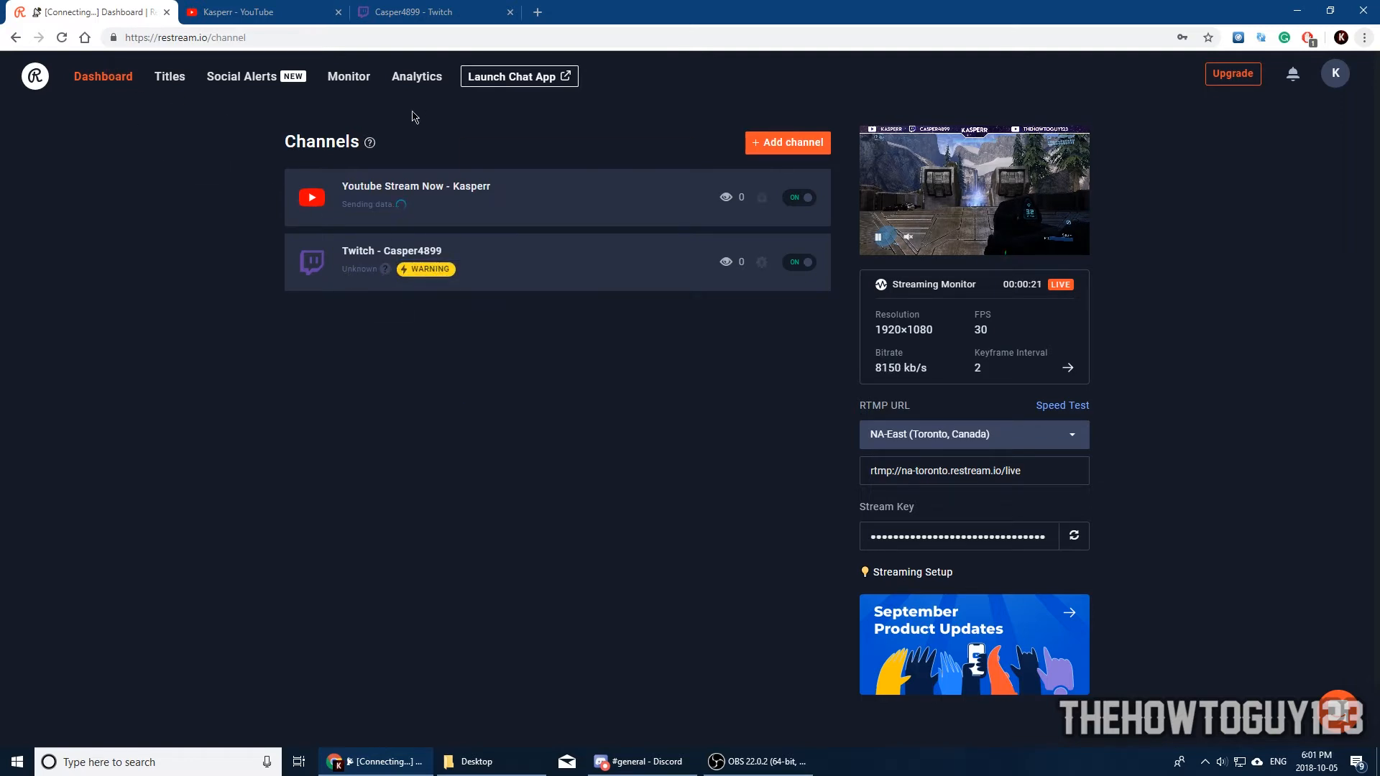
left_click(304, 14)
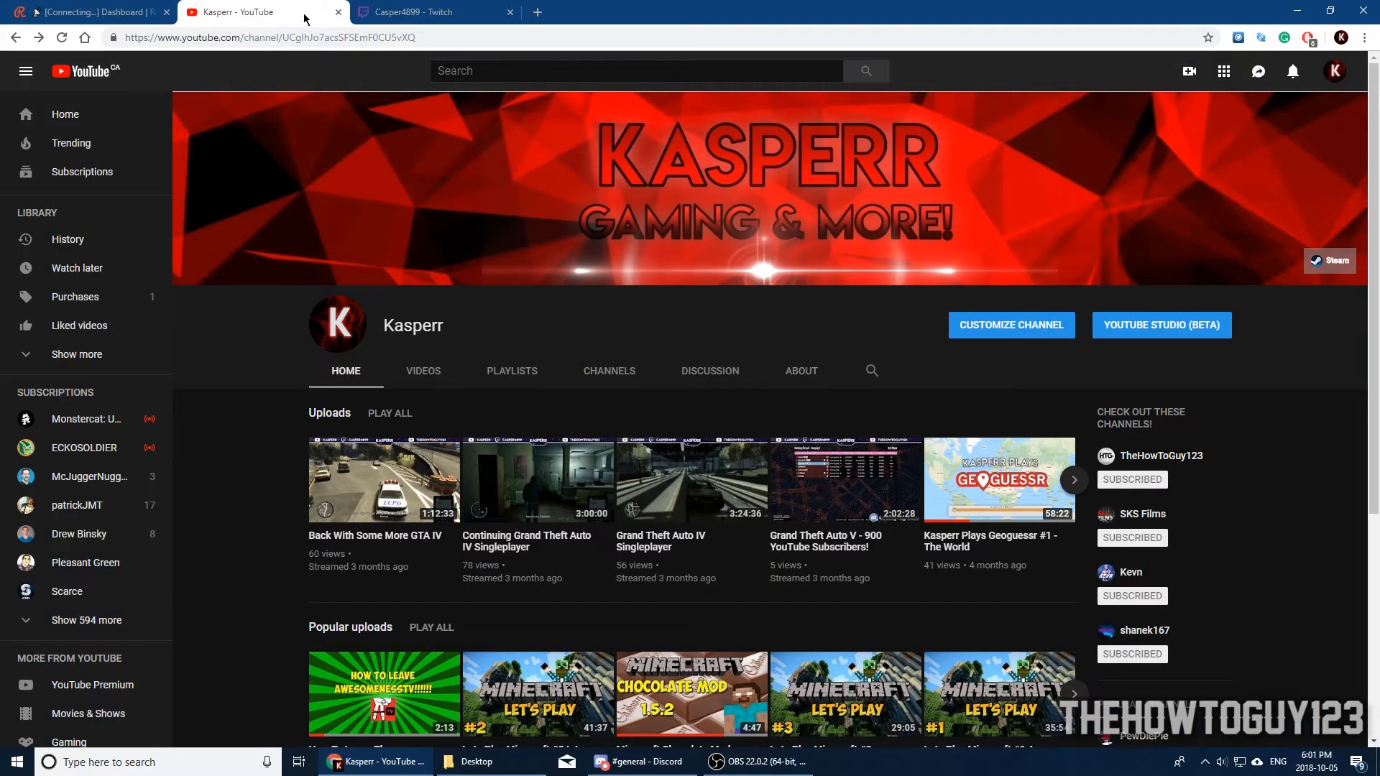
left_click(62, 38)
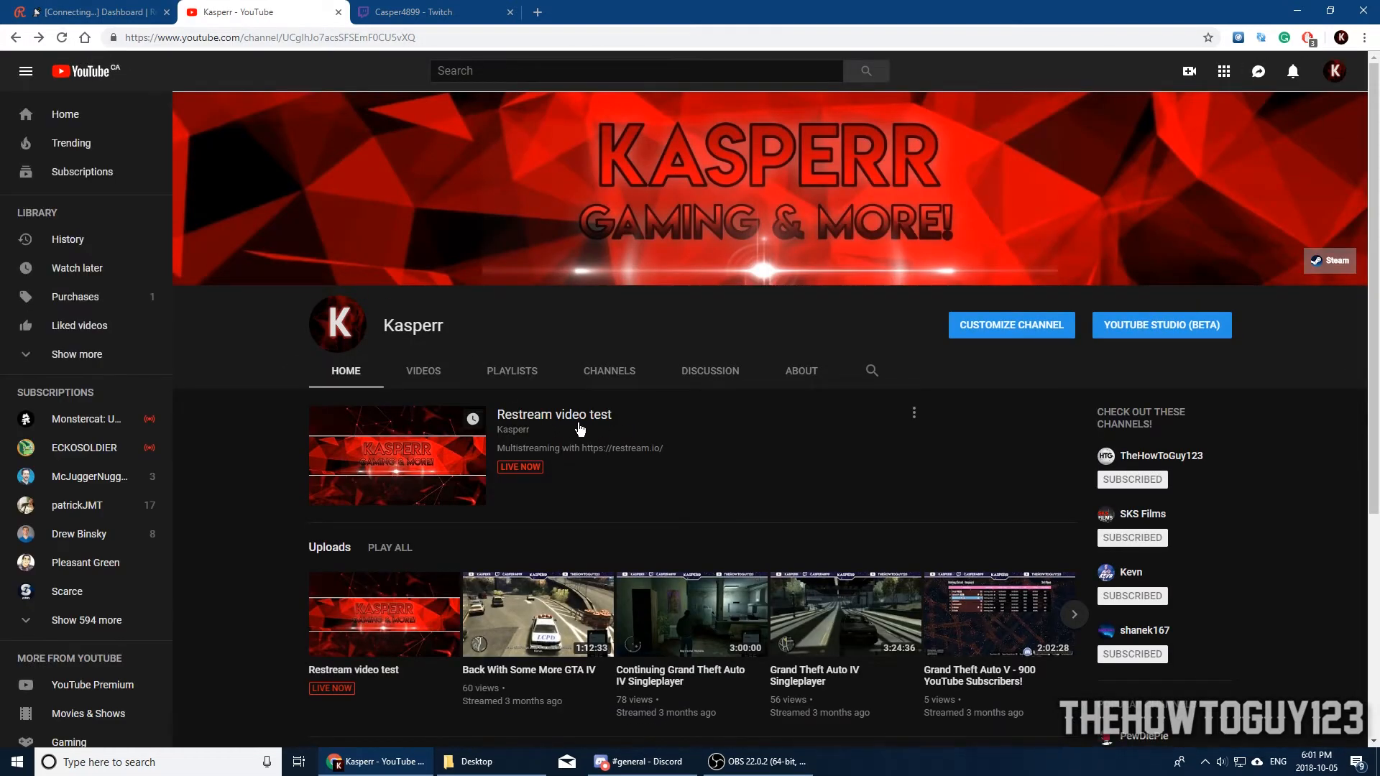
left_click(579, 425)
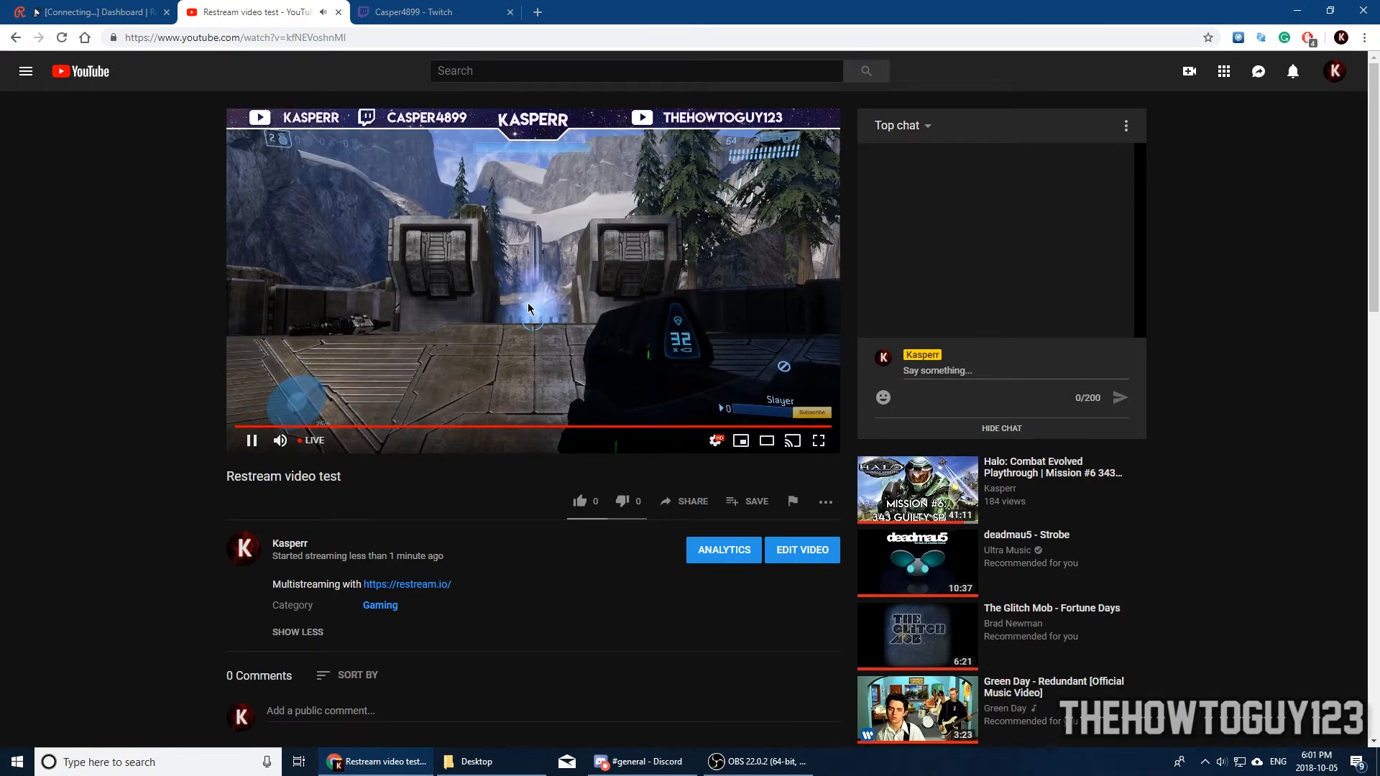
Reload the Twitch channel page and check its stream against the channel status on the Restream dashboard
left_click(460, 9)
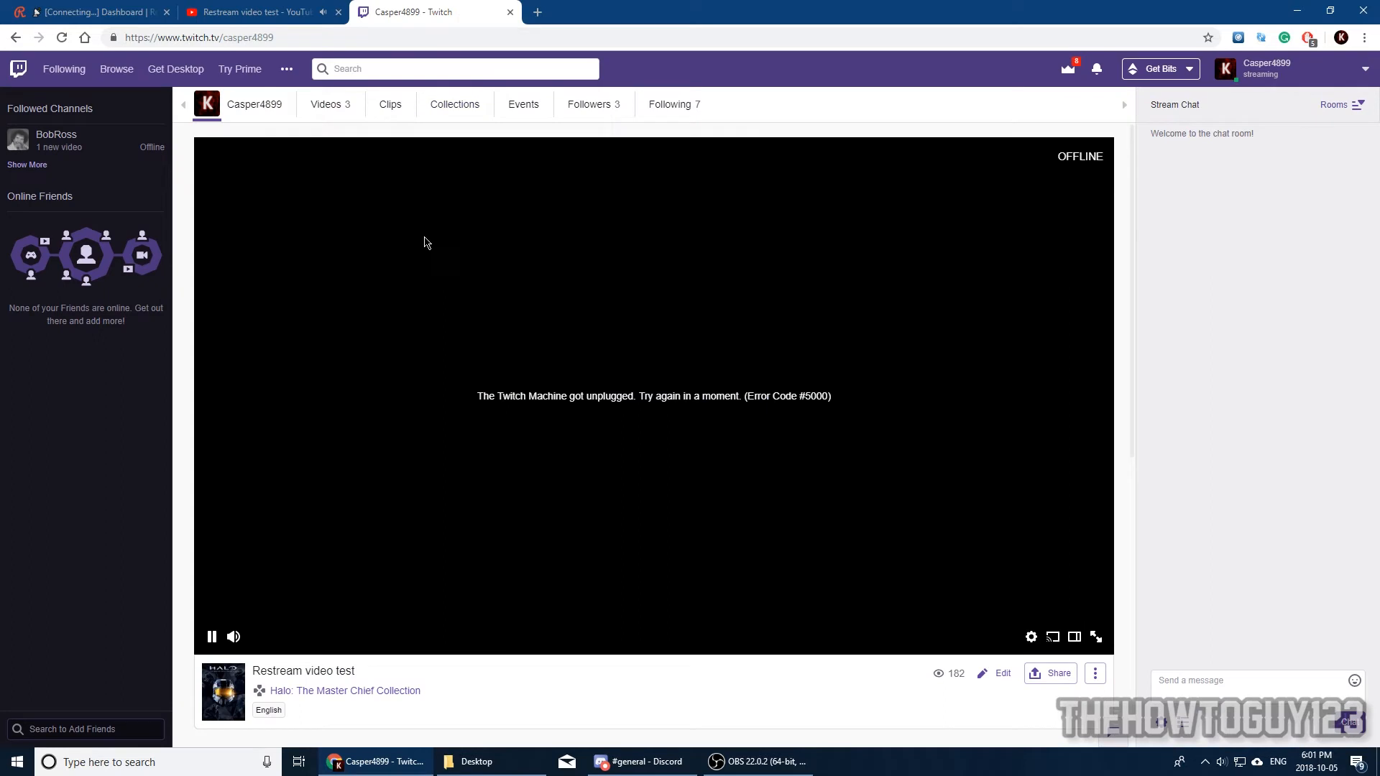
left_click(61, 38)
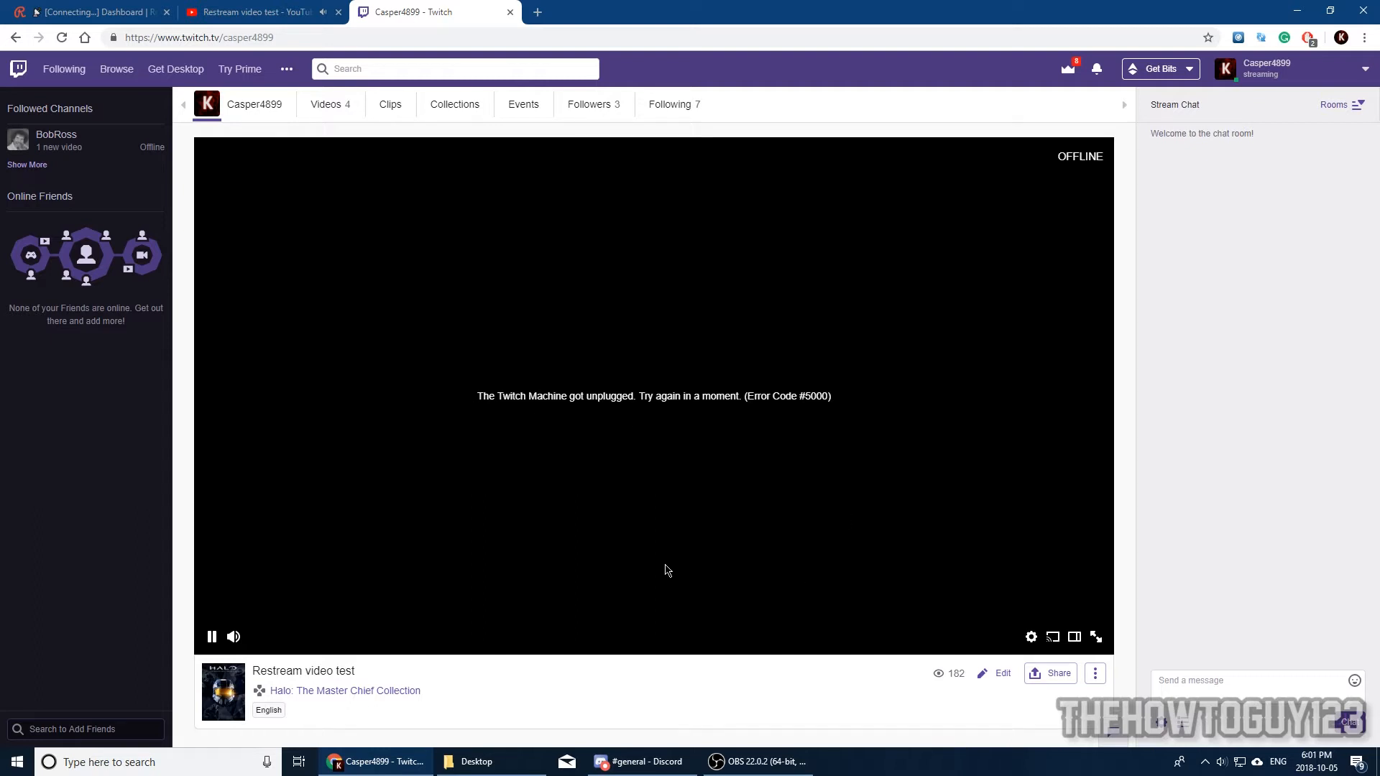
left_click(62, 41)
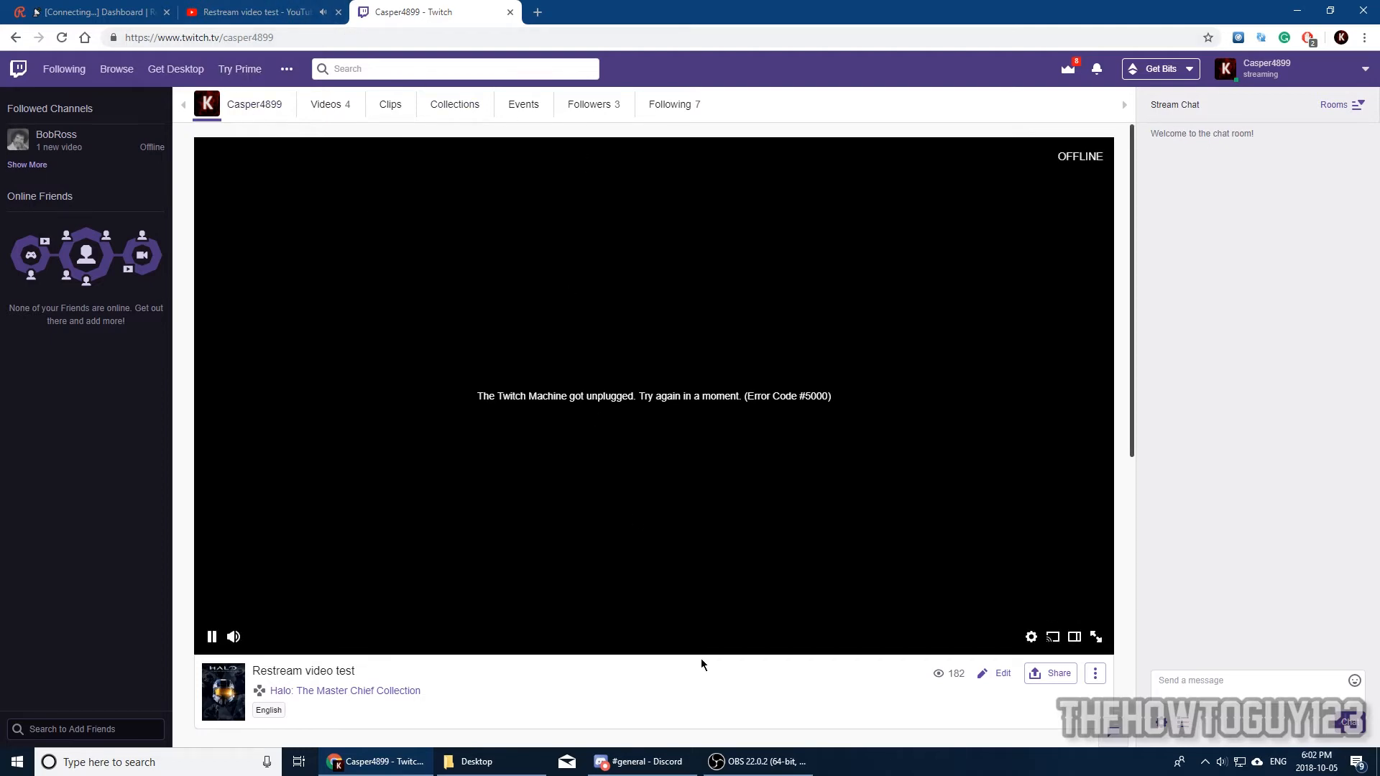
left_click(123, 14)
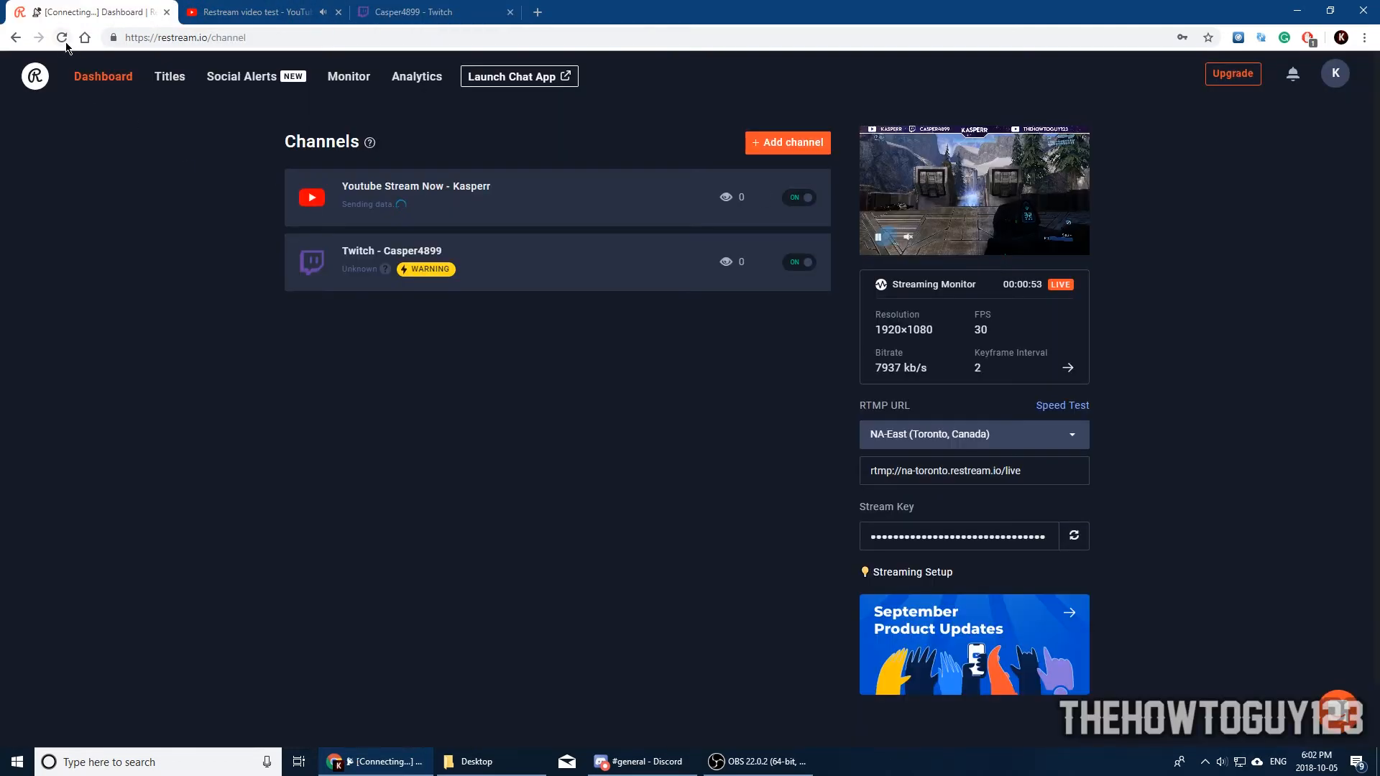
left_click(431, 12)
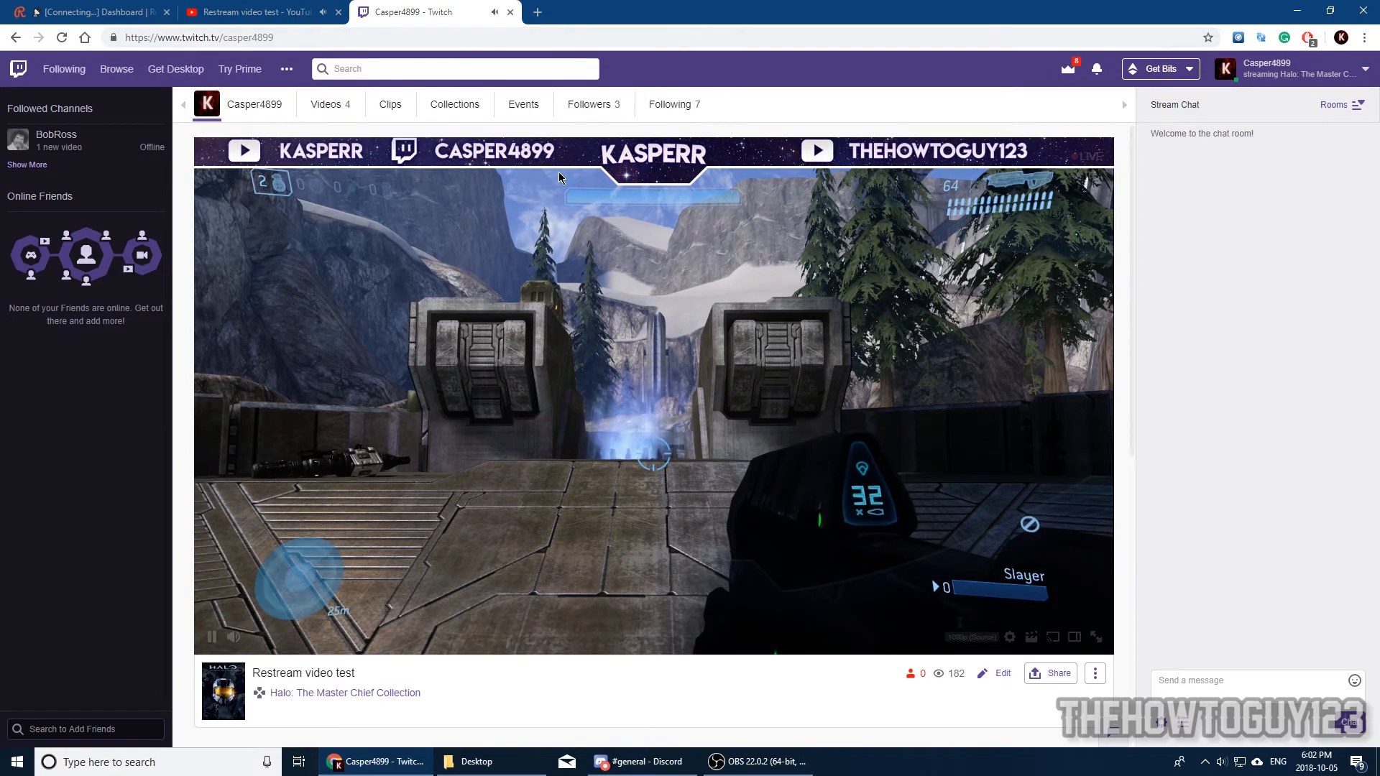
Compare the live YouTube and Twitch streams and check both channels' status on the Restream dashboard
left_click(259, 12)
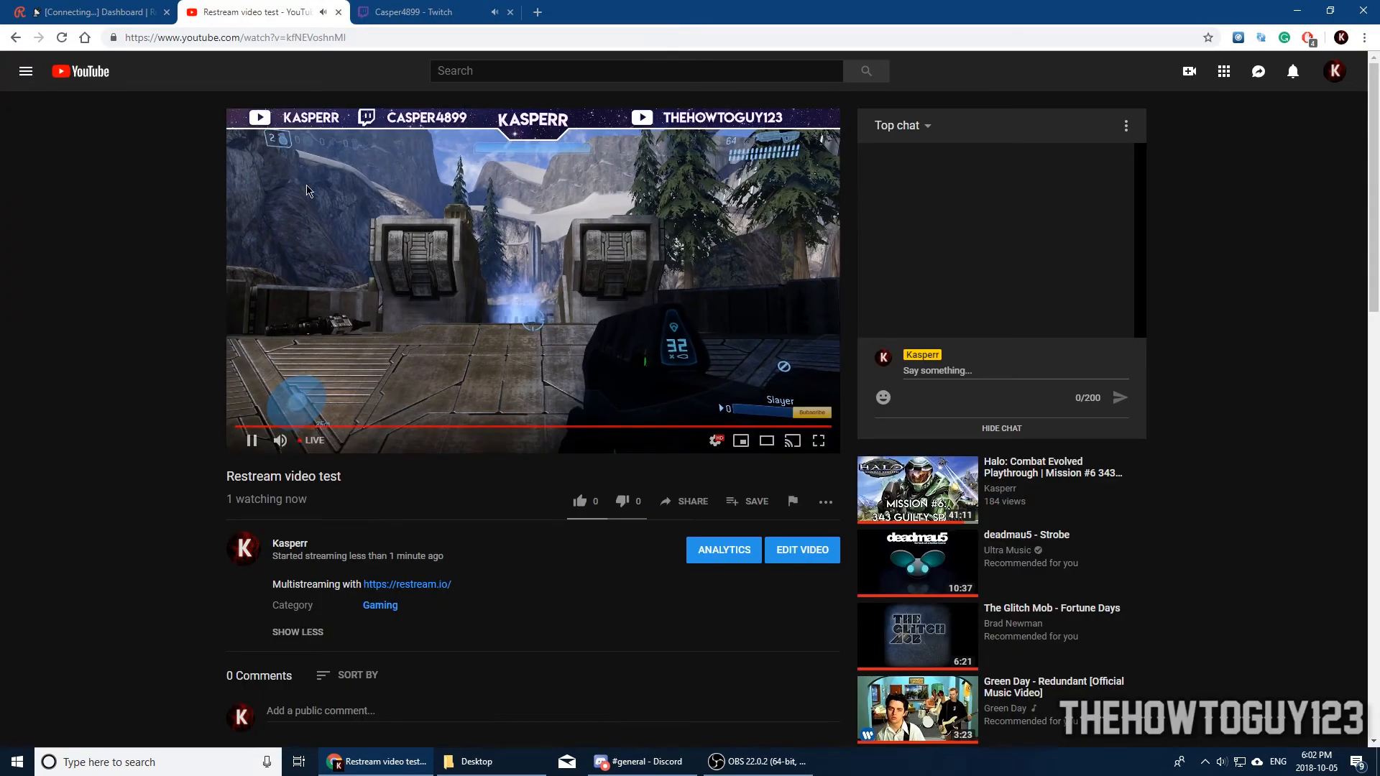
left_click(424, 12)
left_click(243, 8)
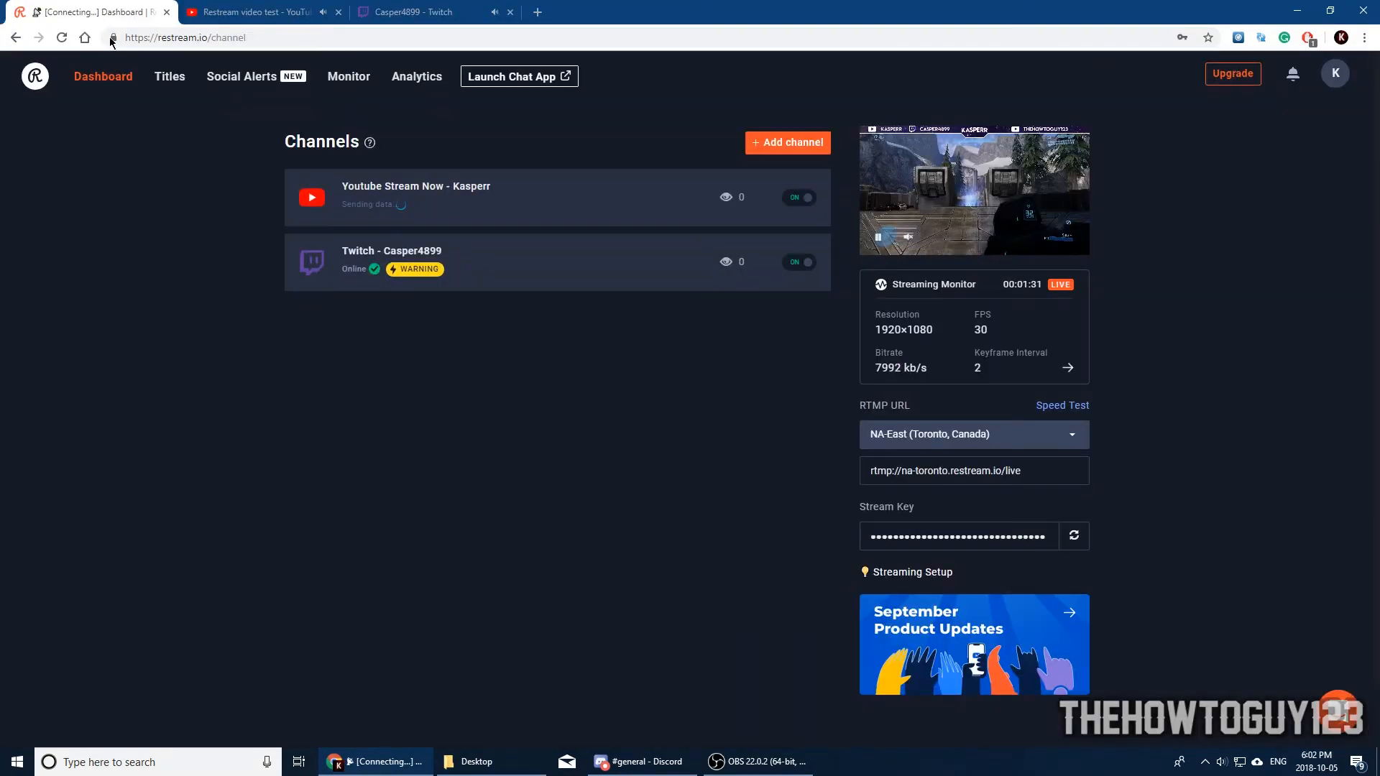
left_click(98, 12)
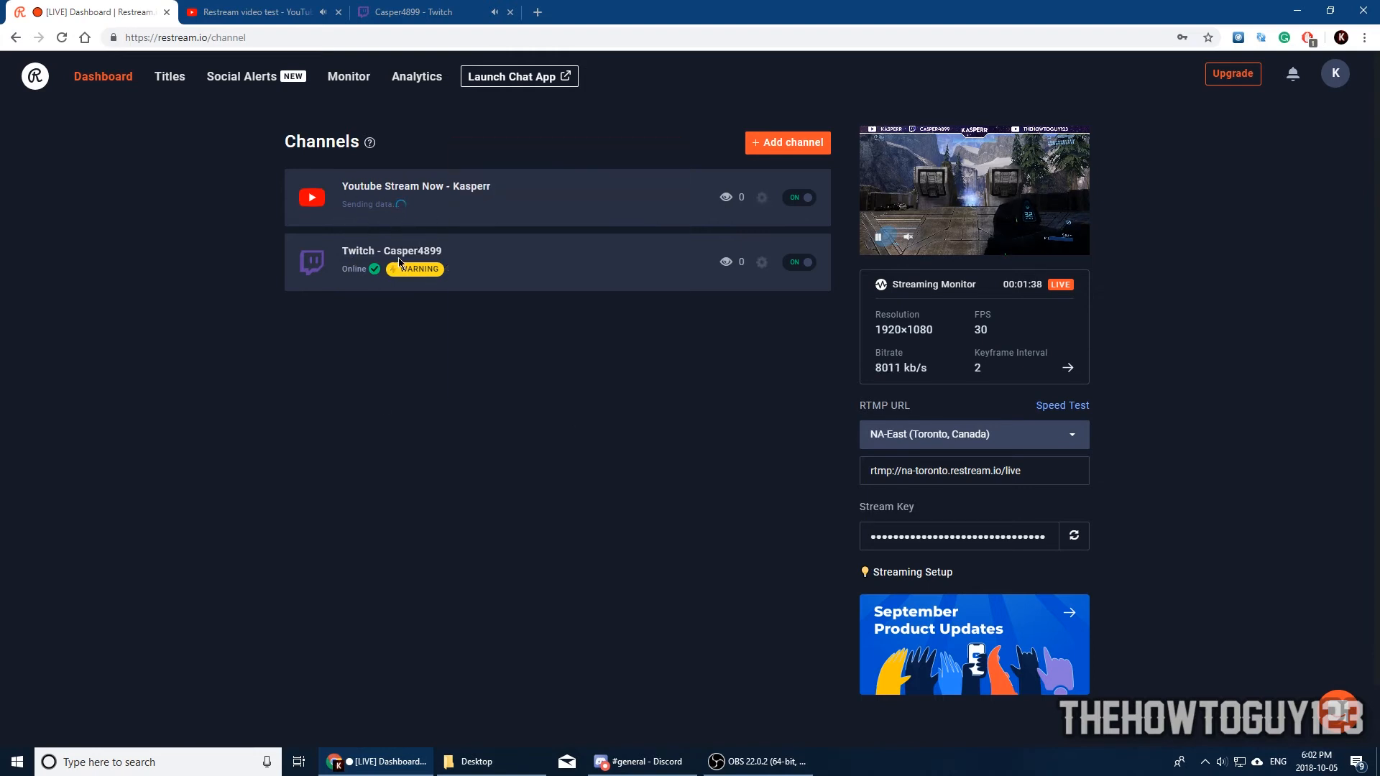
key("ctrl+Tab")
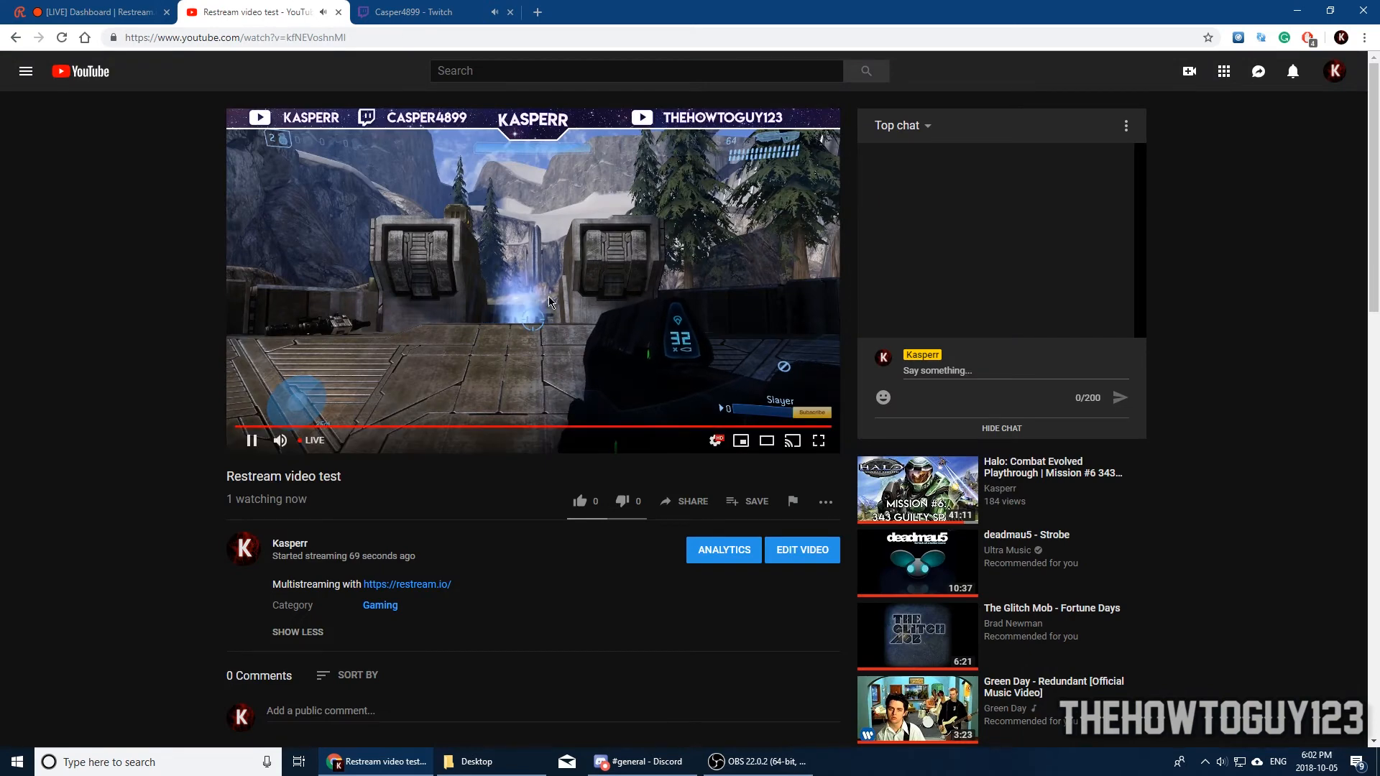
left_click(387, 9)
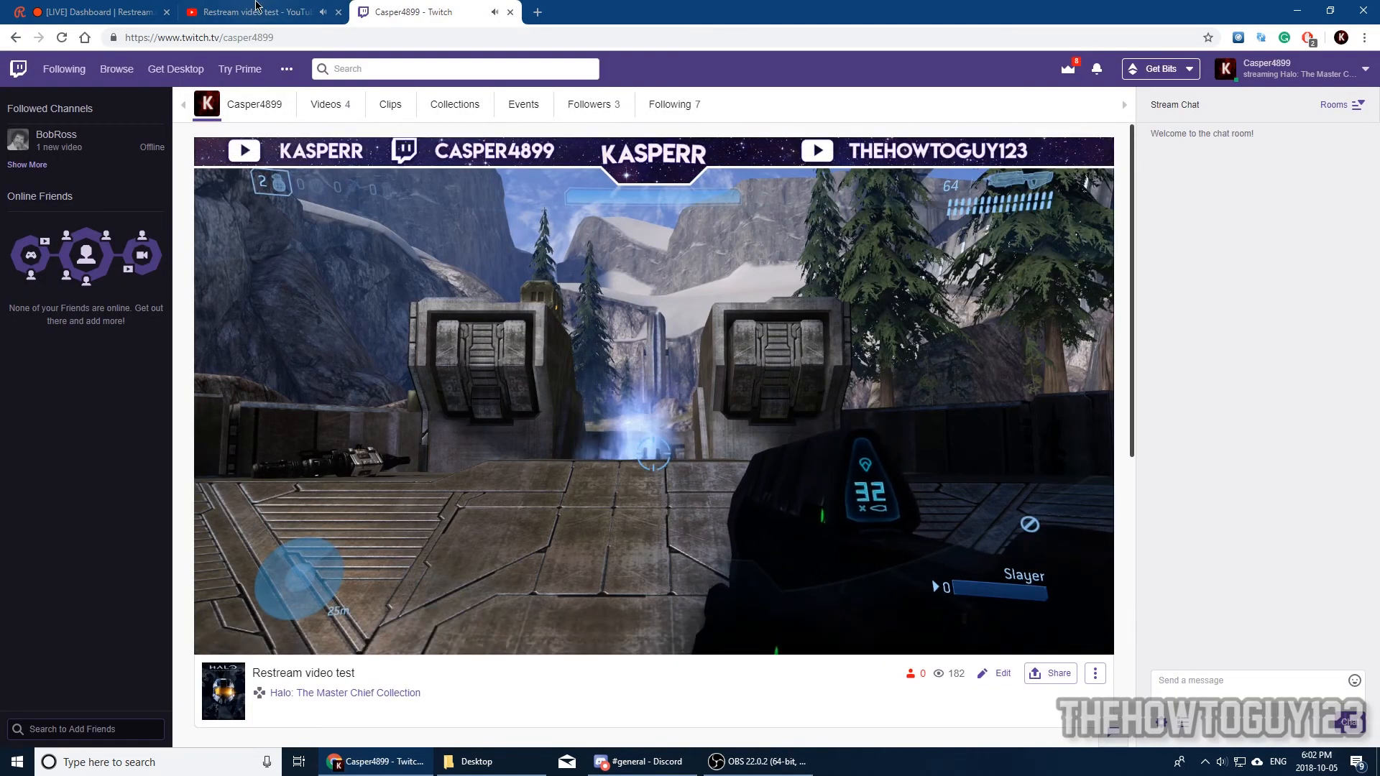
left_click(325, 7)
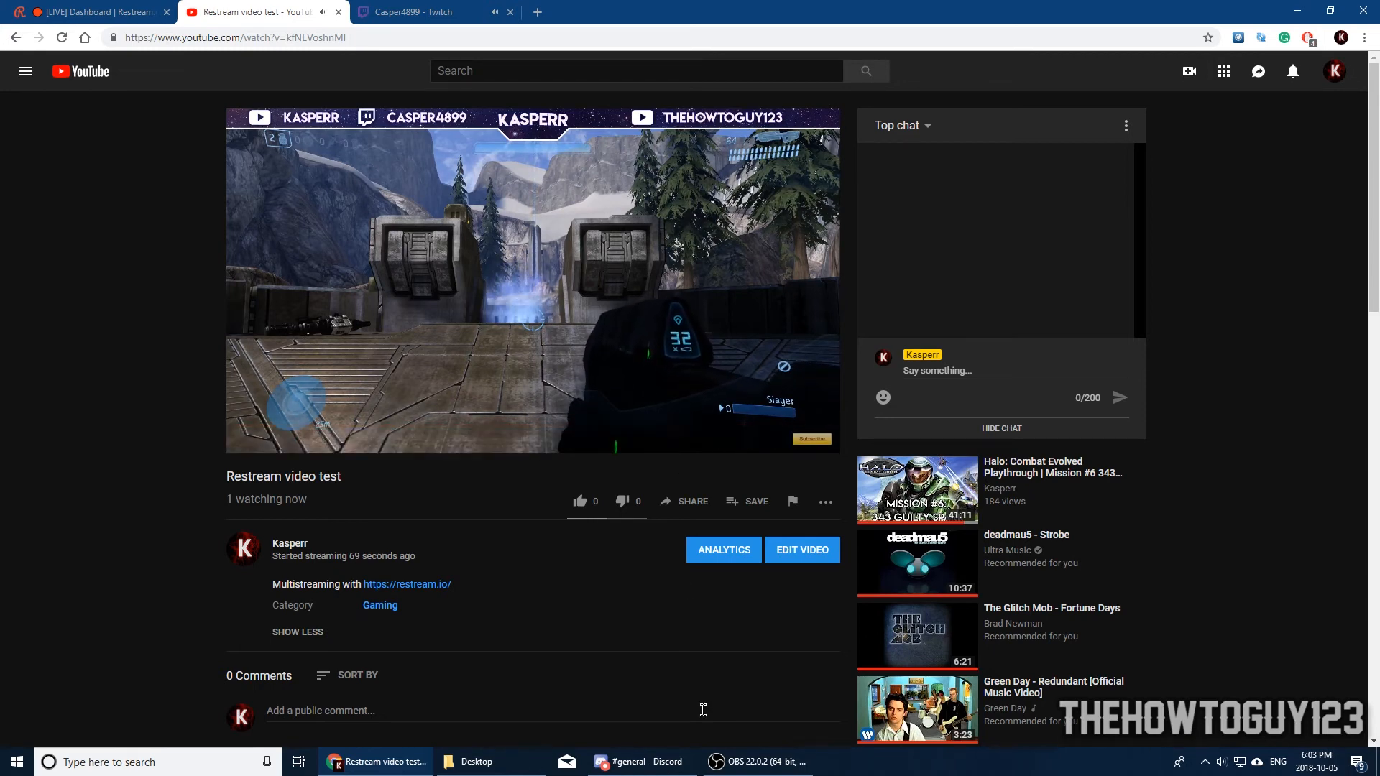
Arrange OBS and Chrome side by side and compare the OBS preview with the YouTube and Twitch streams
left_click(755, 761)
left_click_drag(903, 25, 1376, 173)
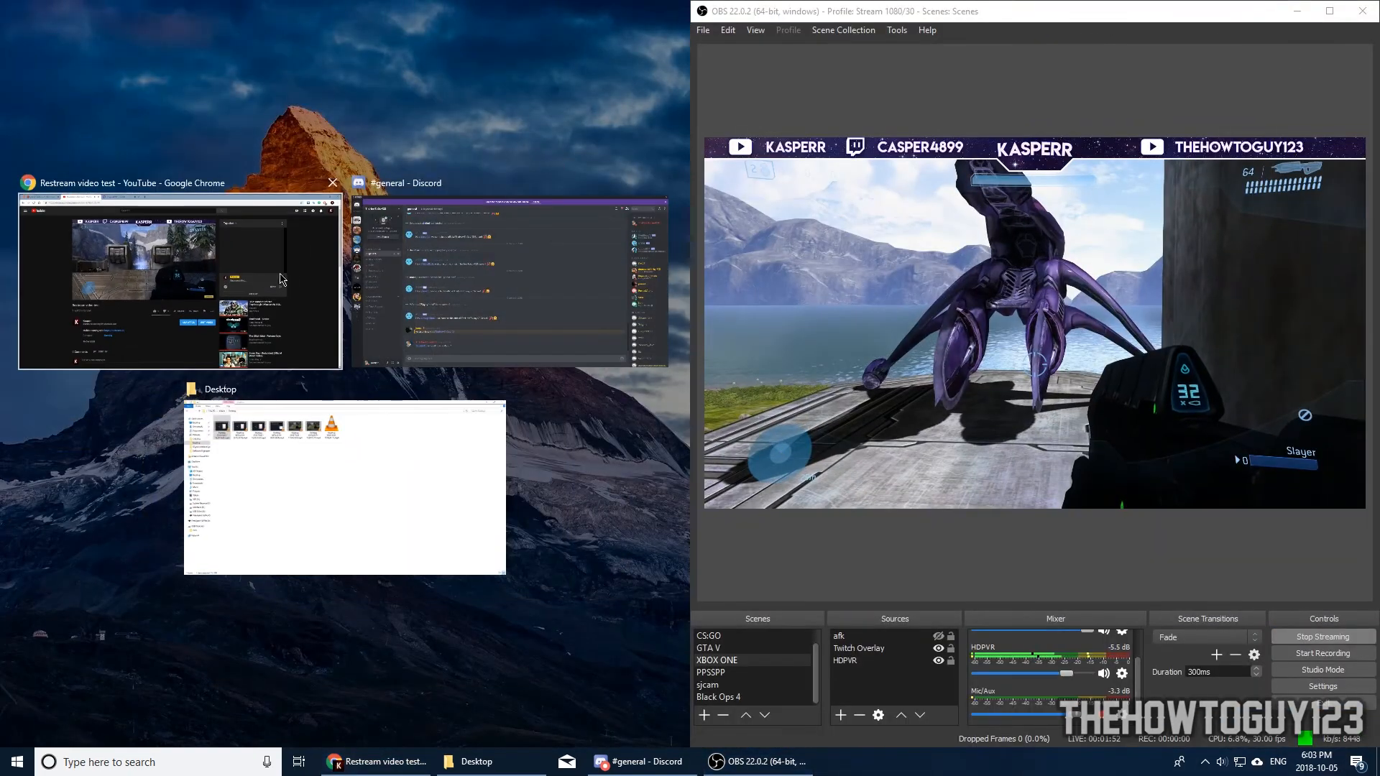
left_click(224, 286)
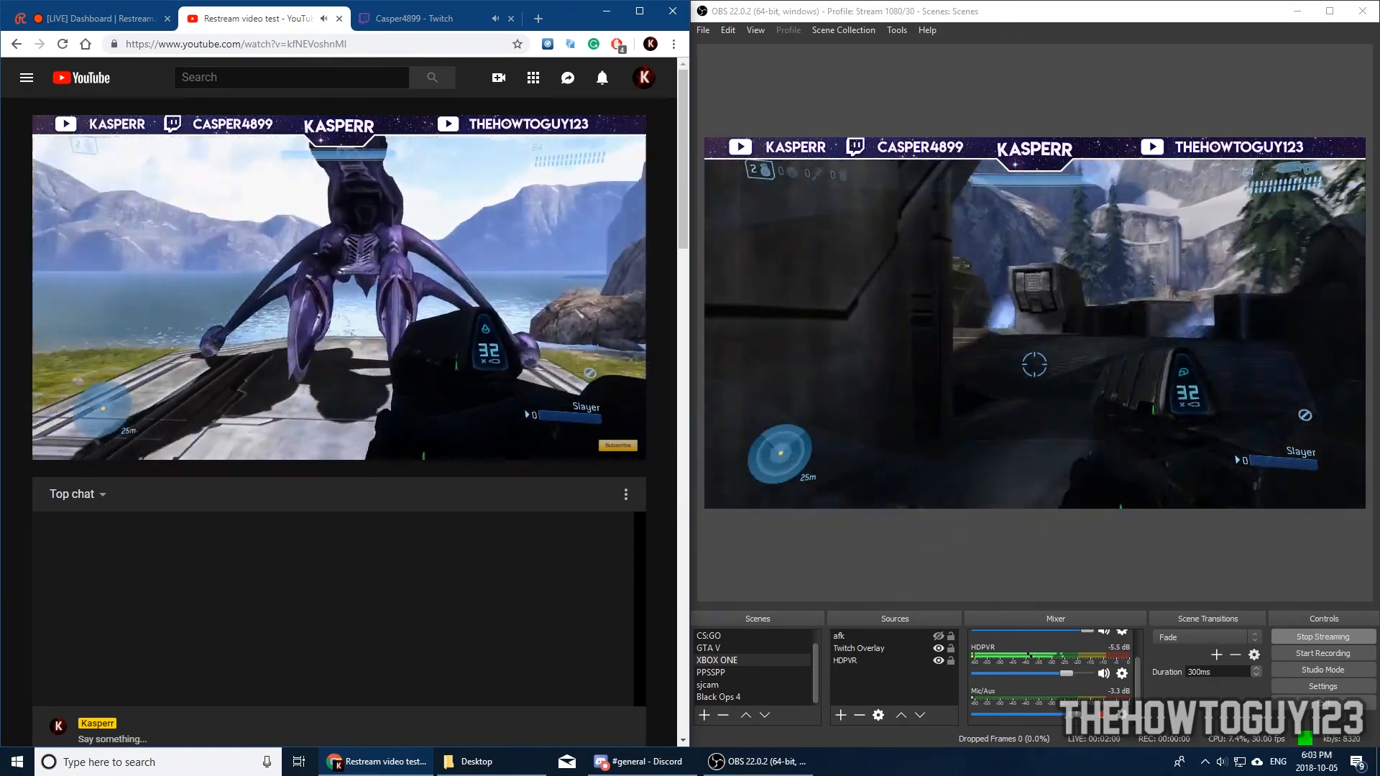
left_click(402, 16)
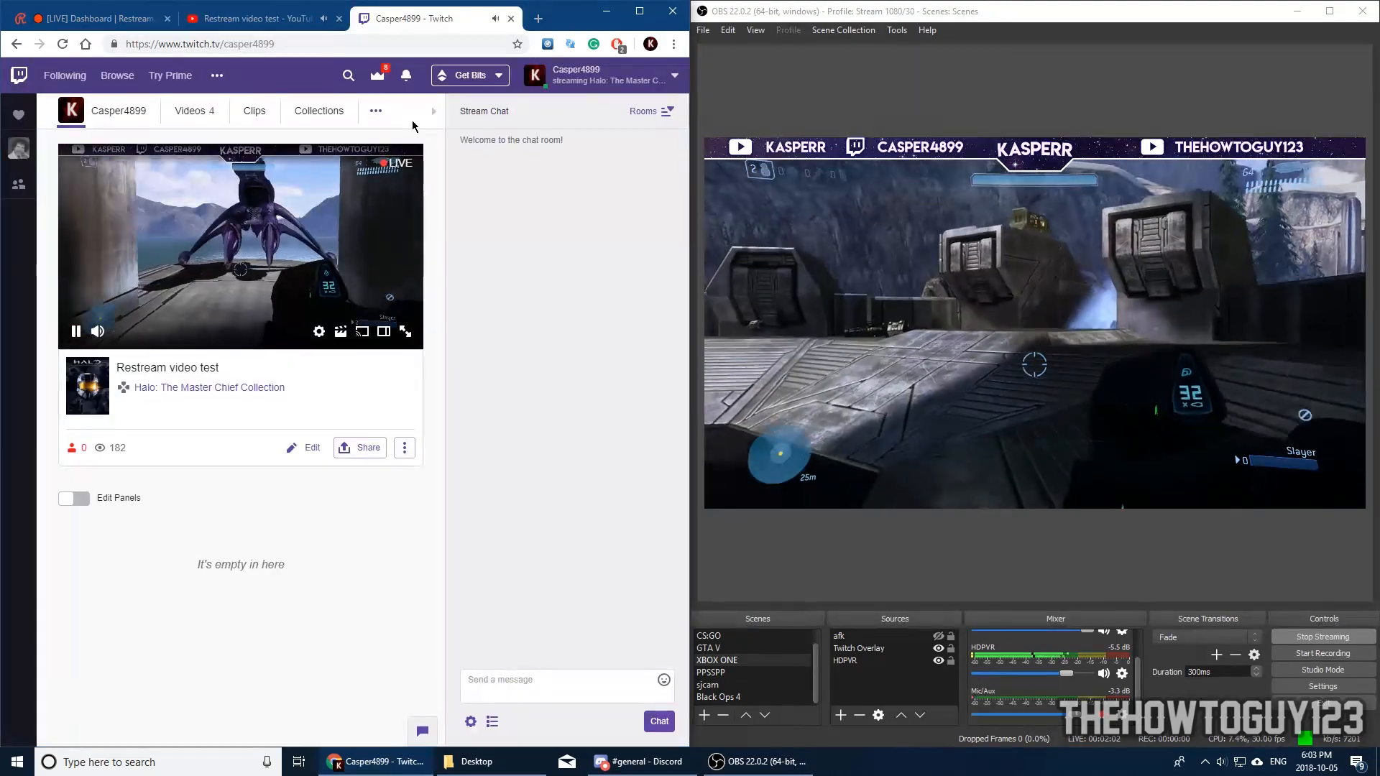
left_click(255, 18)
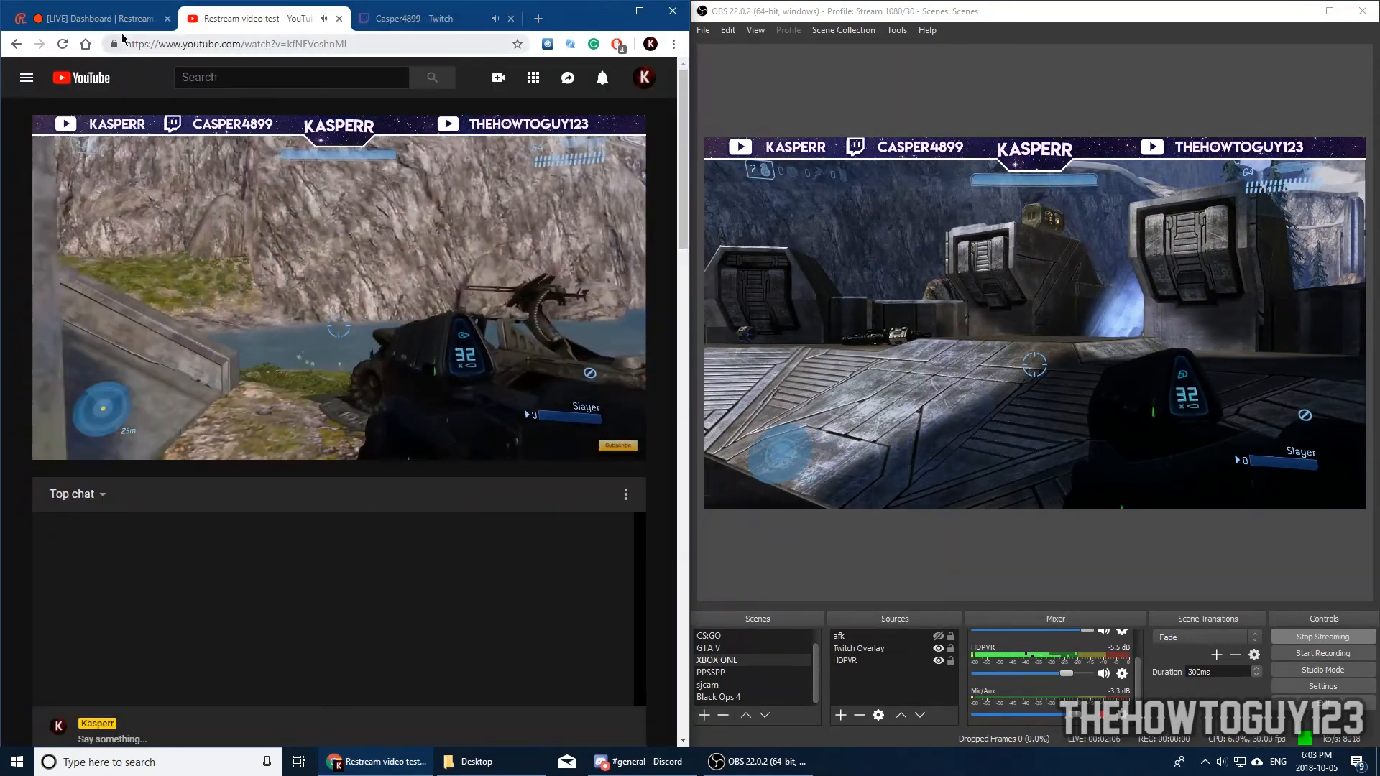
Launch the Restream chat app from the dashboard while the stream is live
left_click(108, 21)
left_click(477, 83)
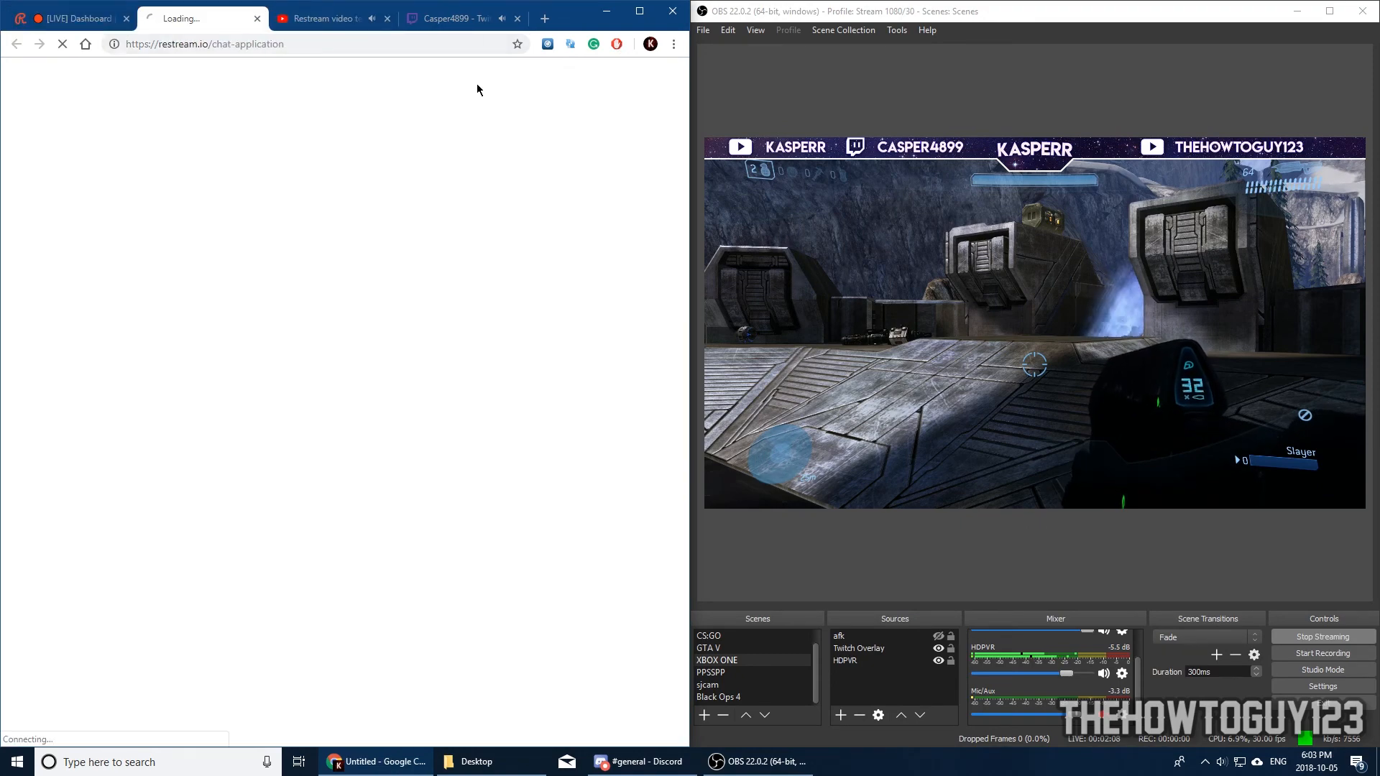